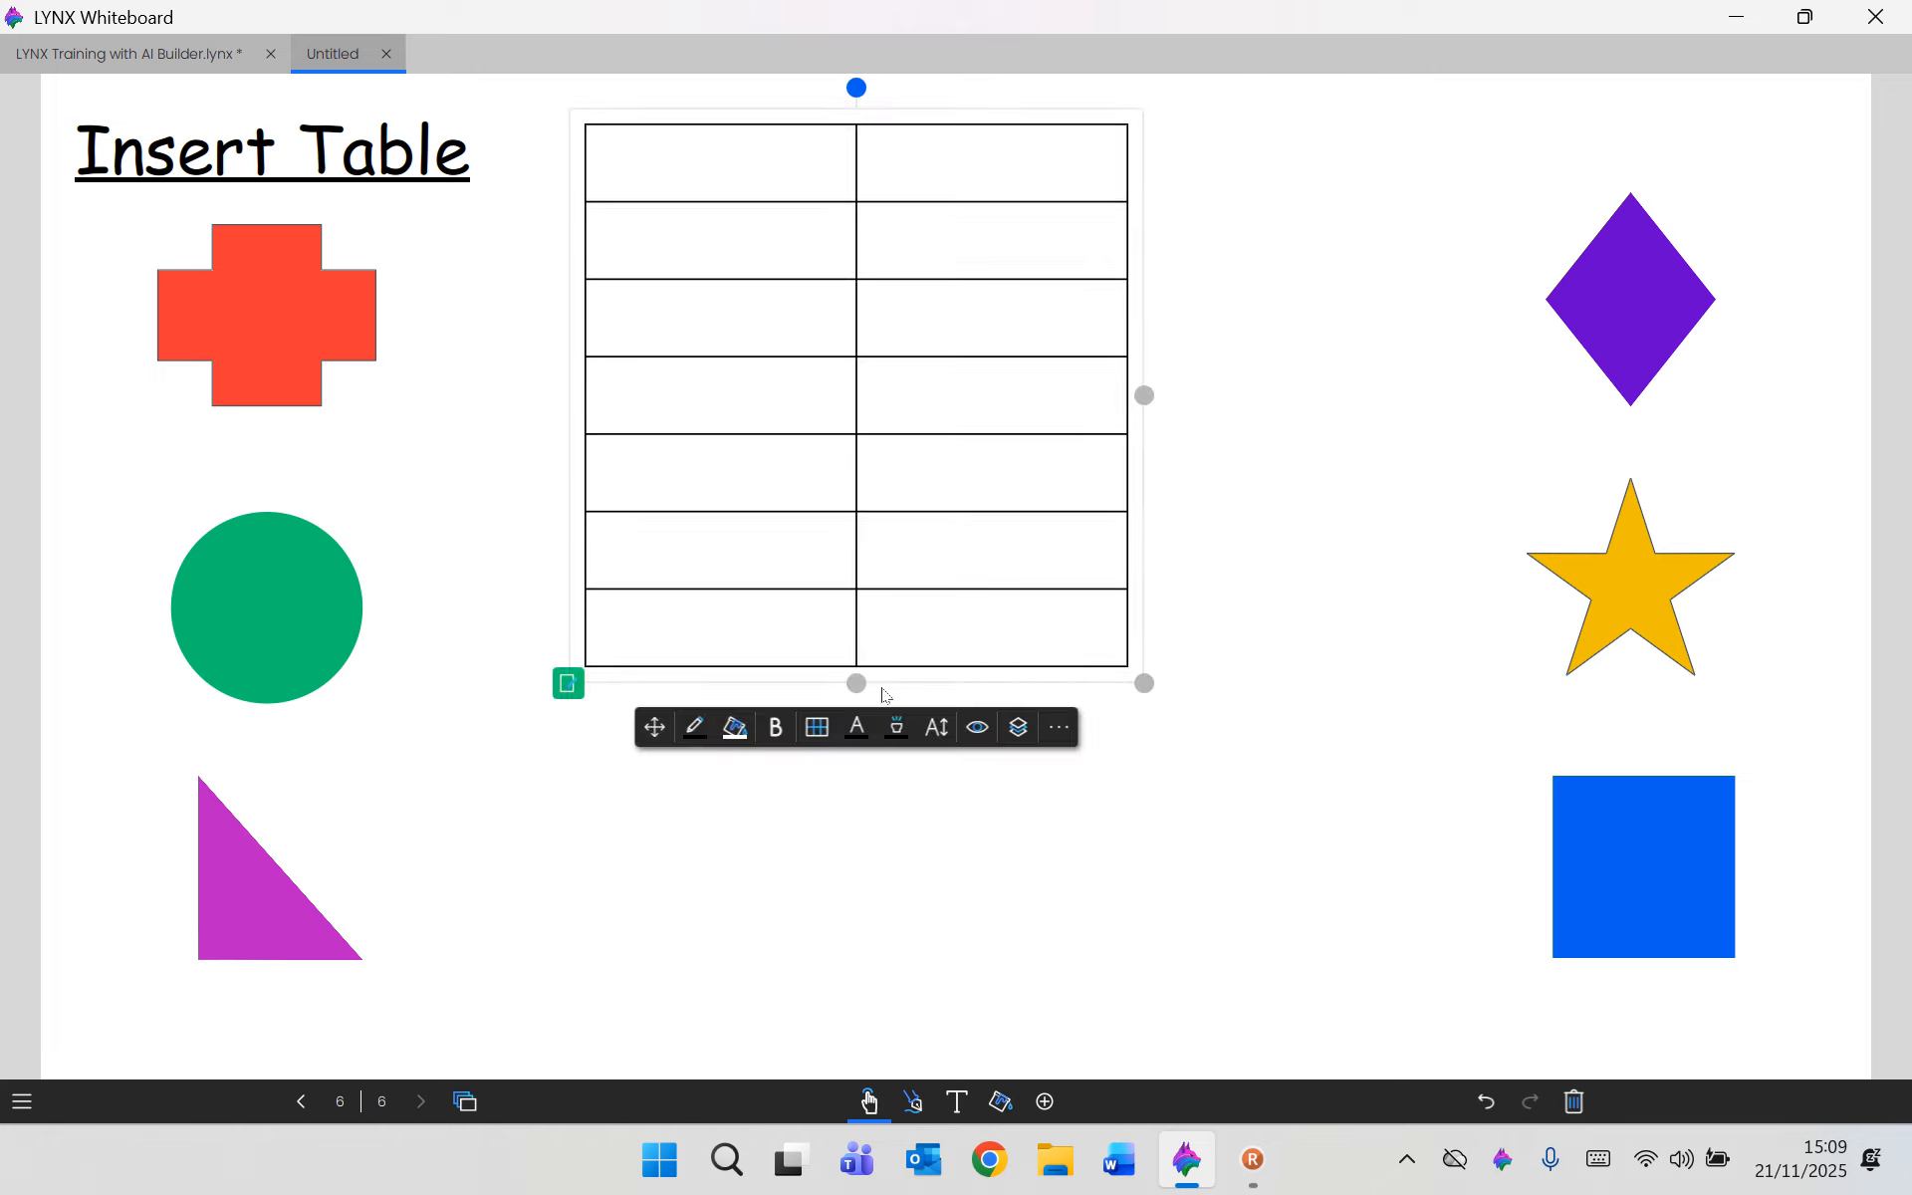
# Stretch the blank table down to nearly the full page height and make it narrower.
pyautogui.moveTo(857, 689); pyautogui.dragTo(861, 999)
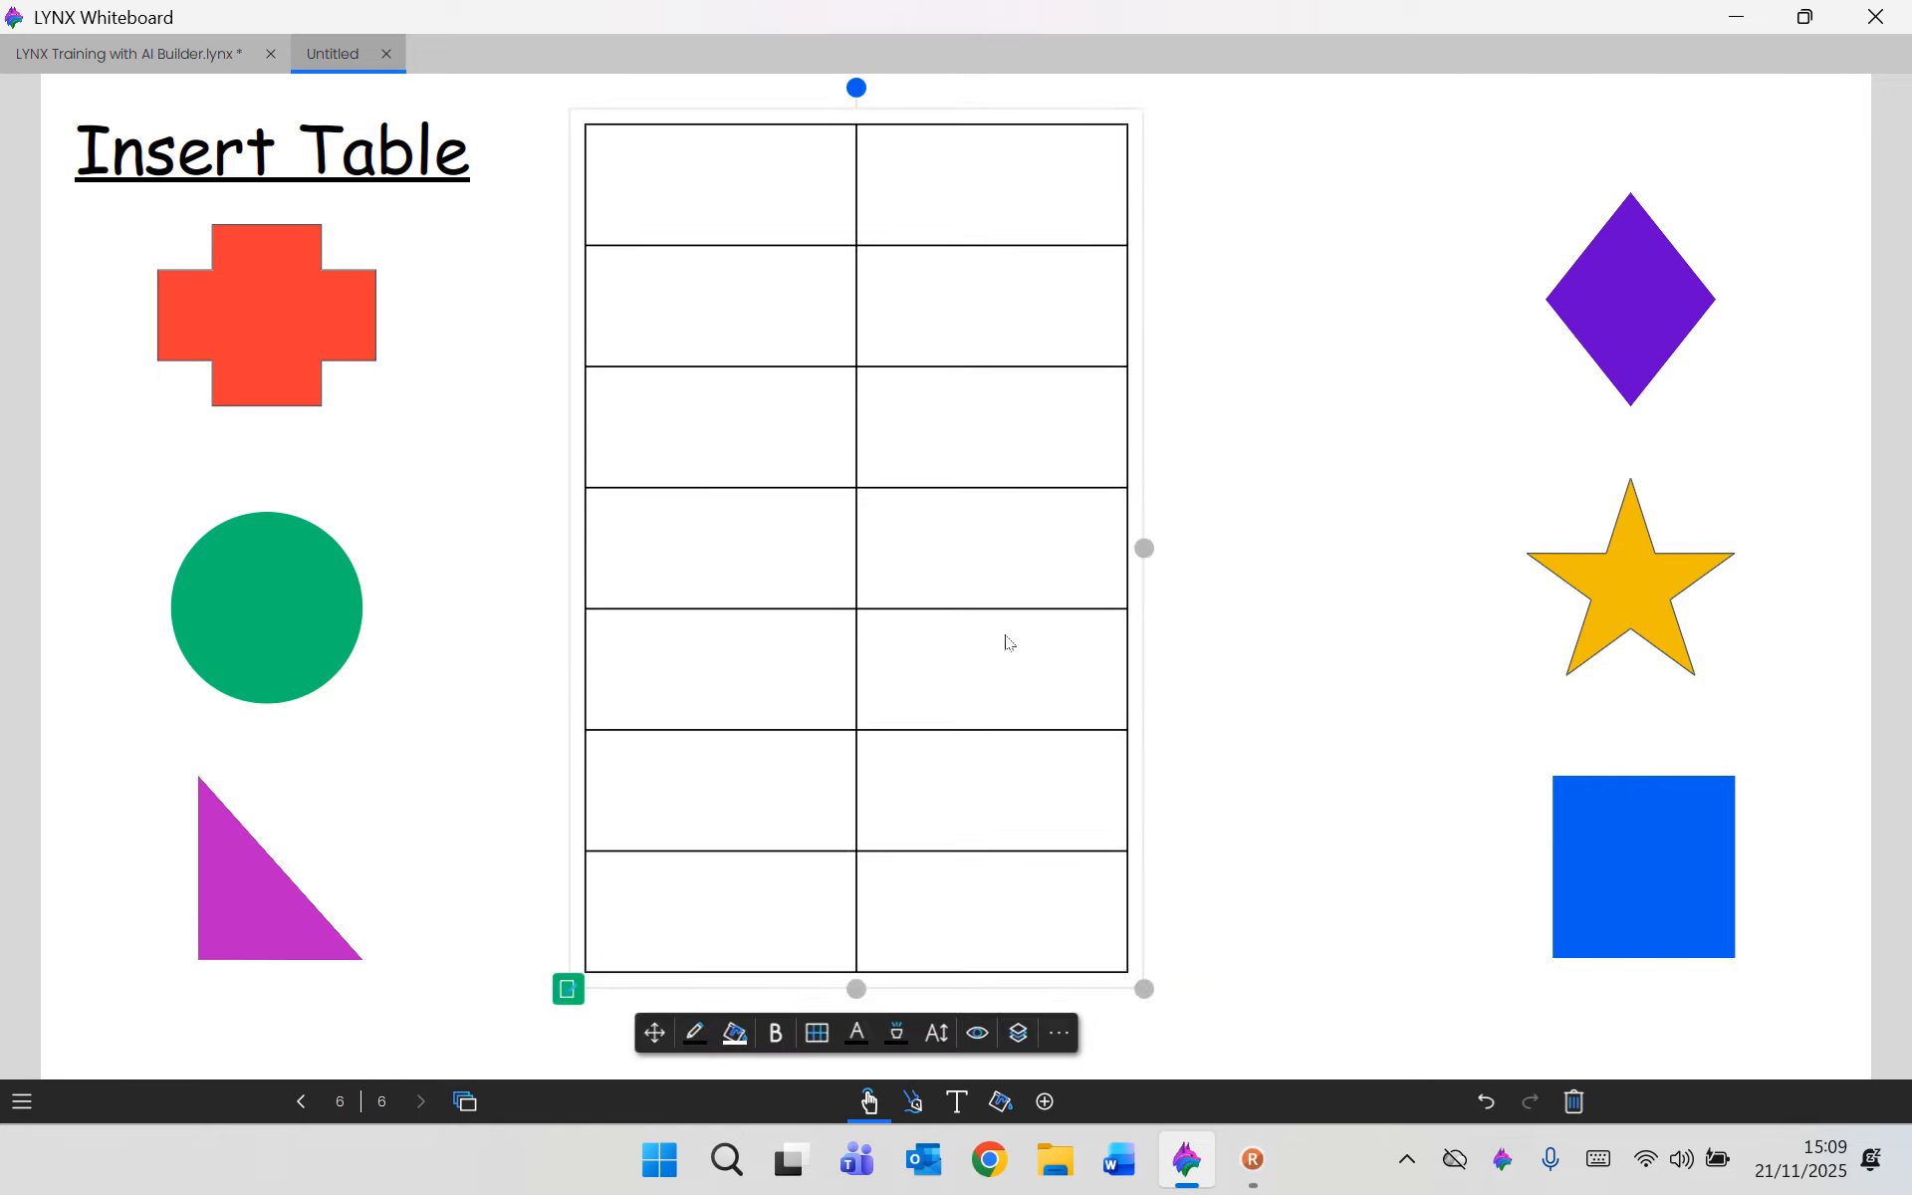
pyautogui.moveTo(1135, 556); pyautogui.dragTo(1033, 586)
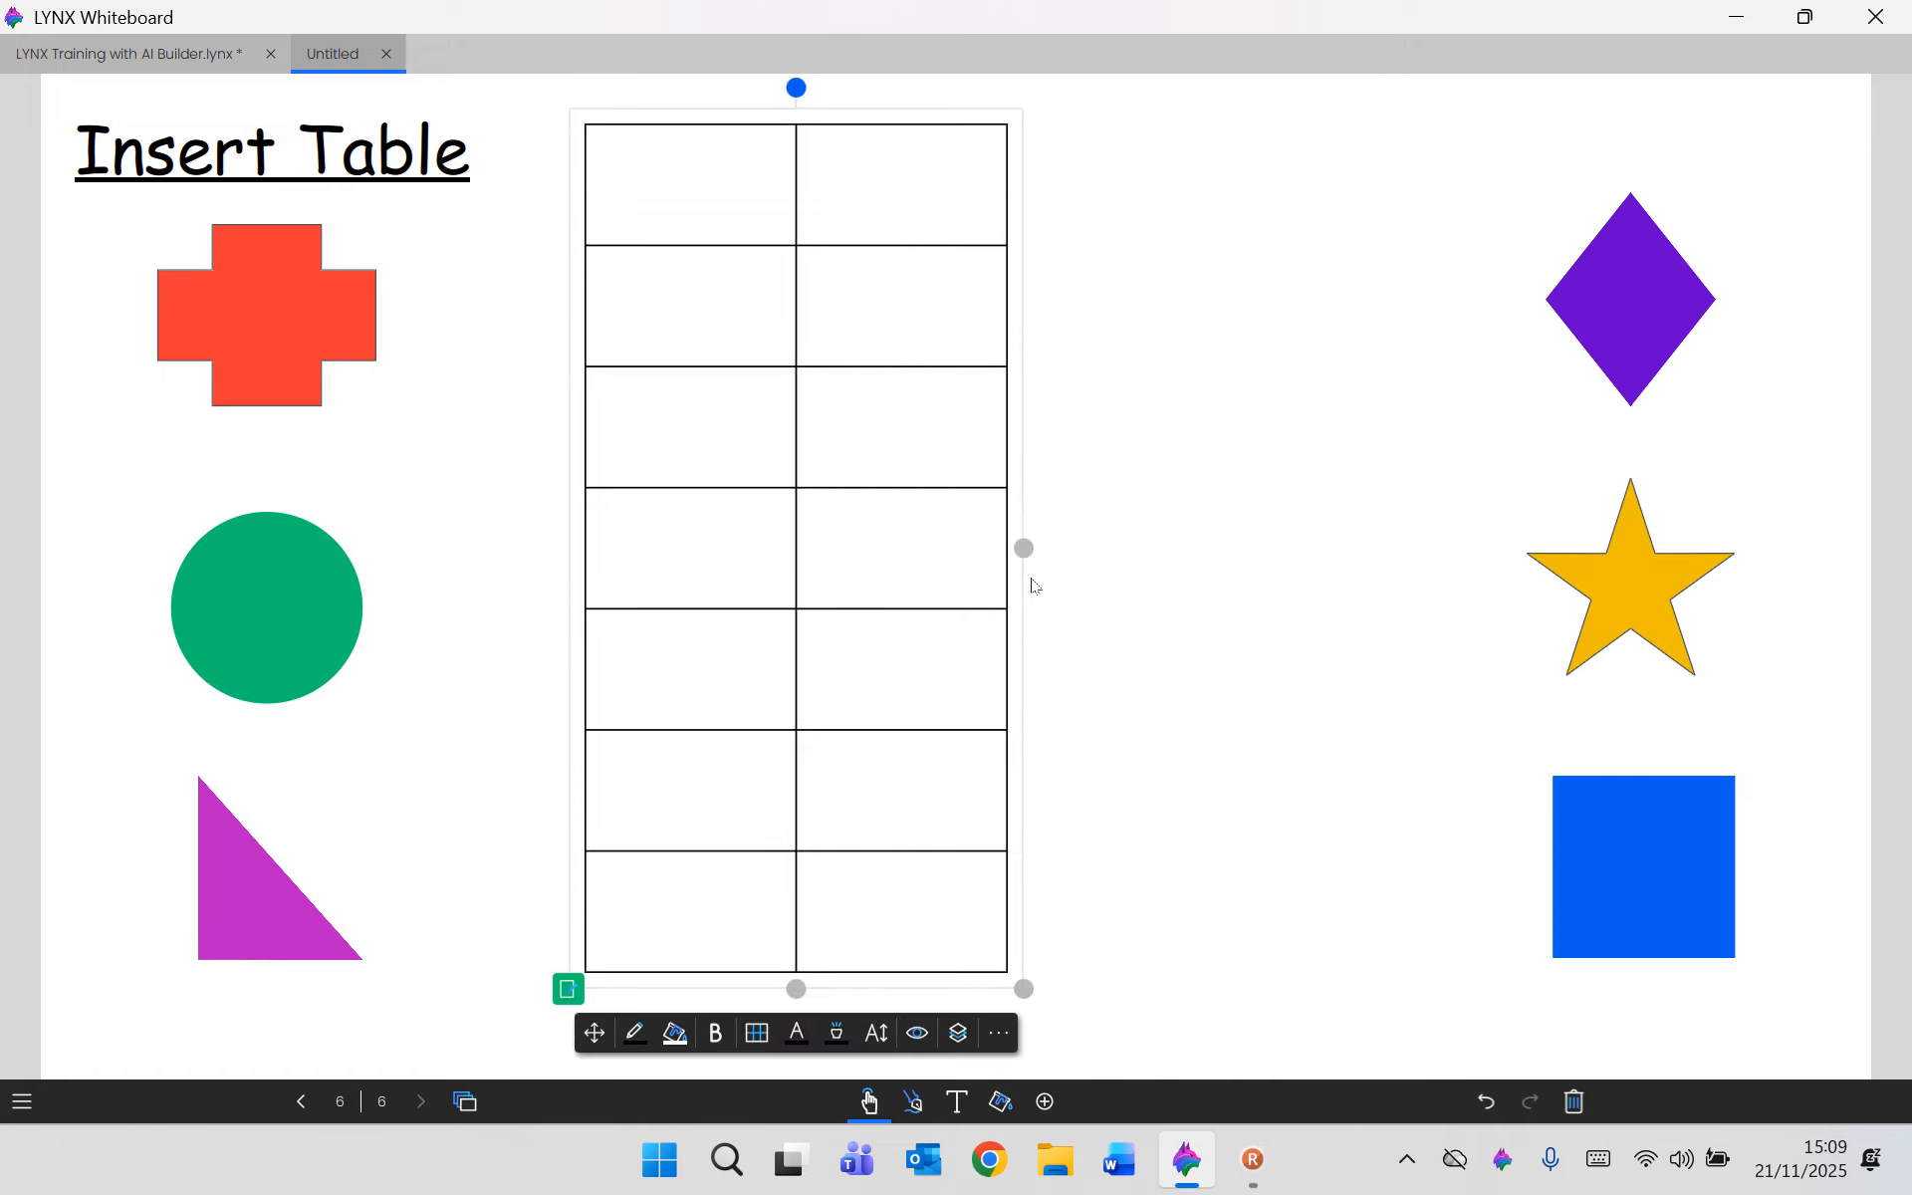
pyautogui.moveTo(799, 998)
pyautogui.mouseDown()
pyautogui.moveTo(803, 1027)
pyautogui.moveTo(806, 990)
pyautogui.mouseUp()
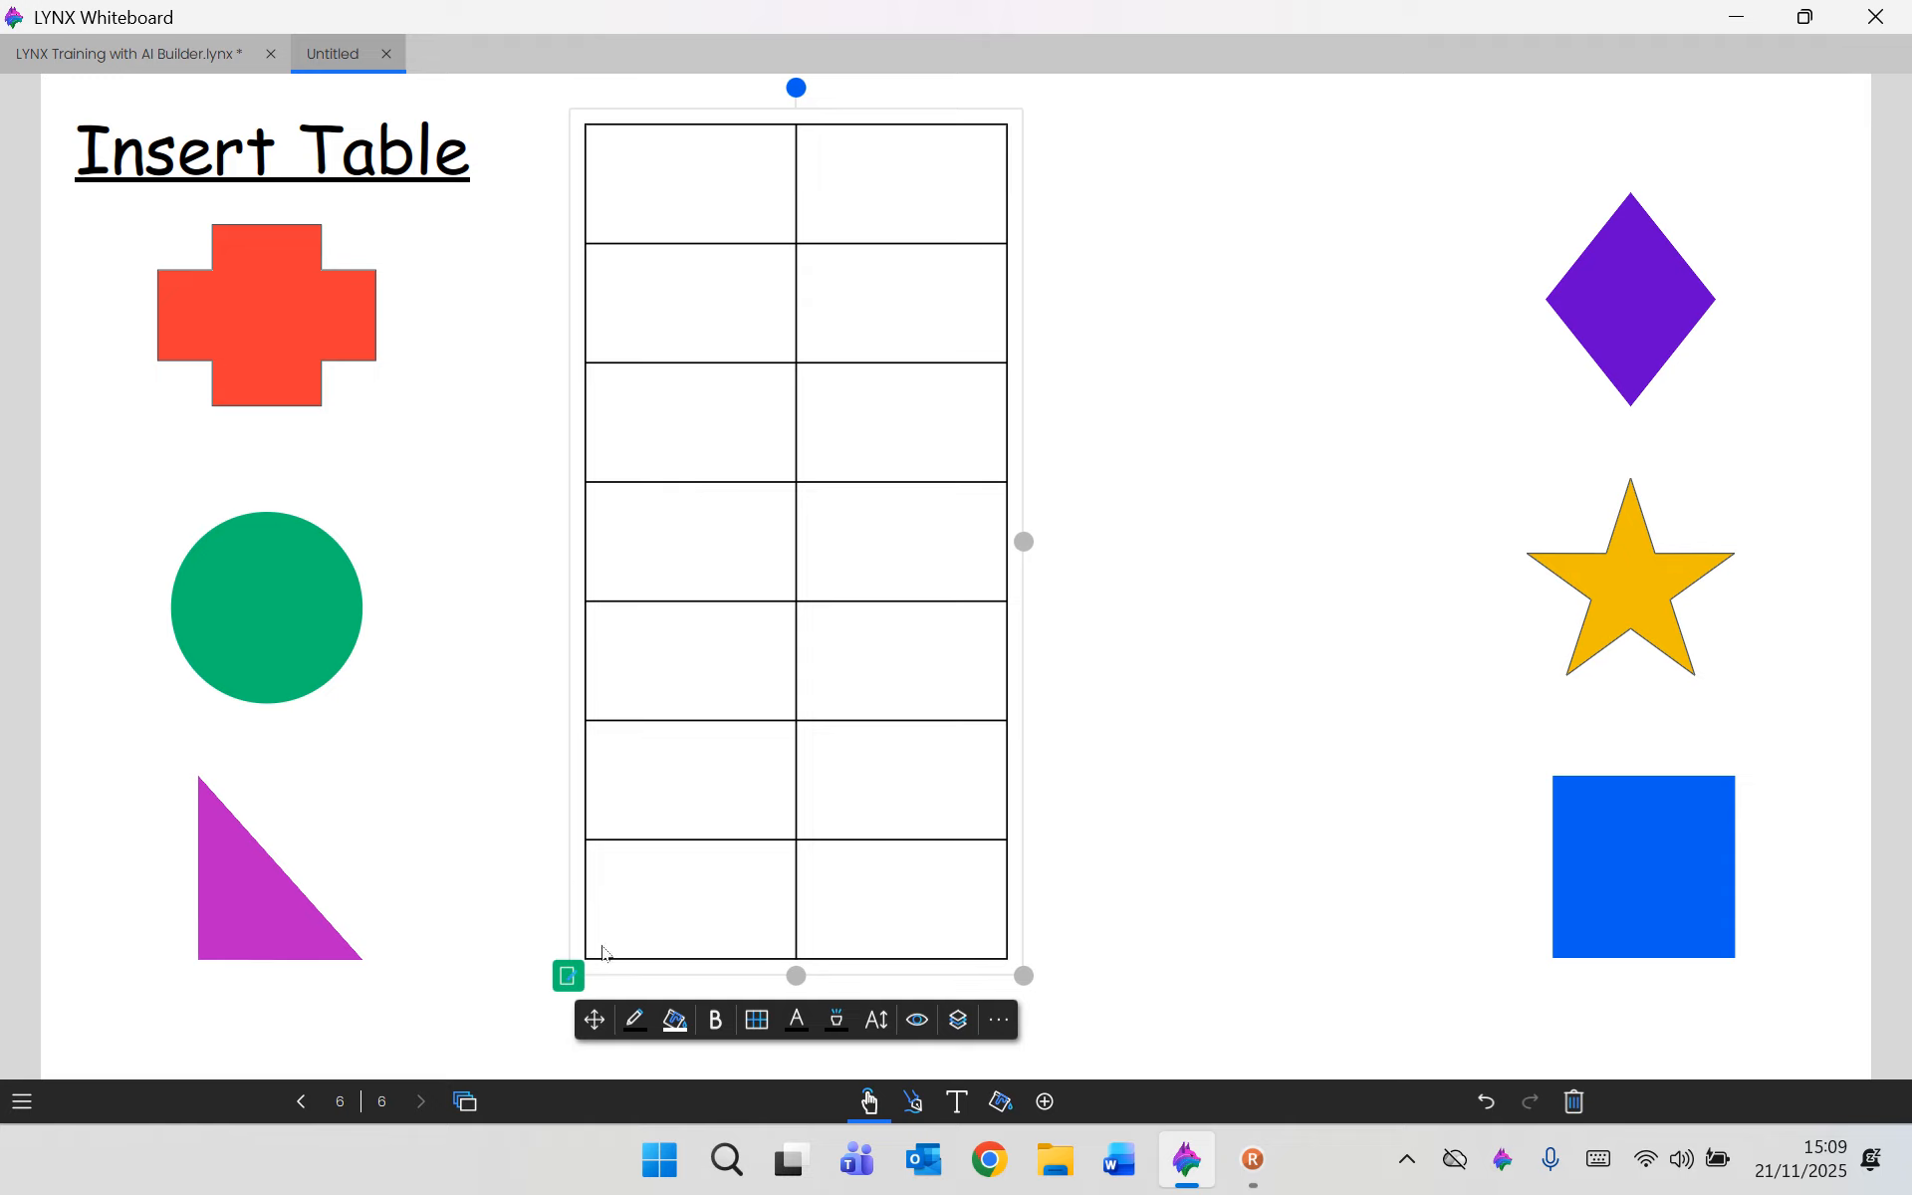
# Shorten only the table's top row to about half the height of the other rows.
pyautogui.click(563, 983)
pyautogui.moveTo(800, 119); pyautogui.dragTo(797, 176)
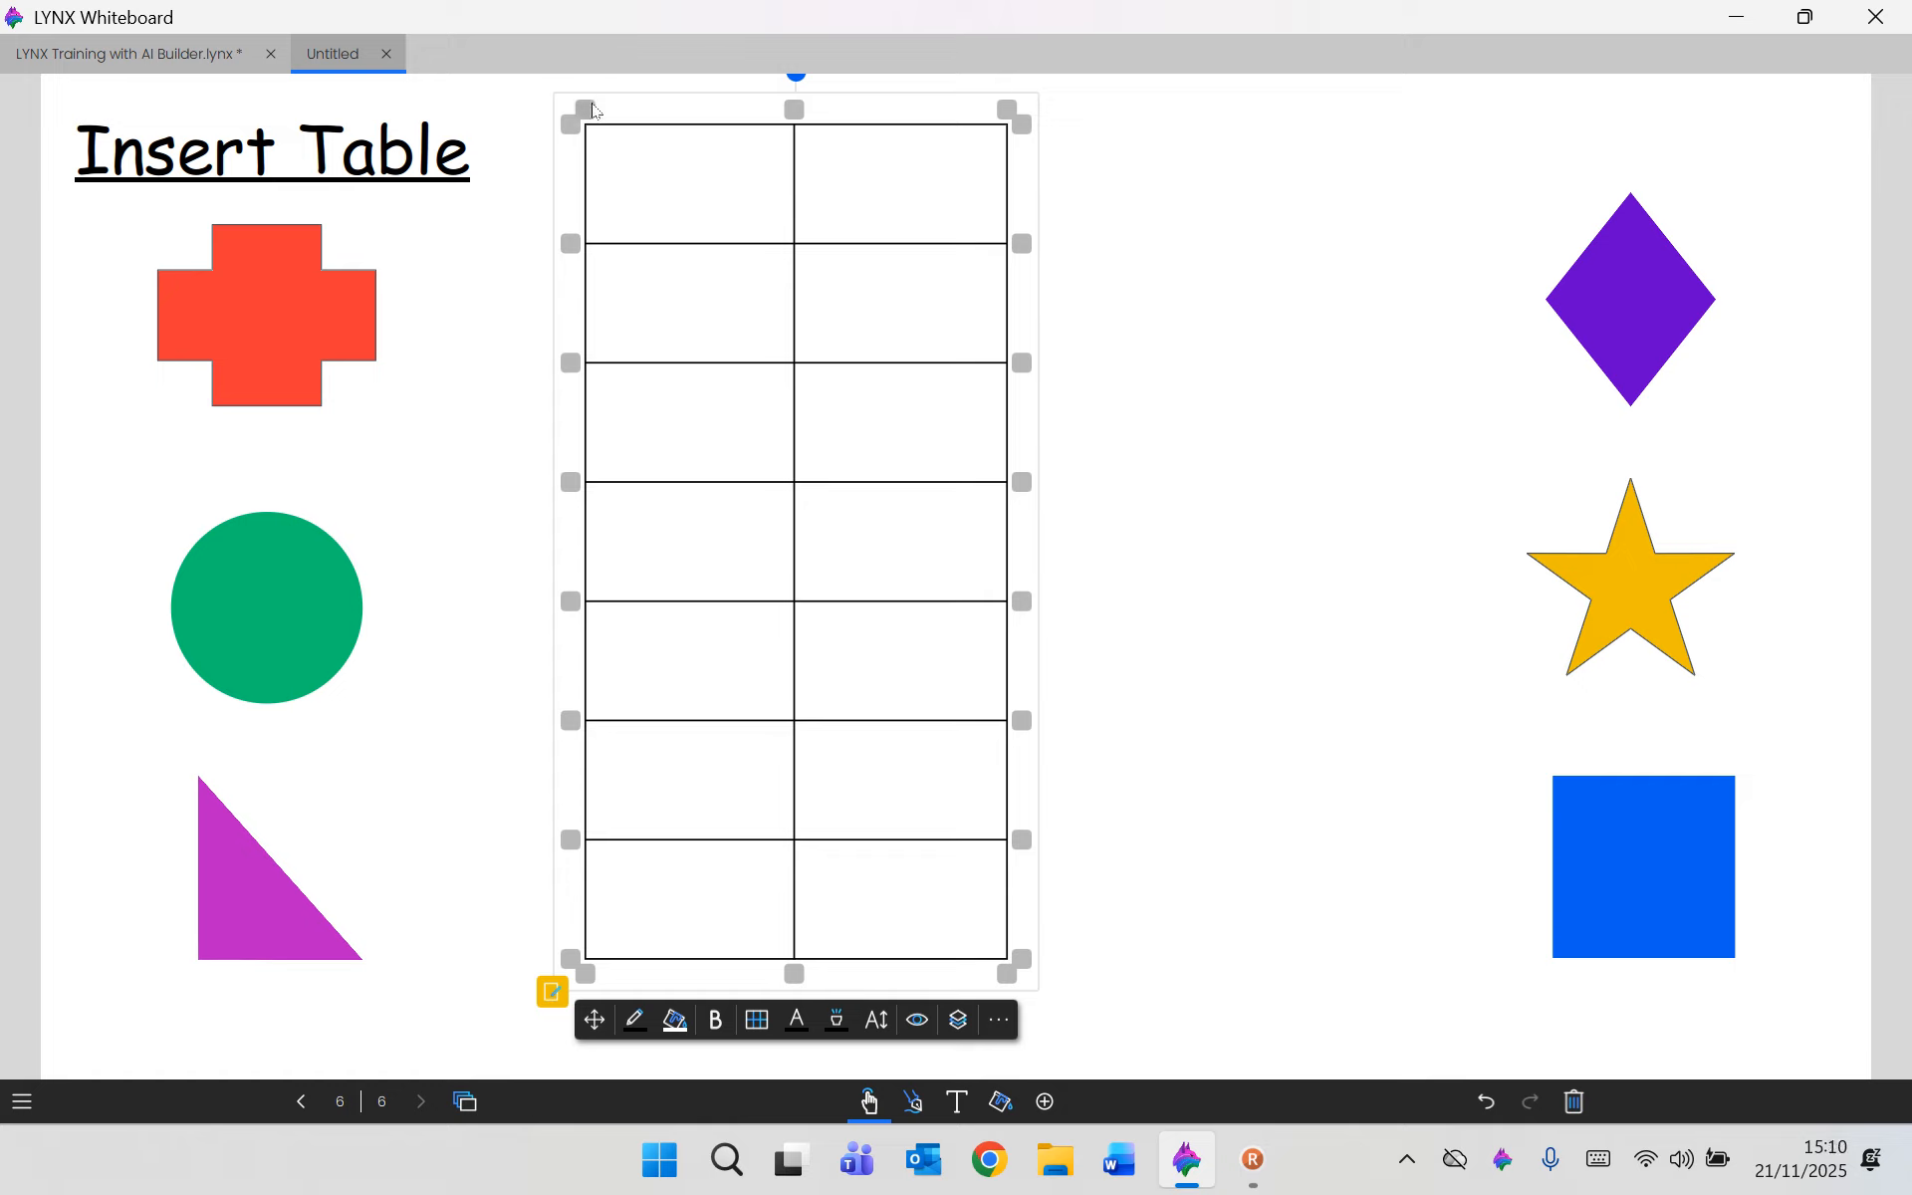
pyautogui.moveTo(573, 135); pyautogui.dragTo(583, 189)
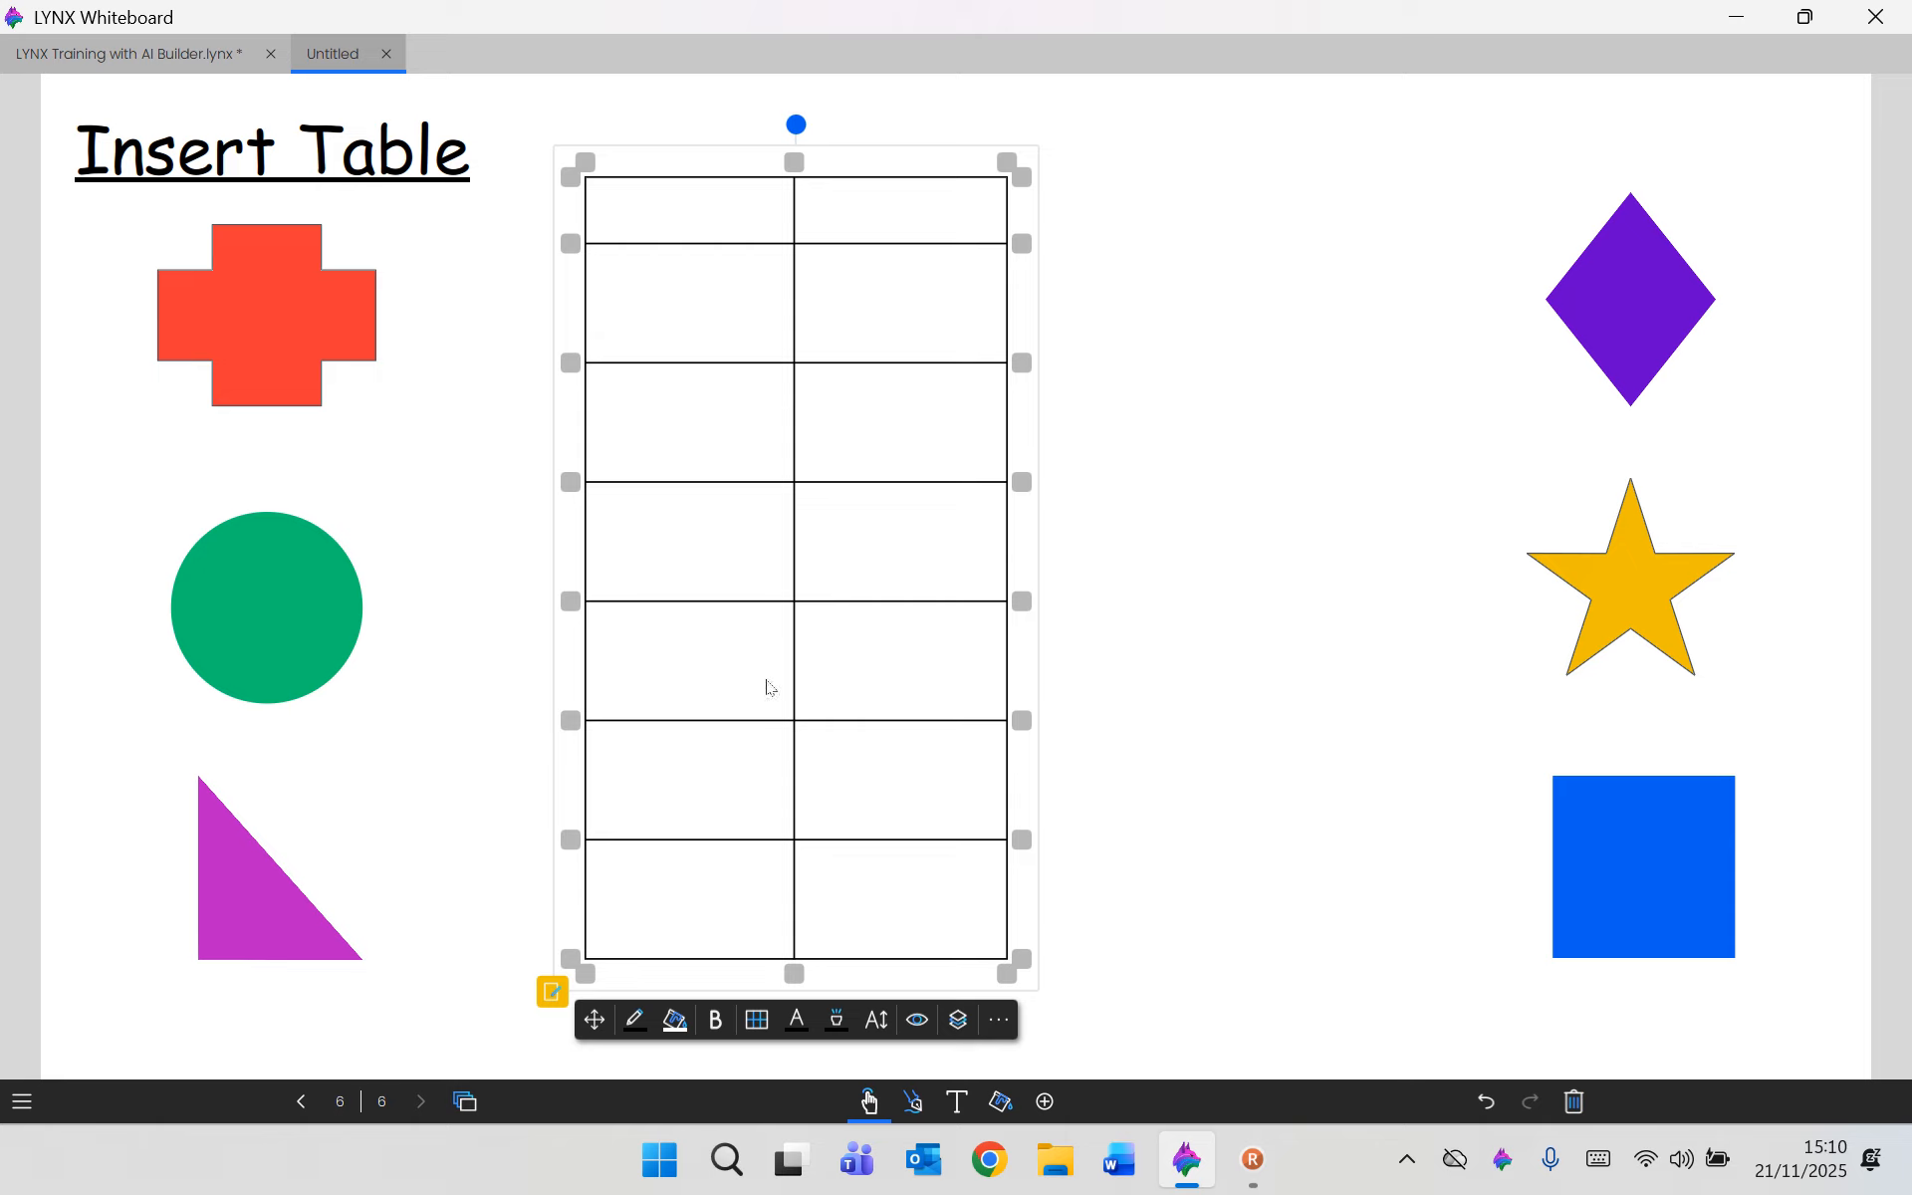
pyautogui.click(552, 991)
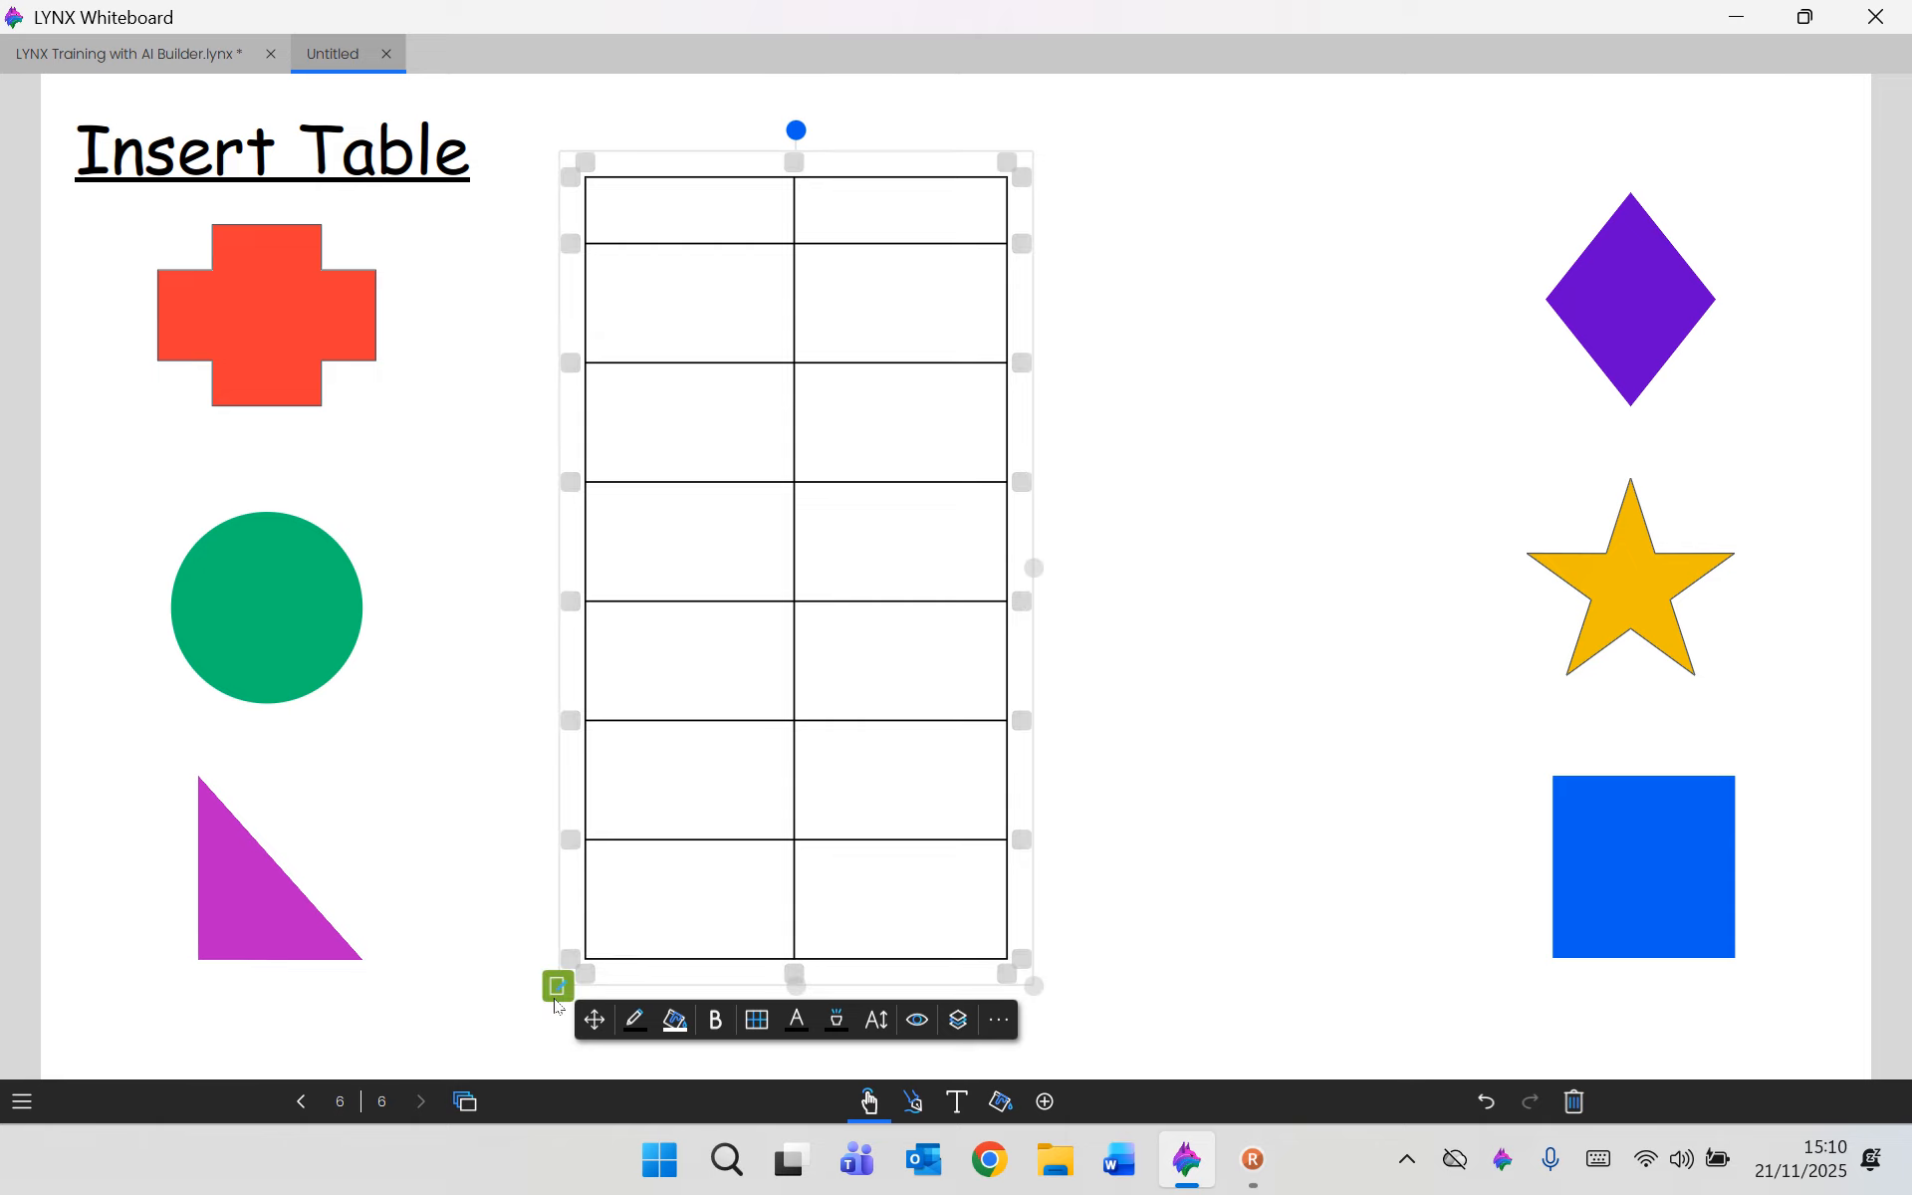
# Enlarge the whole table proportionally and position it midway between the two columns of shapes.
pyautogui.click(1239, 737)
pyautogui.moveTo(874, 704); pyautogui.dragTo(858, 649)
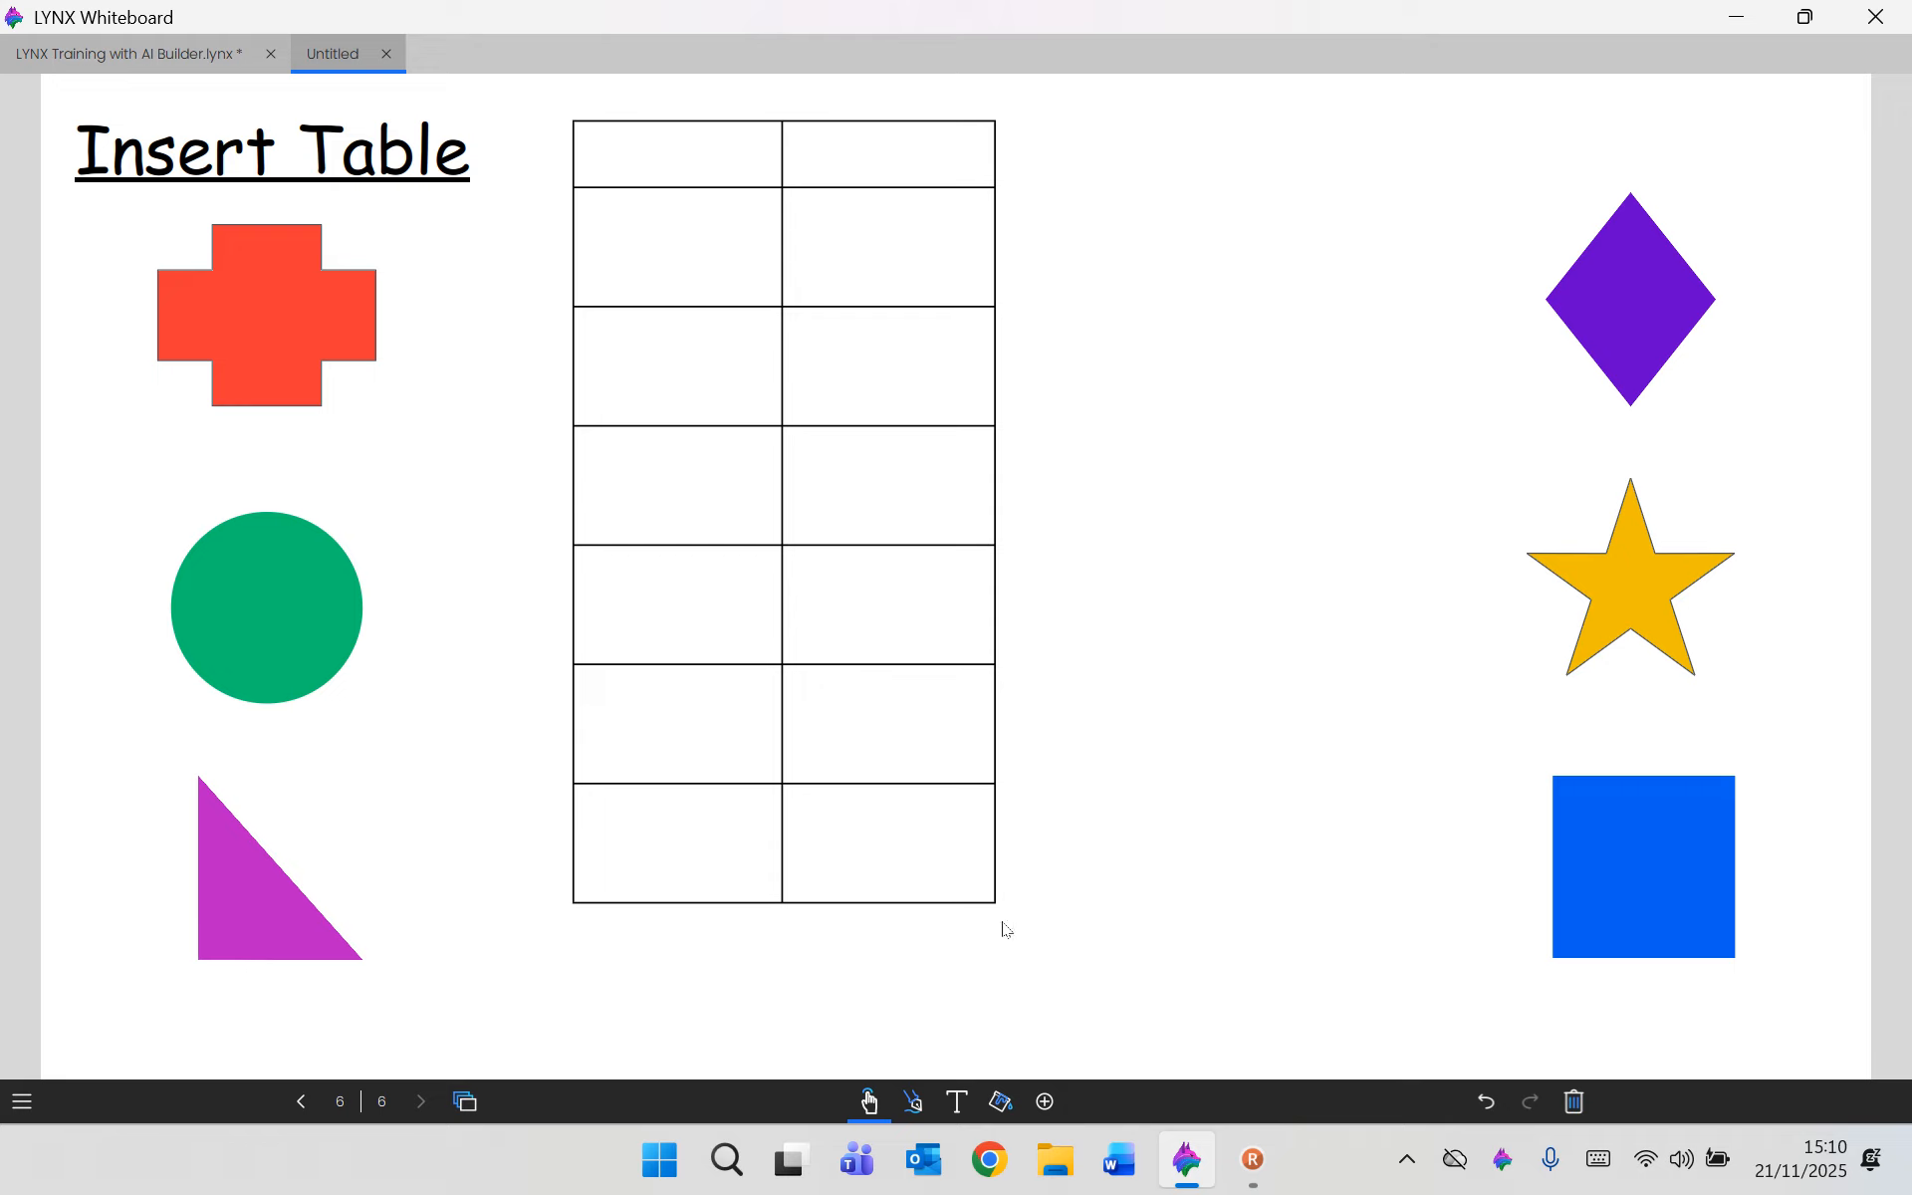
pyautogui.click(971, 856)
pyautogui.moveTo(1011, 919); pyautogui.dragTo(1092, 934)
pyautogui.moveTo(929, 751); pyautogui.dragTo(1059, 742)
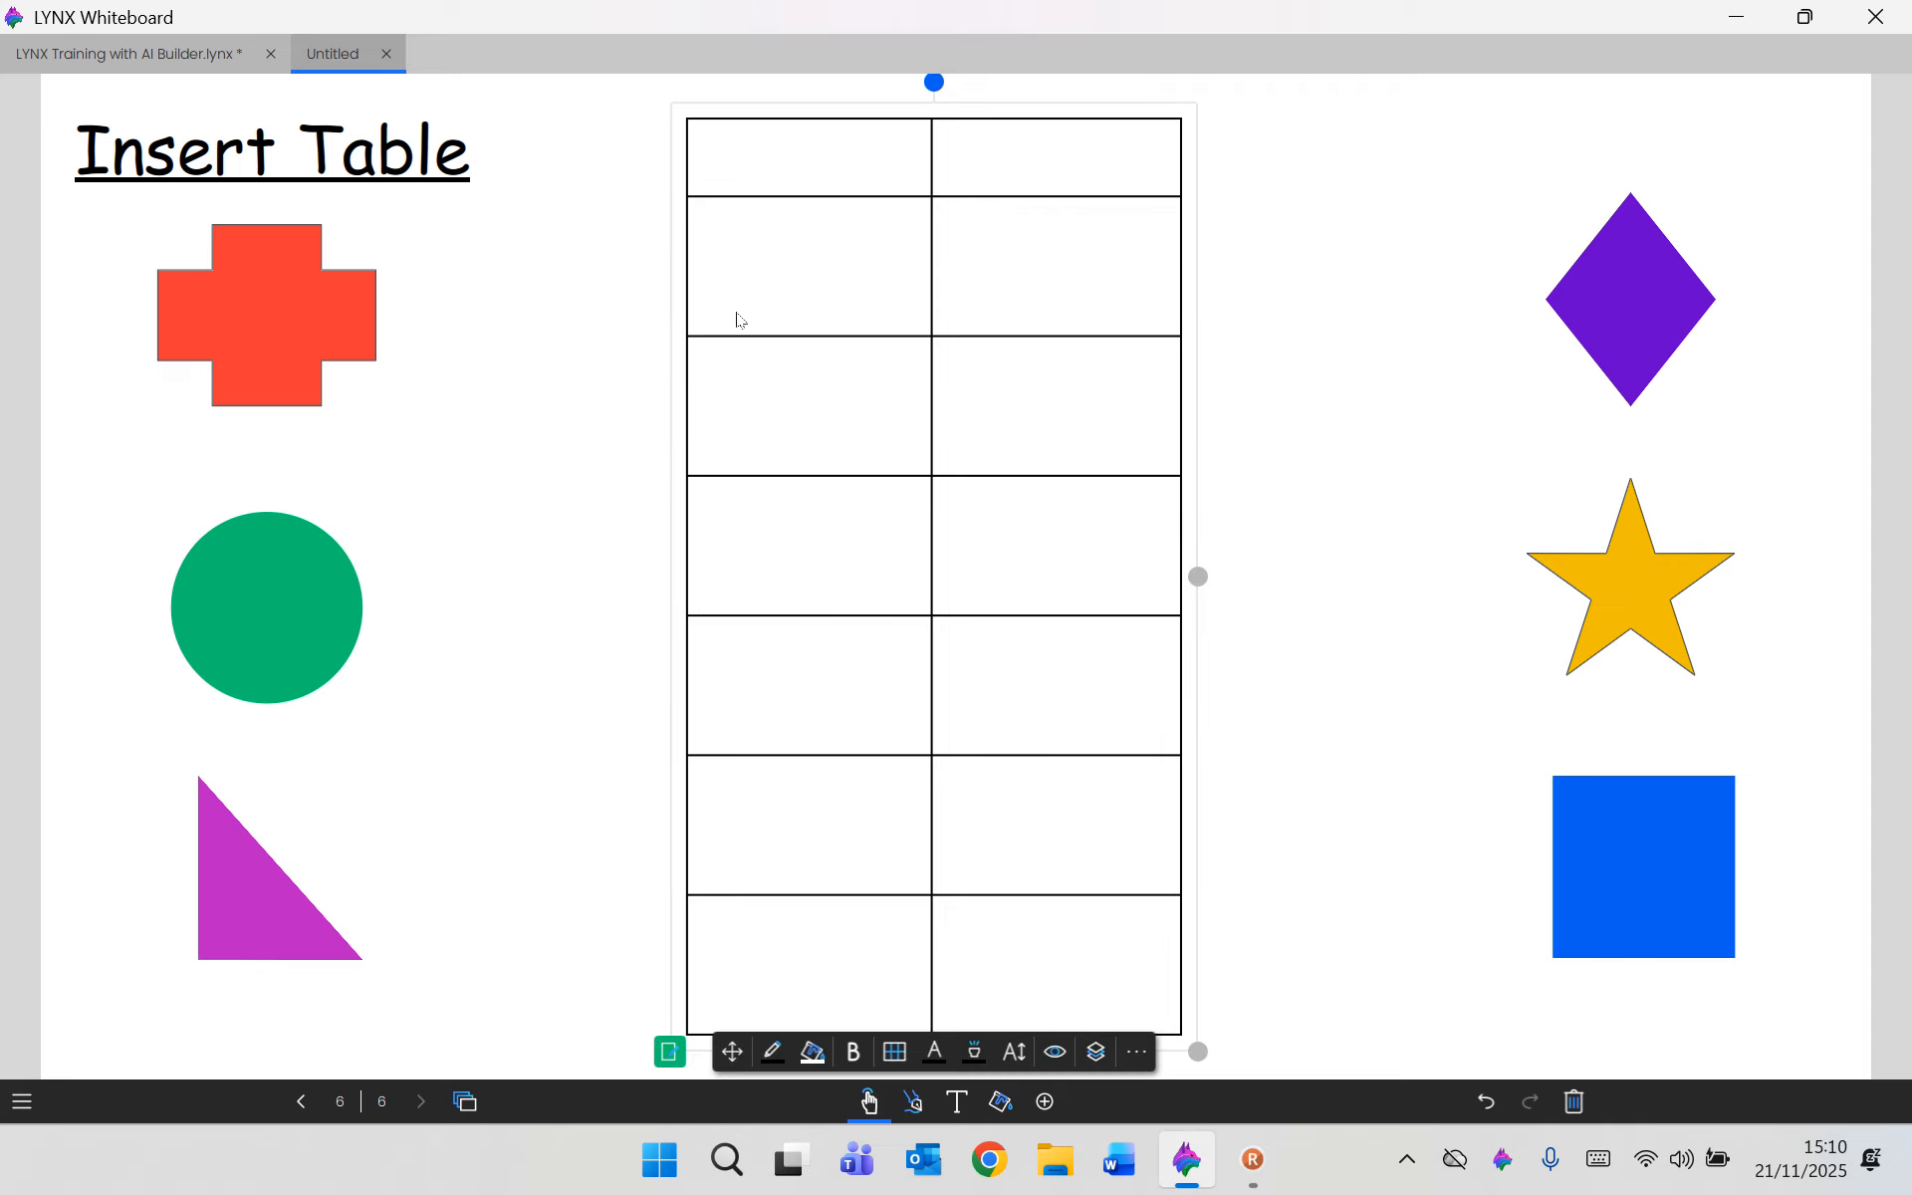
# Enter the column headings Name and Shape in the table's top row.
pyautogui.doubleClick(798, 173)
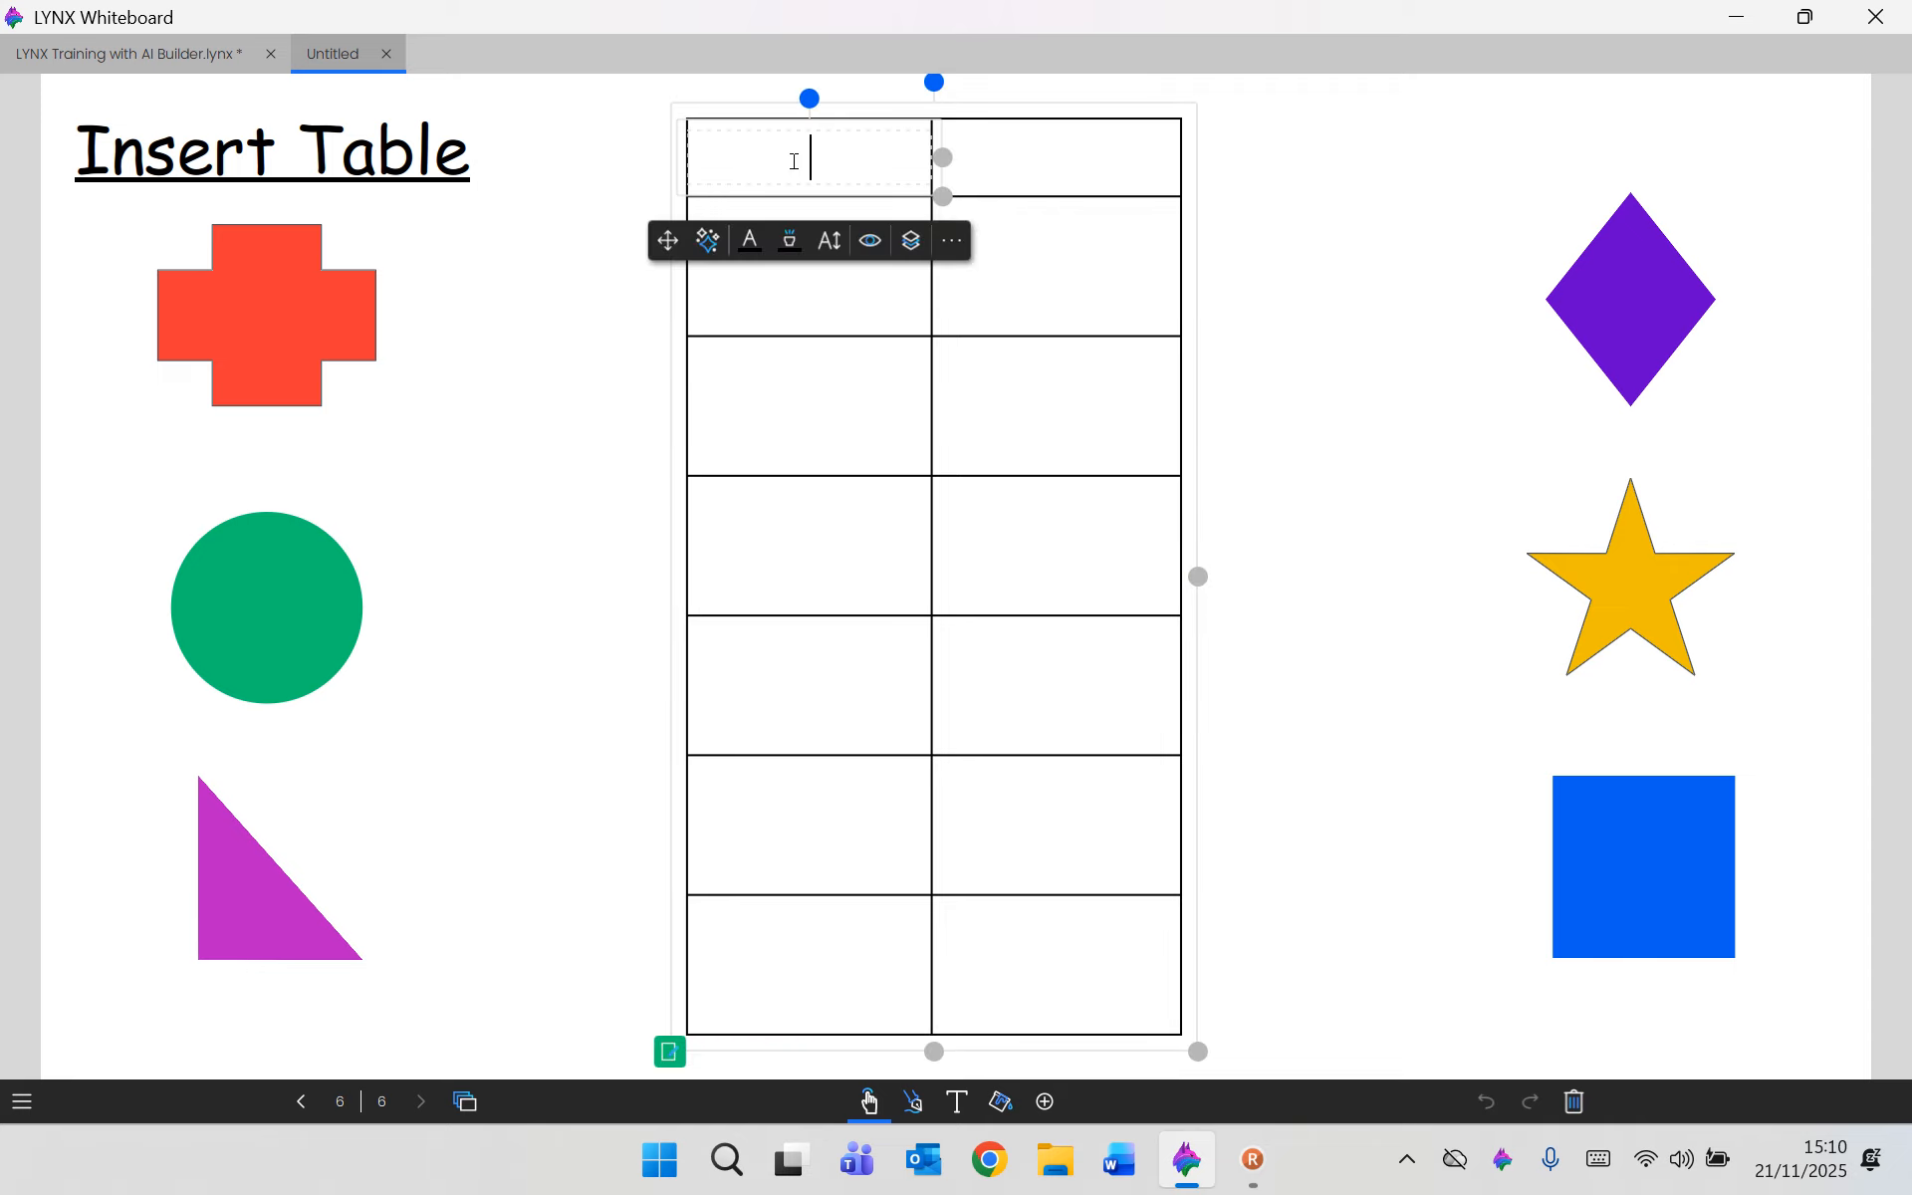
pyautogui.write('Name')
pyautogui.click(1024, 152)
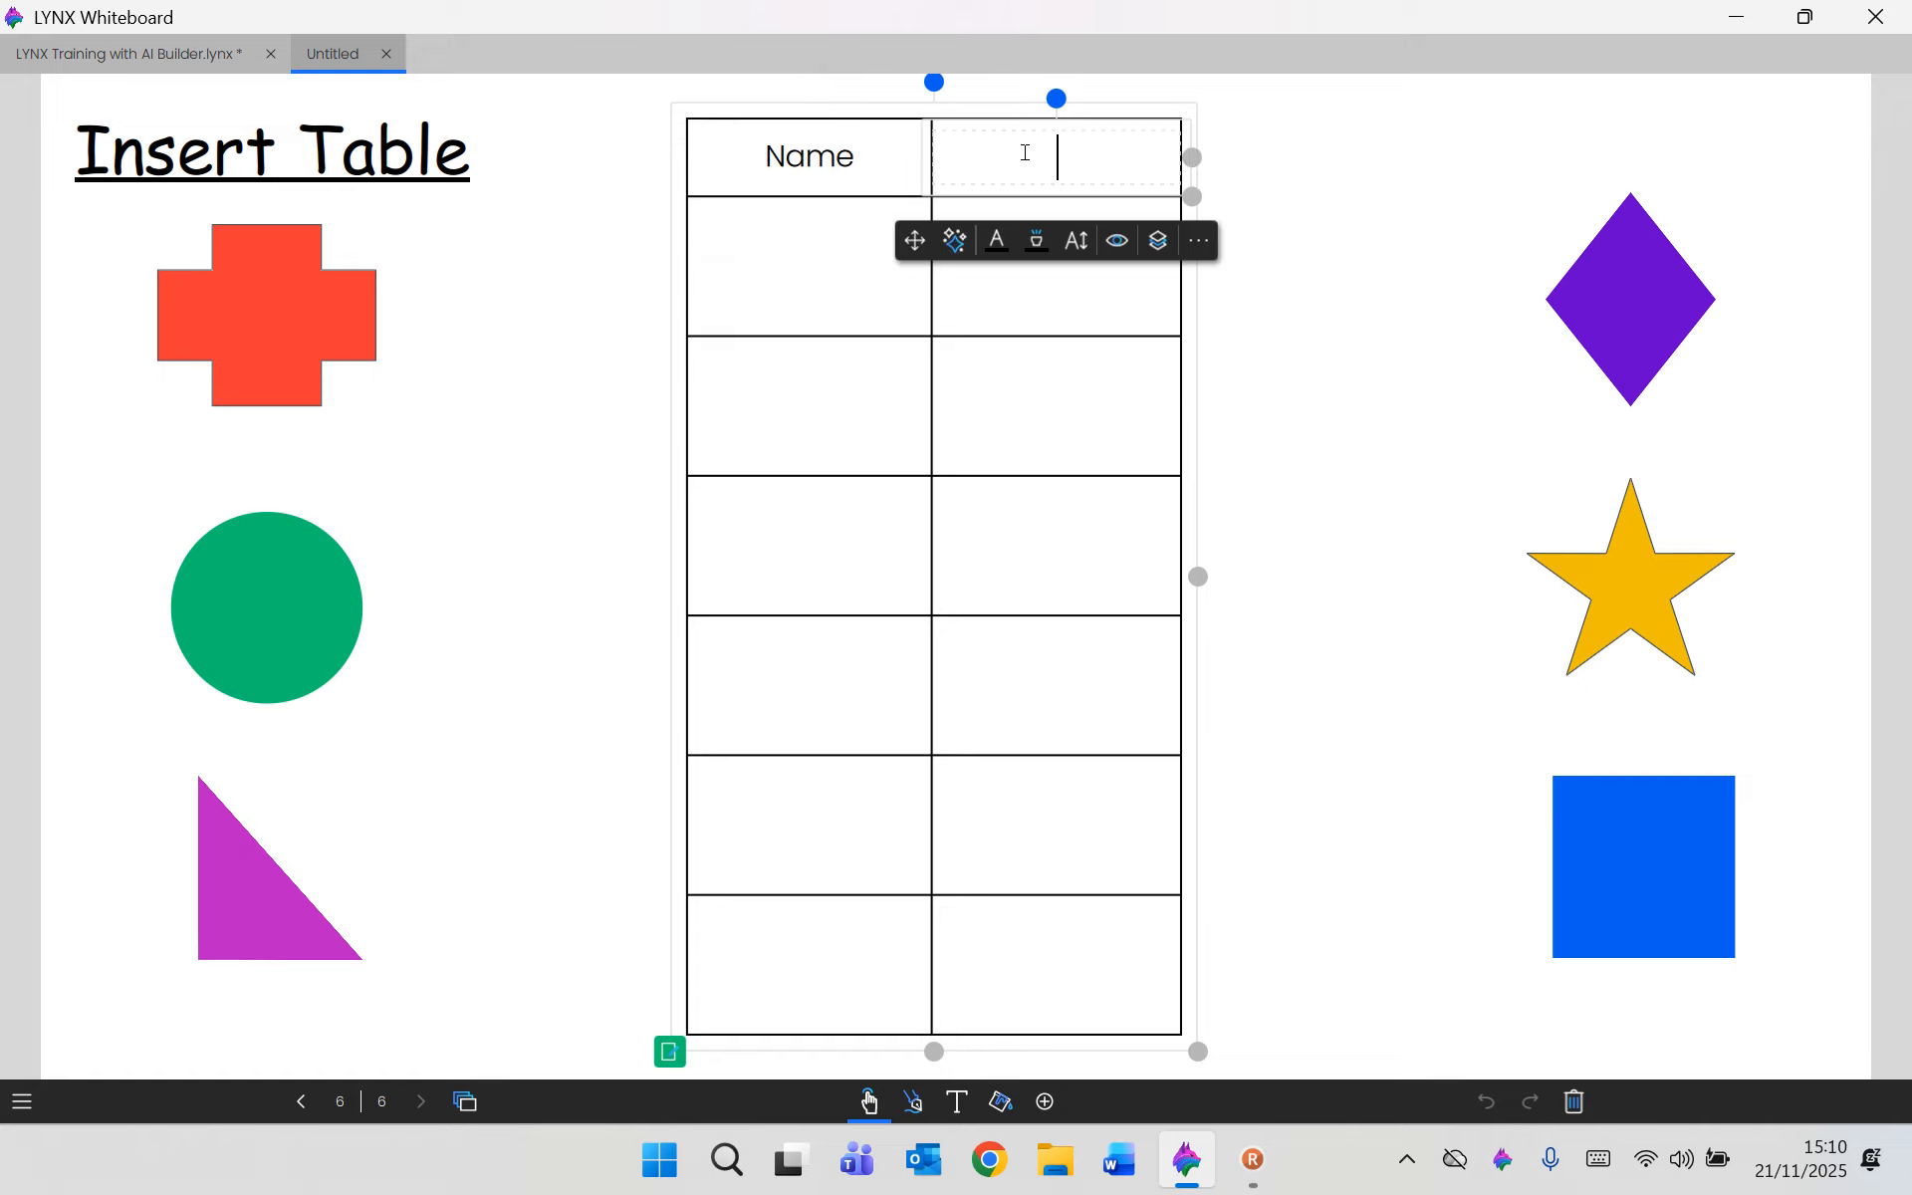
pyautogui.write('Shape')
pyautogui.click(1311, 350)
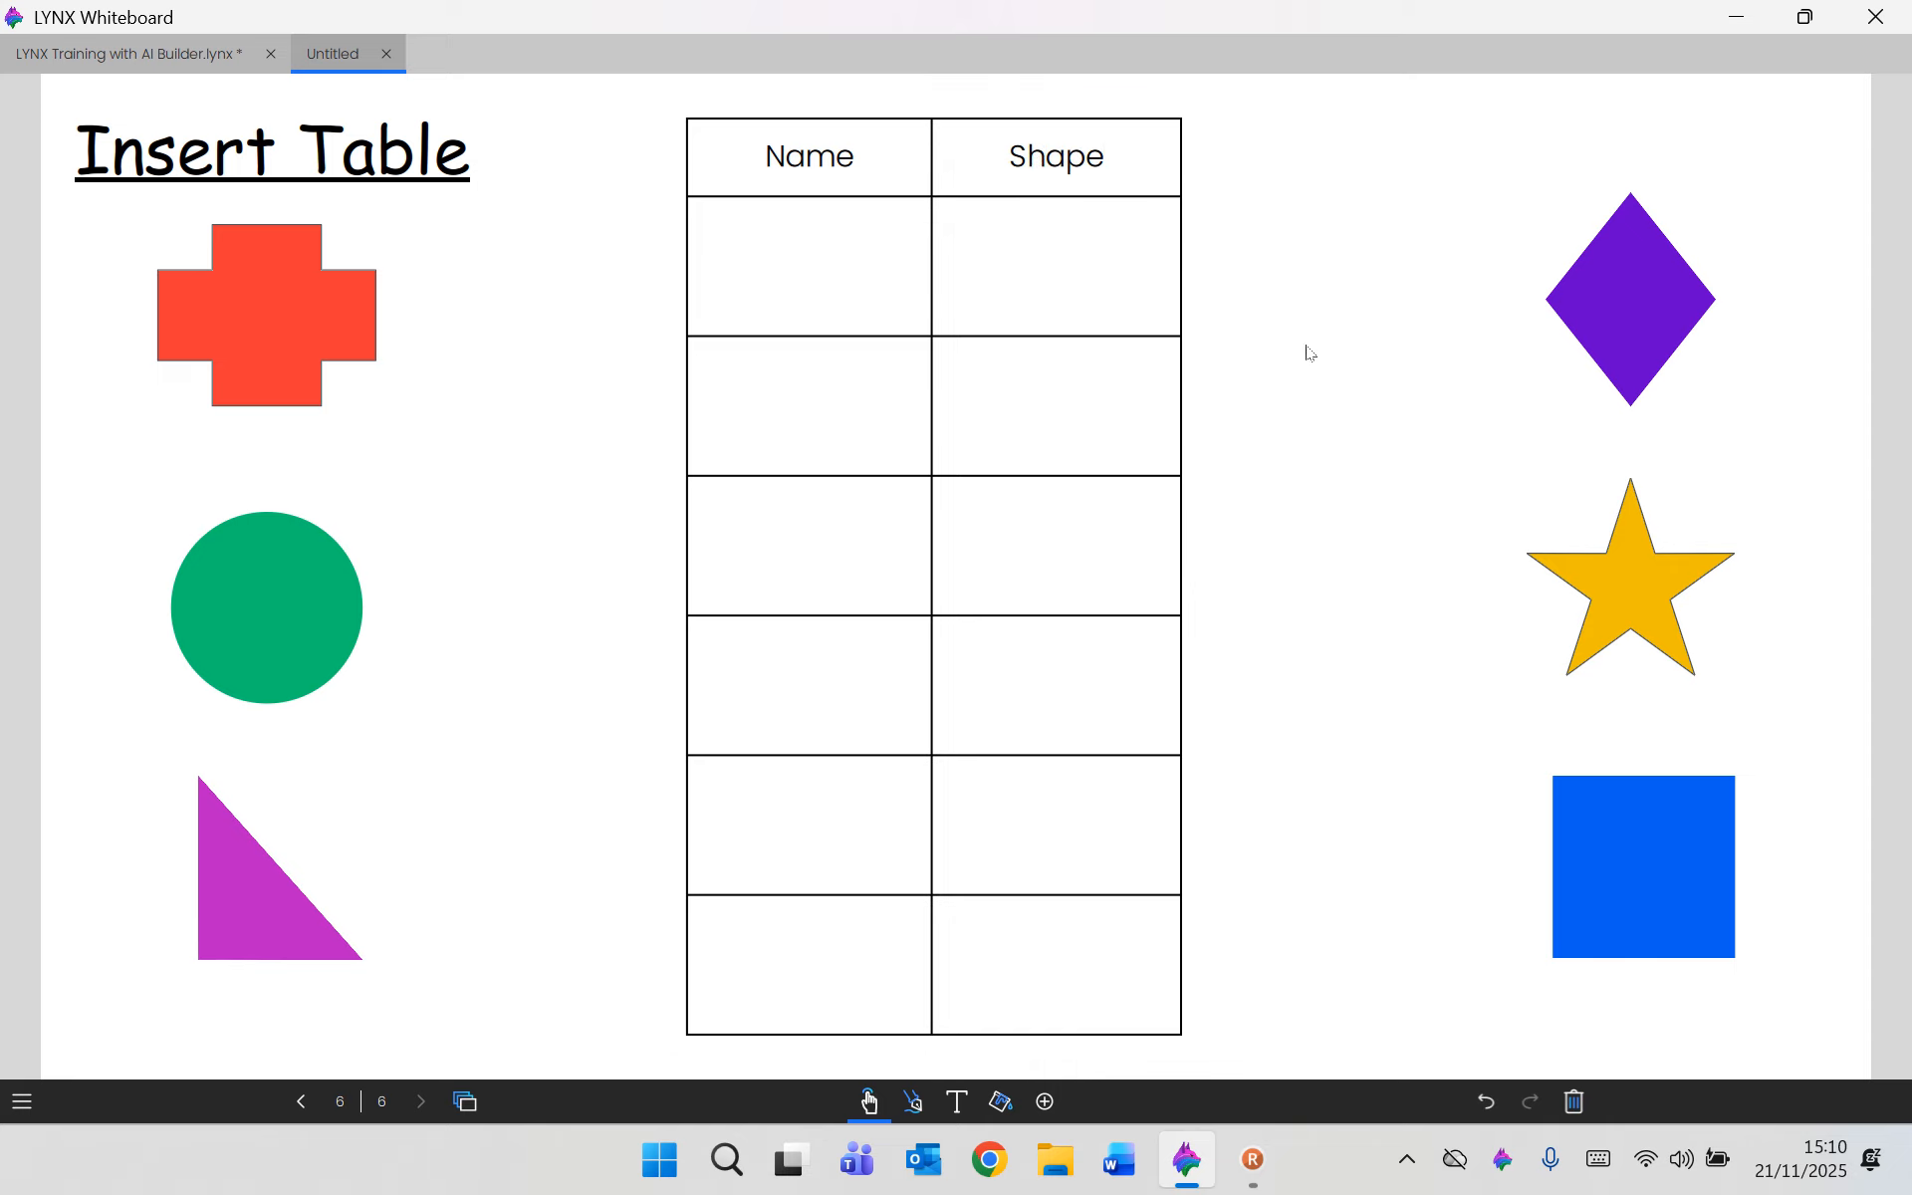
# Fill the first three cells under the Name heading with Cross, Circle and Square.
pyautogui.click(812, 269)
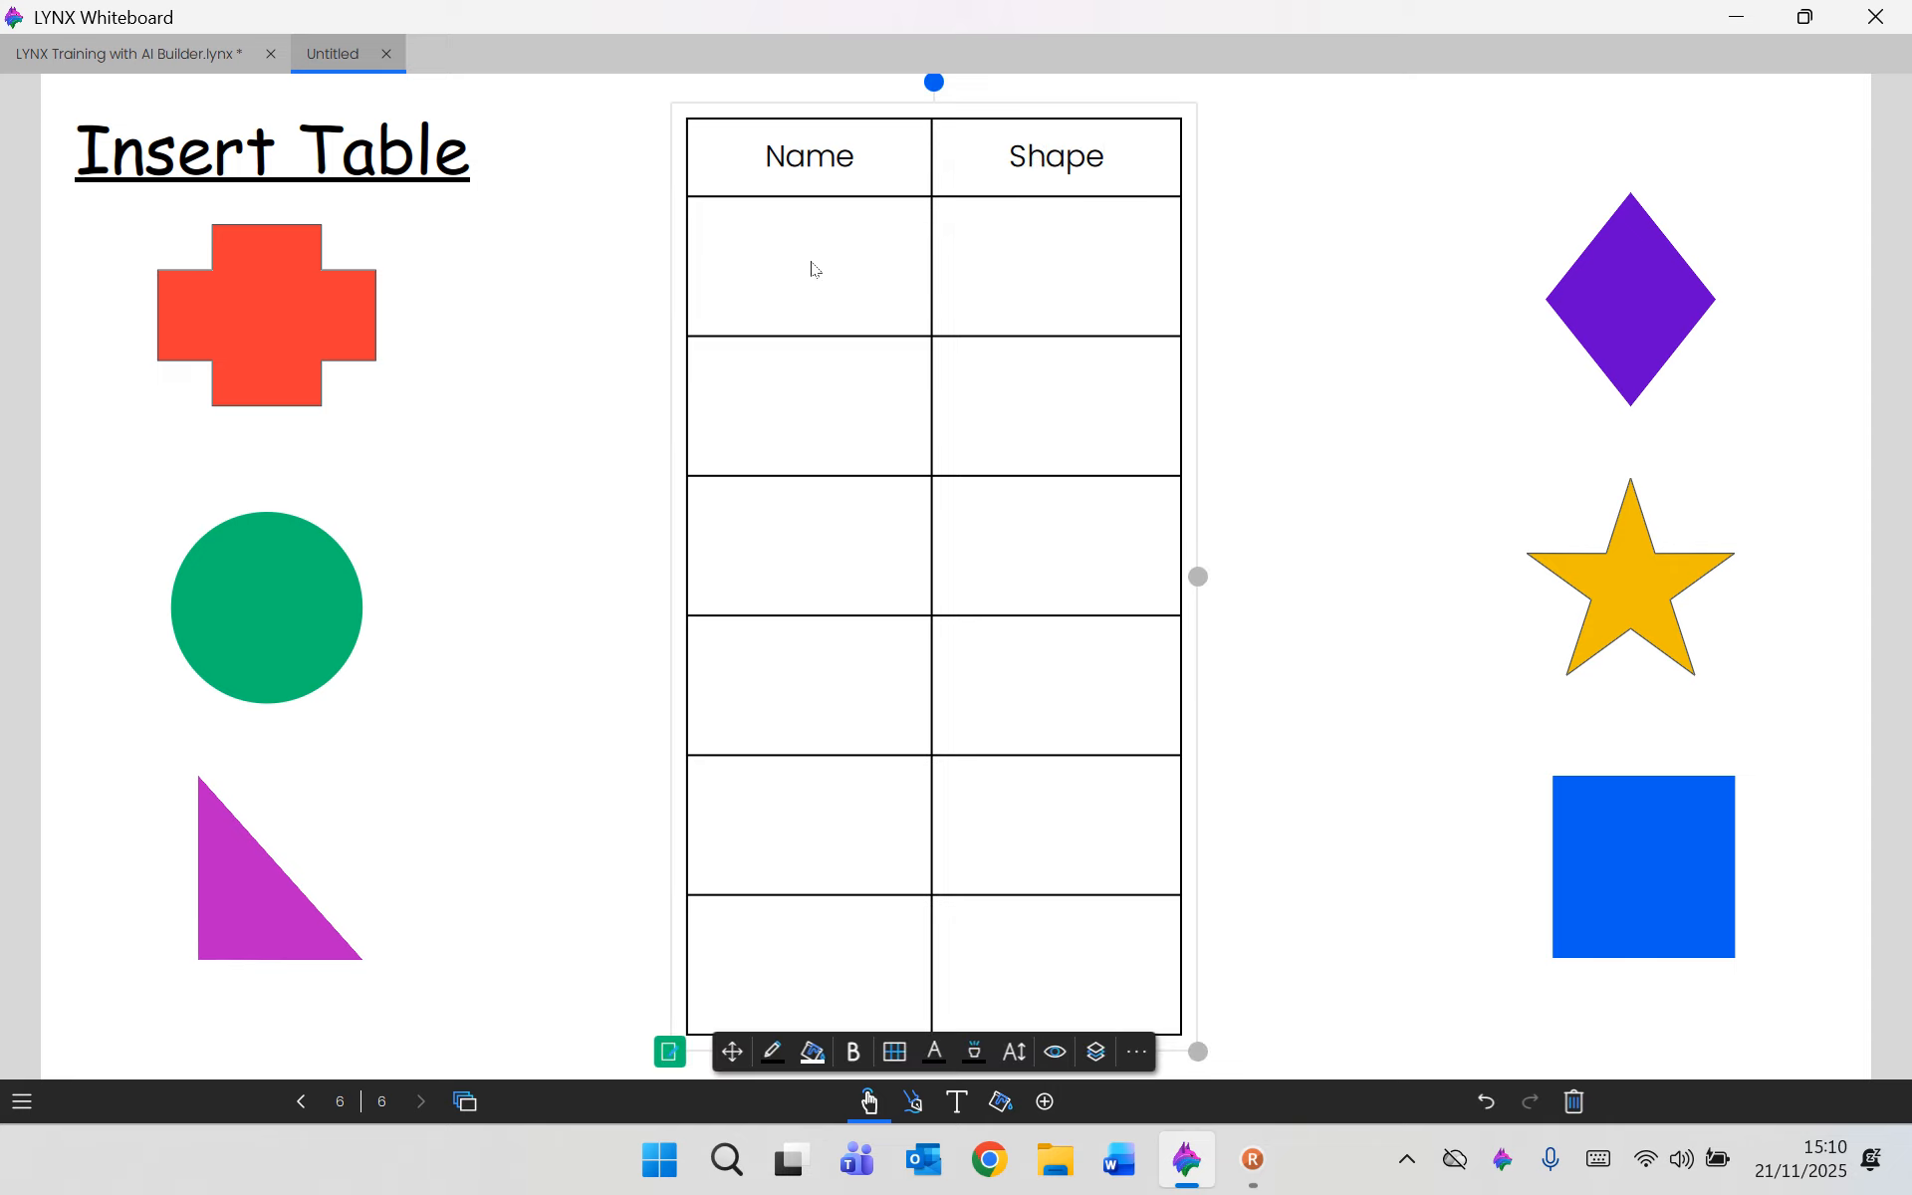
pyautogui.click(807, 267)
pyautogui.write('Cross')
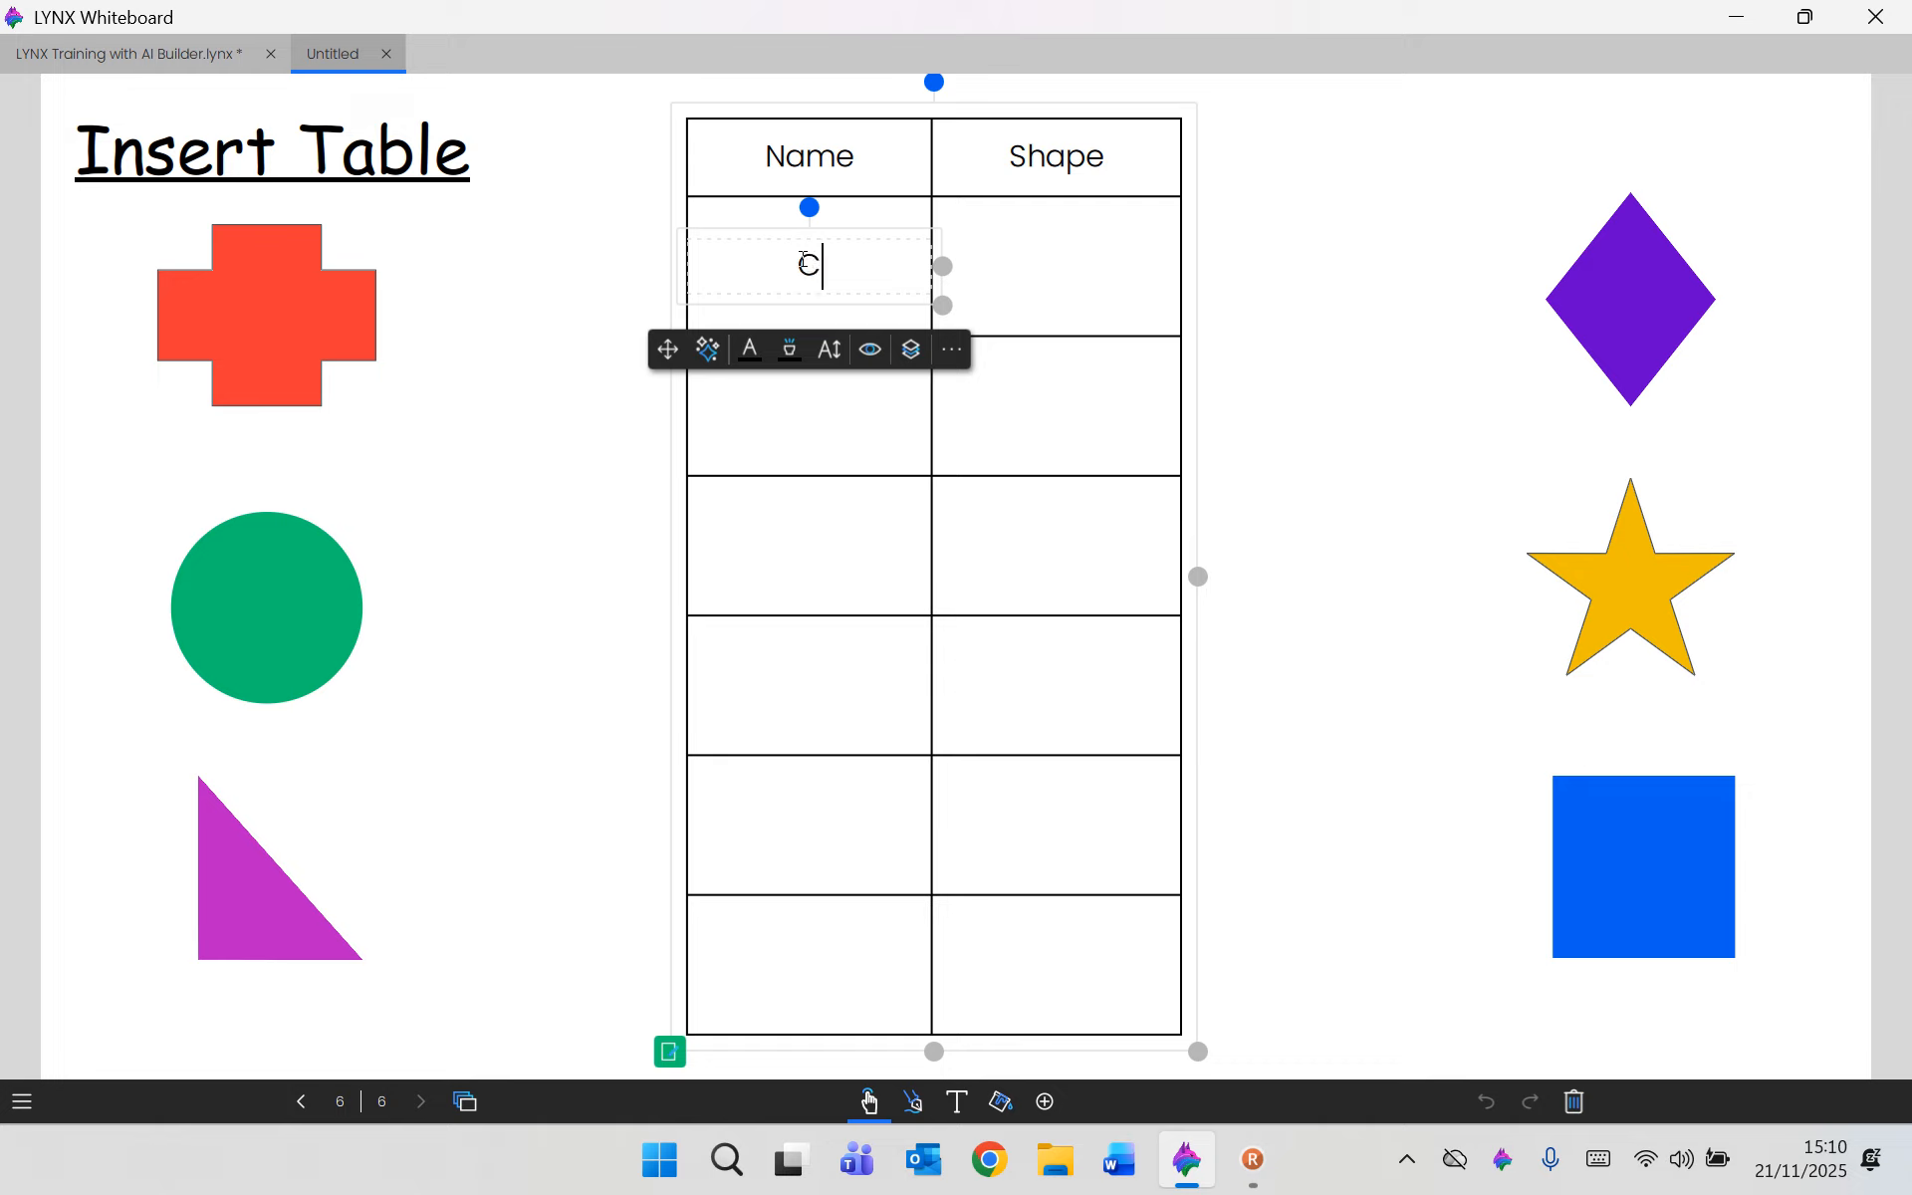
pyautogui.click(811, 403)
pyautogui.write('Circle')
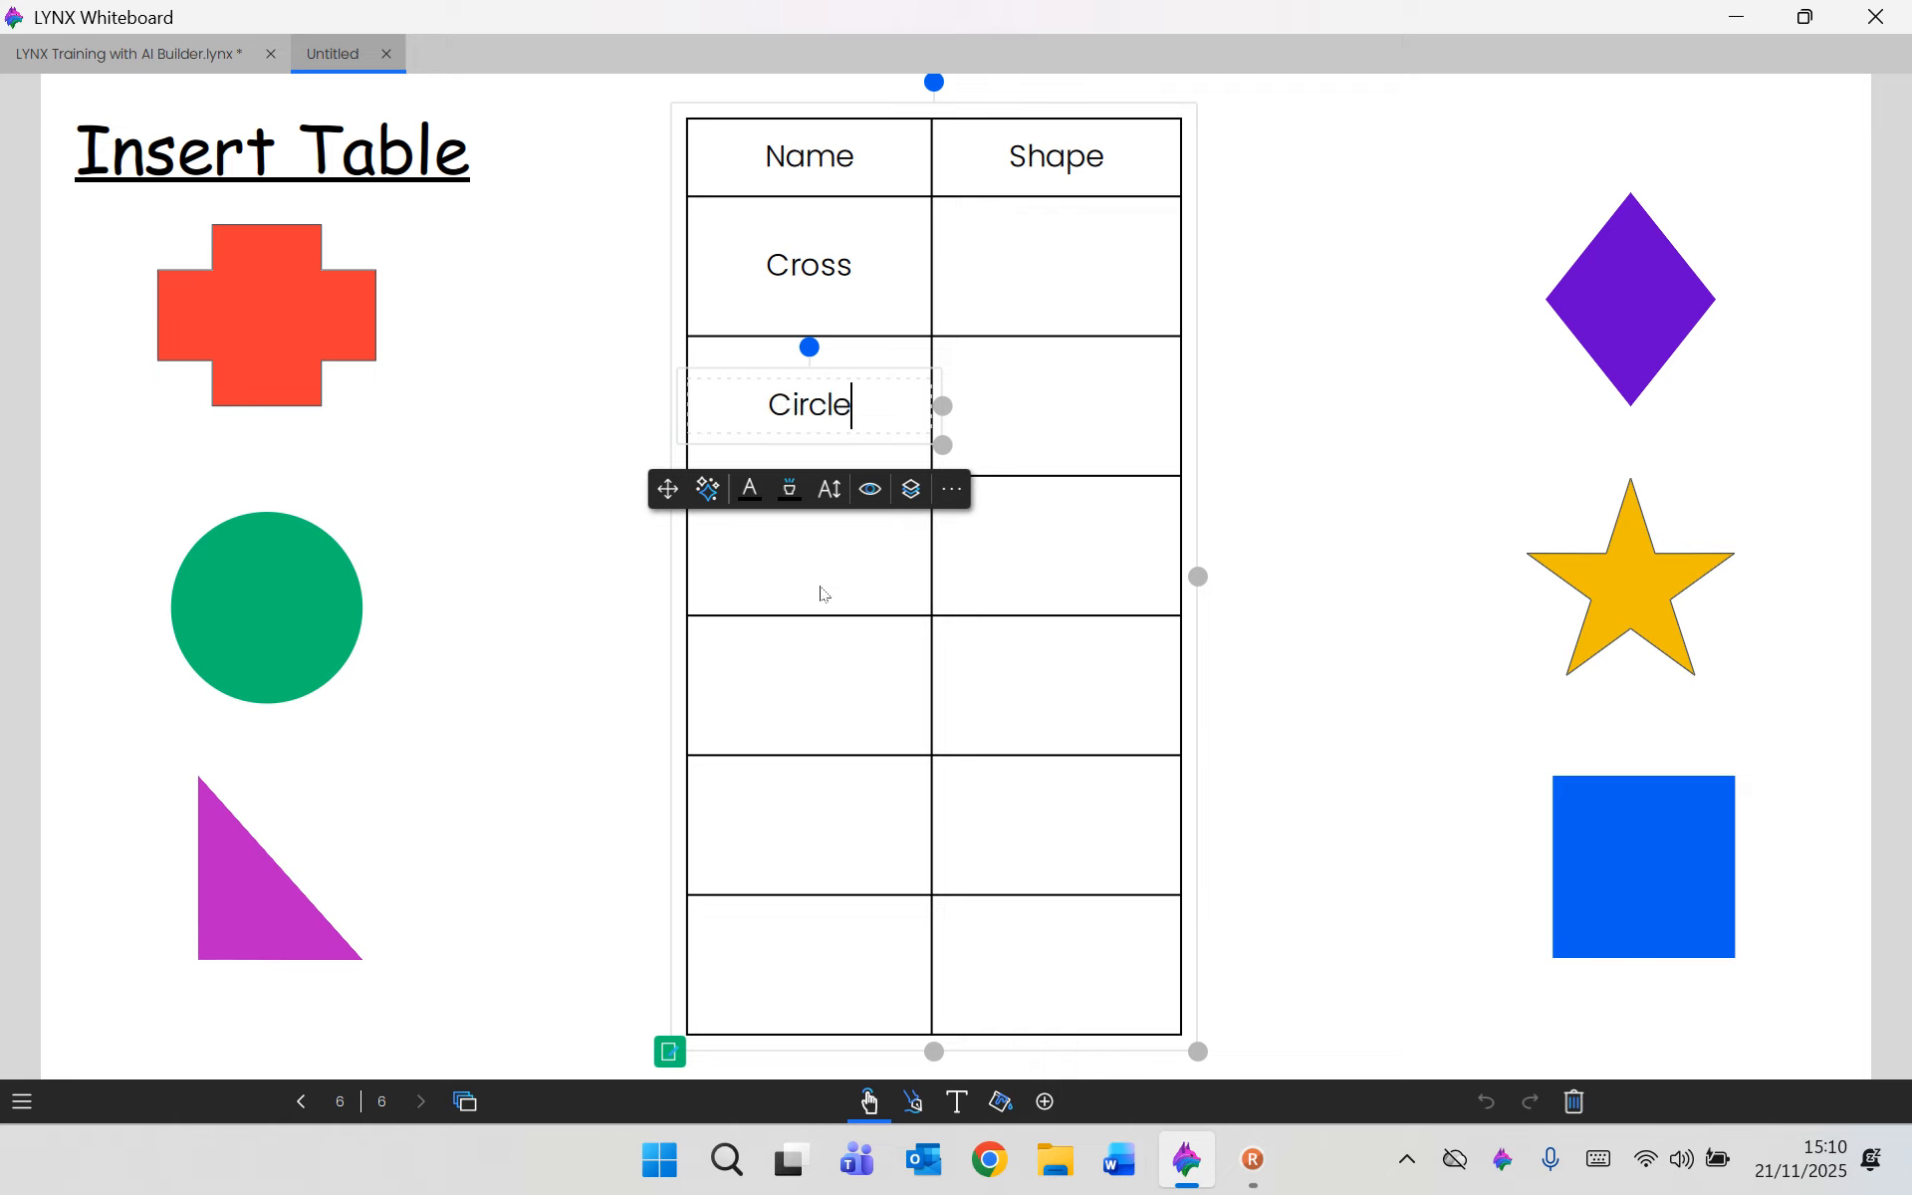
pyautogui.click(797, 557)
pyautogui.write('Square')
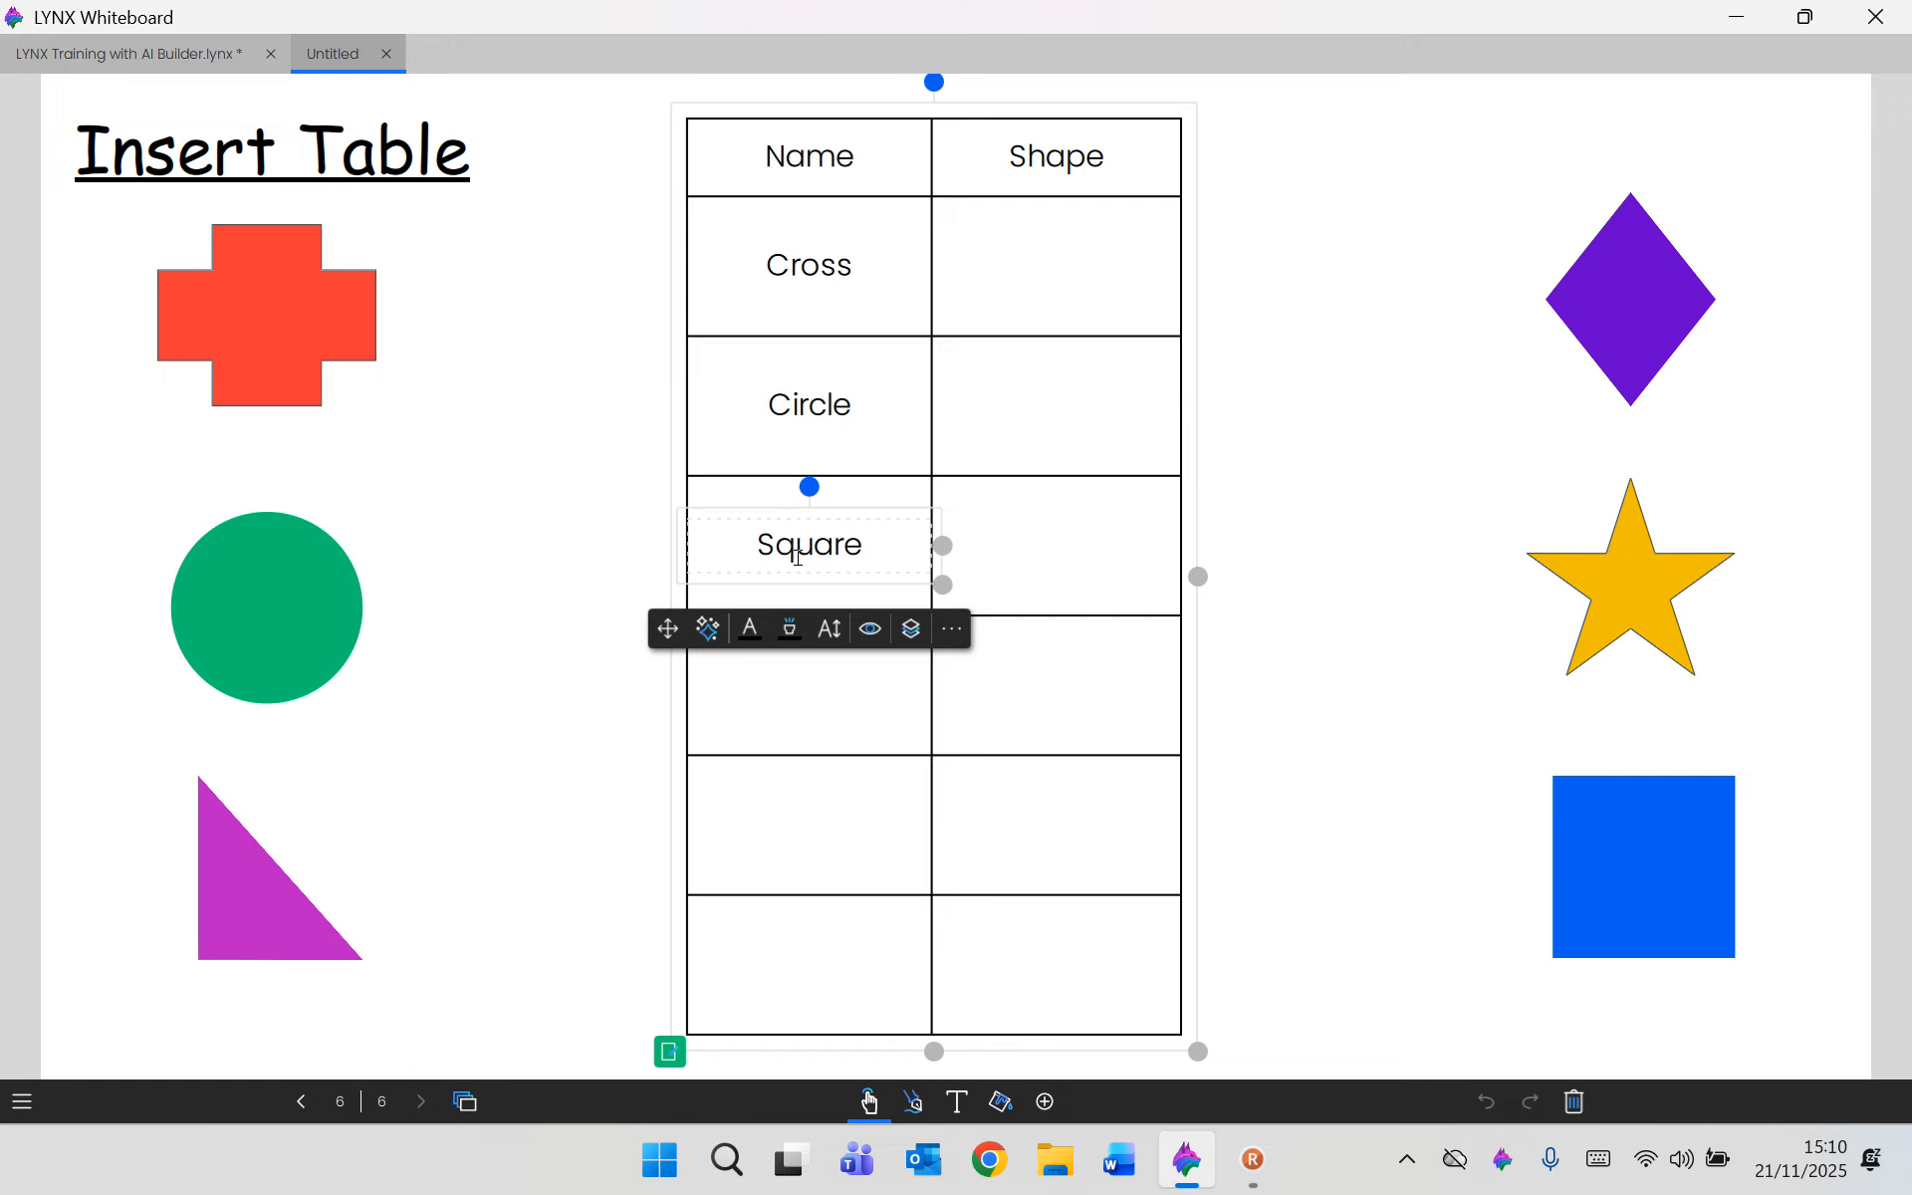
# Fill the remaining cells in the Name column with Rhombus, Triangle and Star.
pyautogui.click(812, 687)
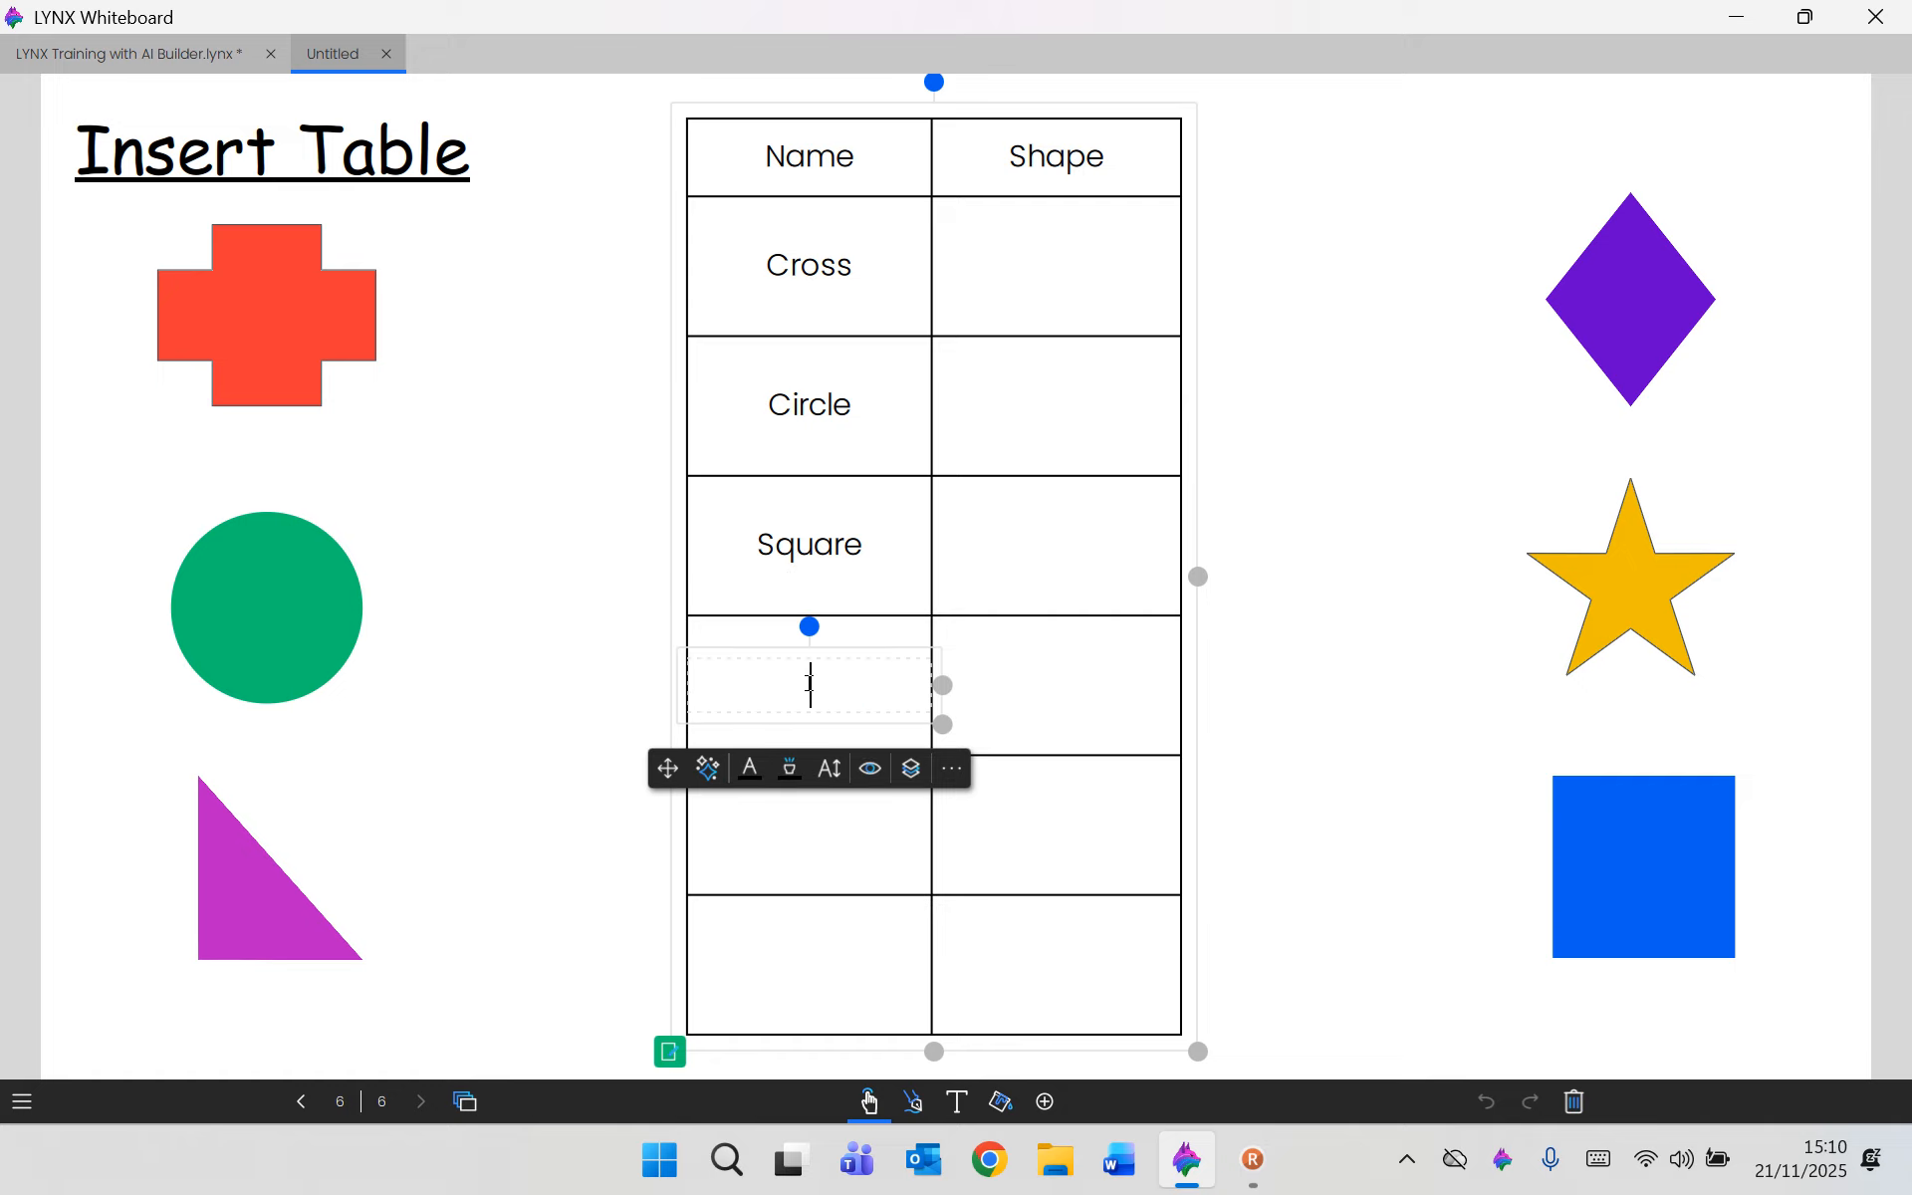
pyautogui.write('Rhombus')
pyautogui.click(799, 822)
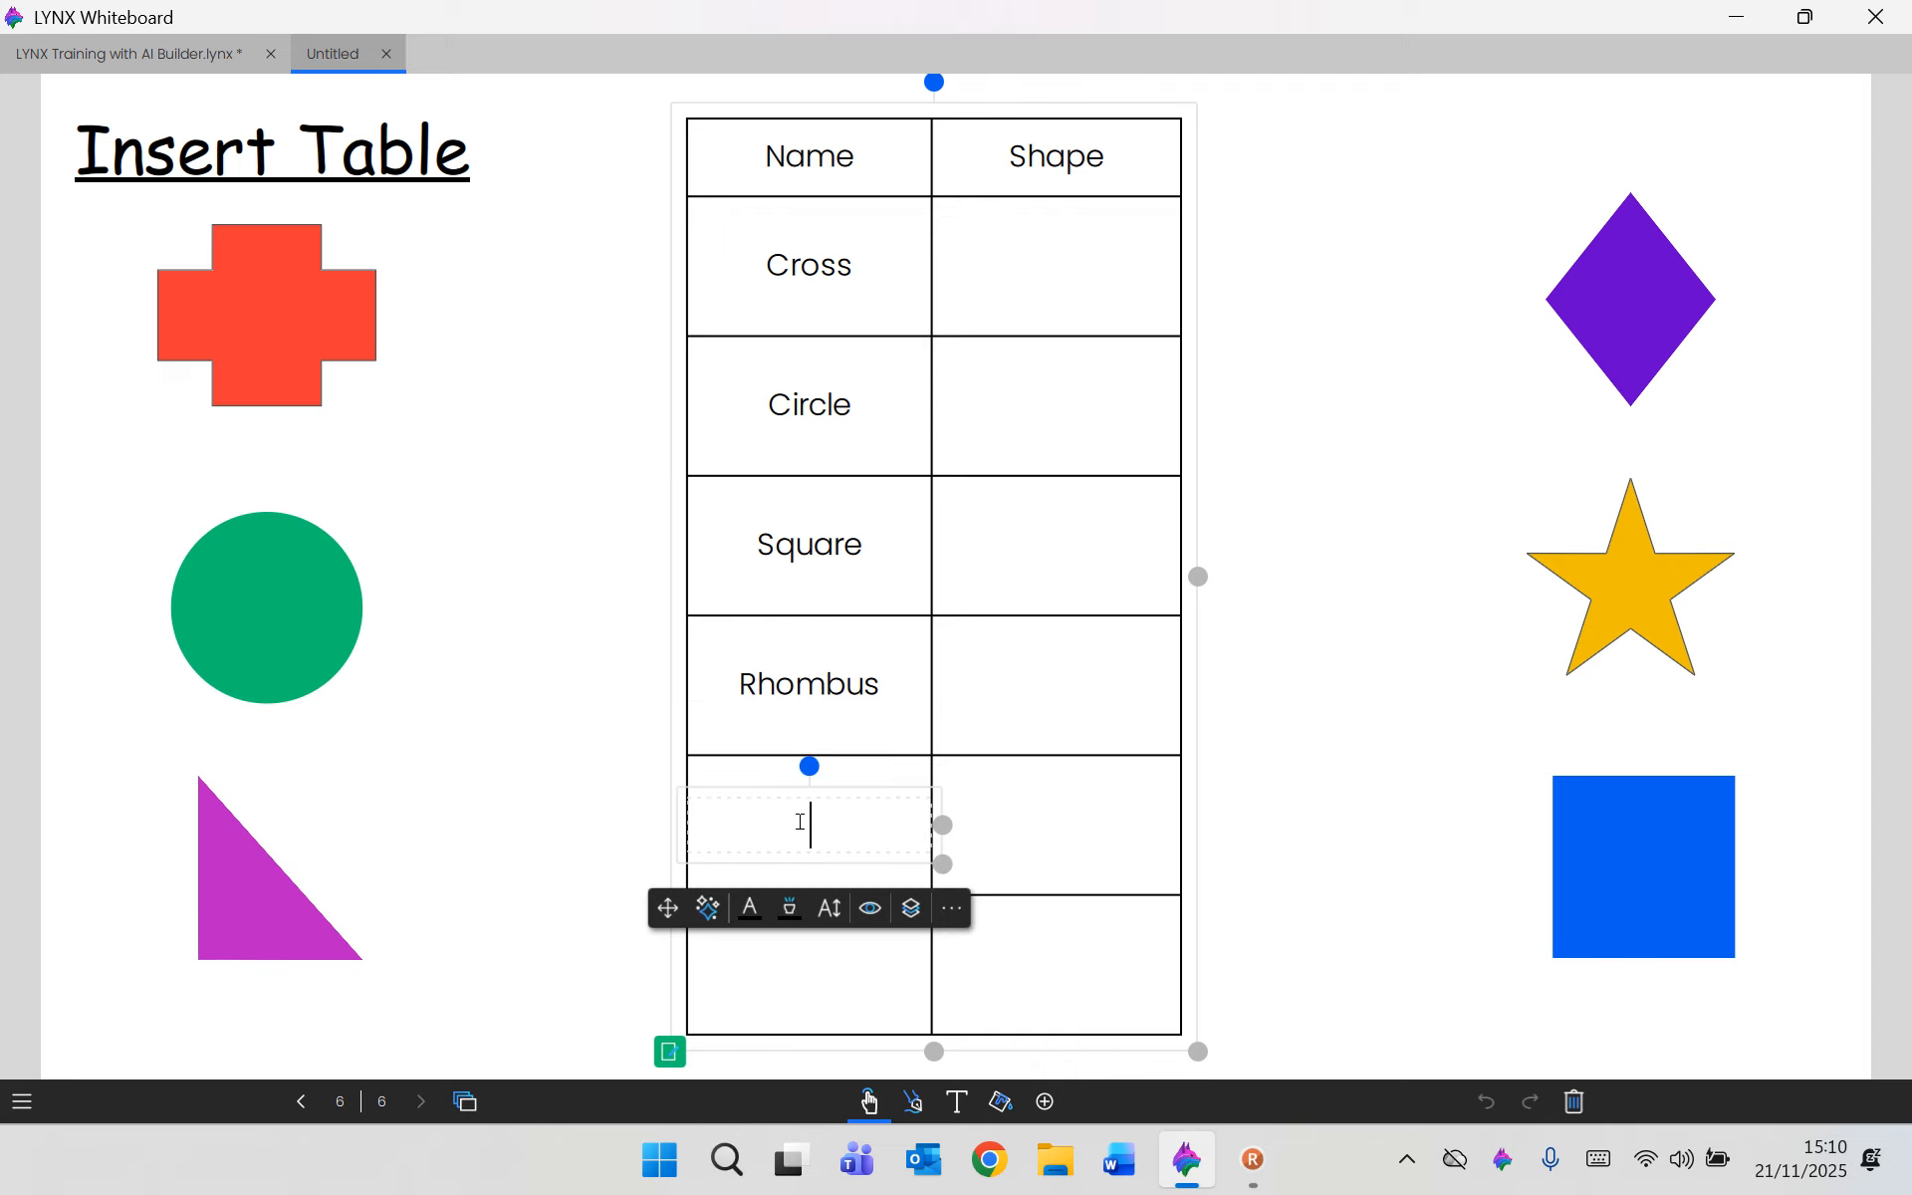
pyautogui.write('Triangle')
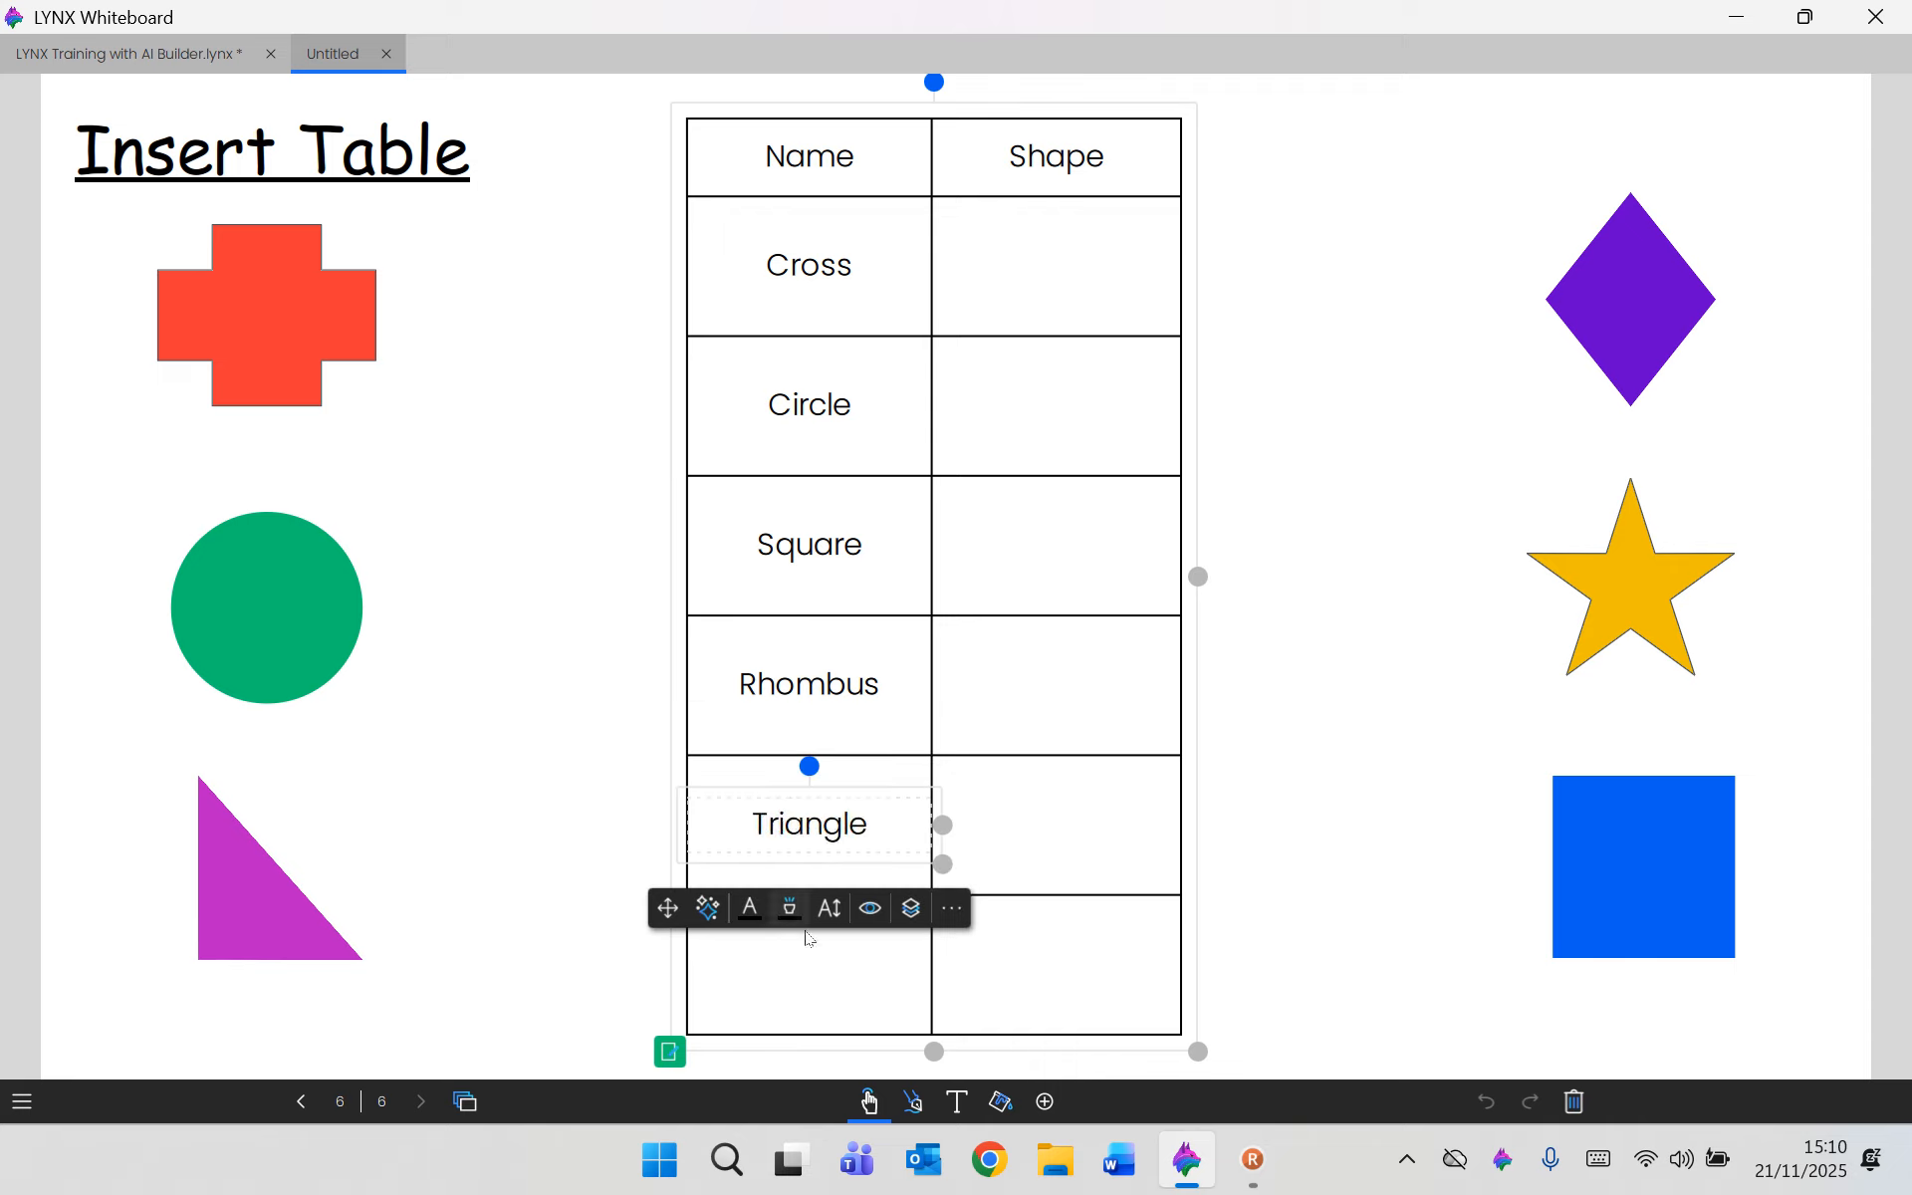
pyautogui.click(808, 972)
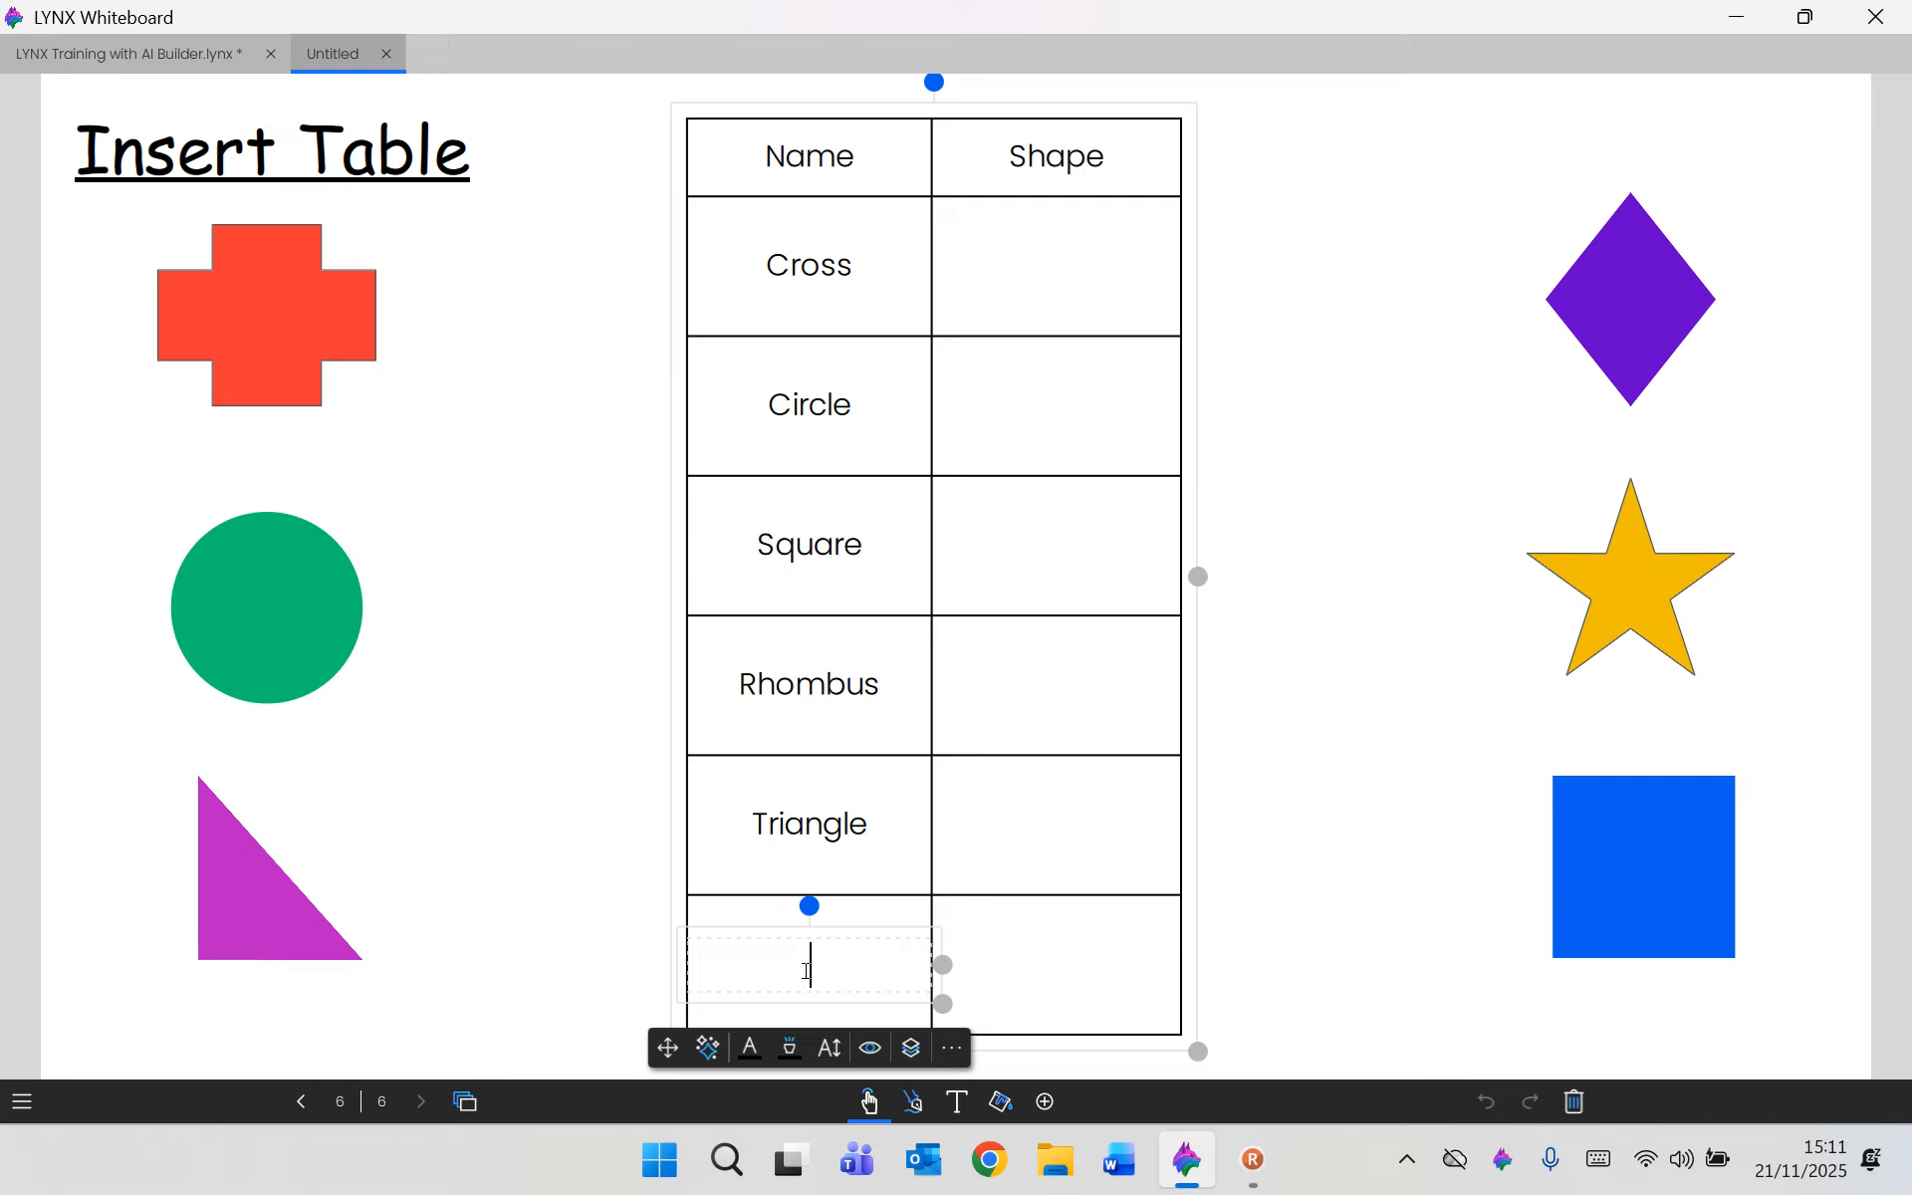
pyautogui.write('Star')
pyautogui.click(1383, 842)
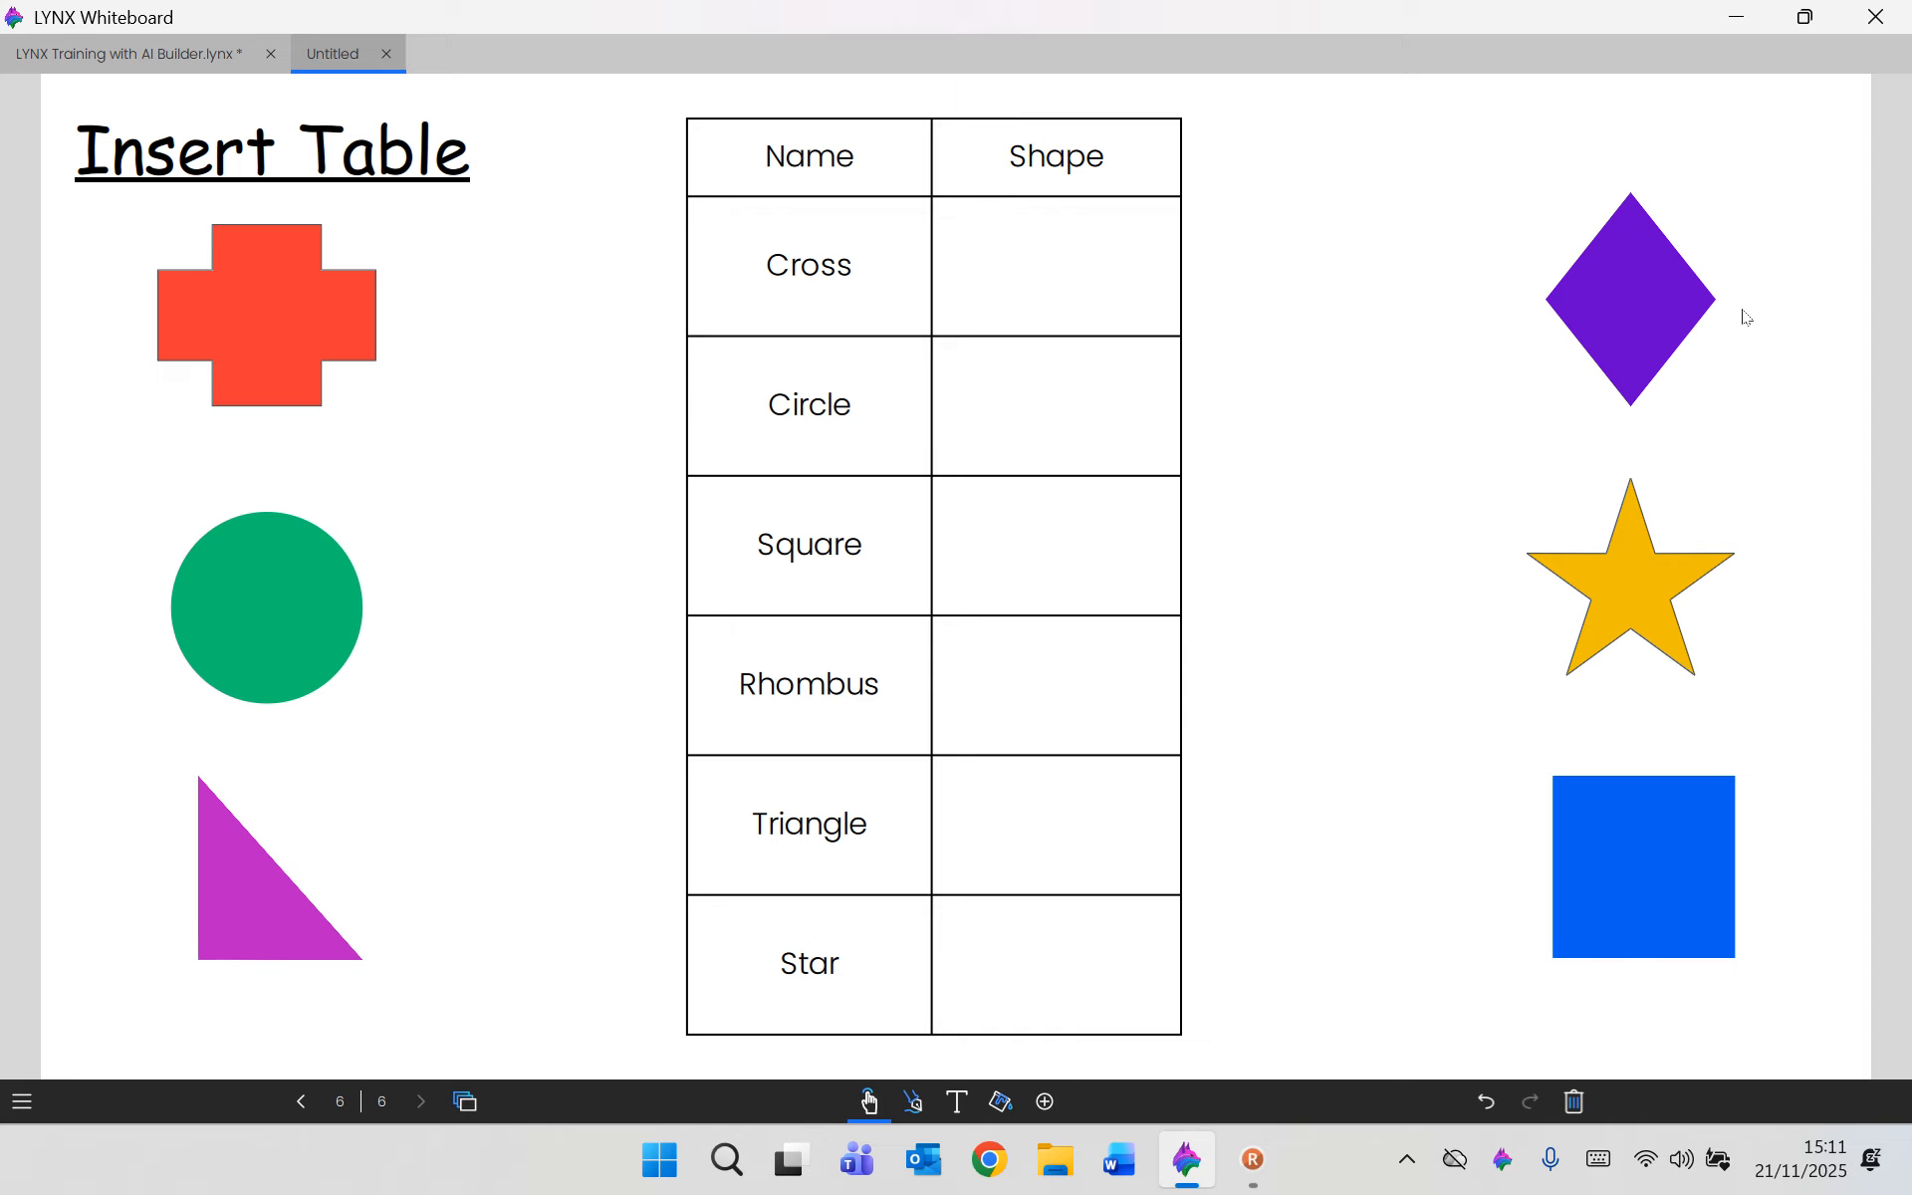
# Place the purple rhombus in the Rhombus row's Shape cell and send the table to the back of the stacking order.
pyautogui.moveTo(1653, 311); pyautogui.dragTo(1132, 701)
pyautogui.click(1132, 701)
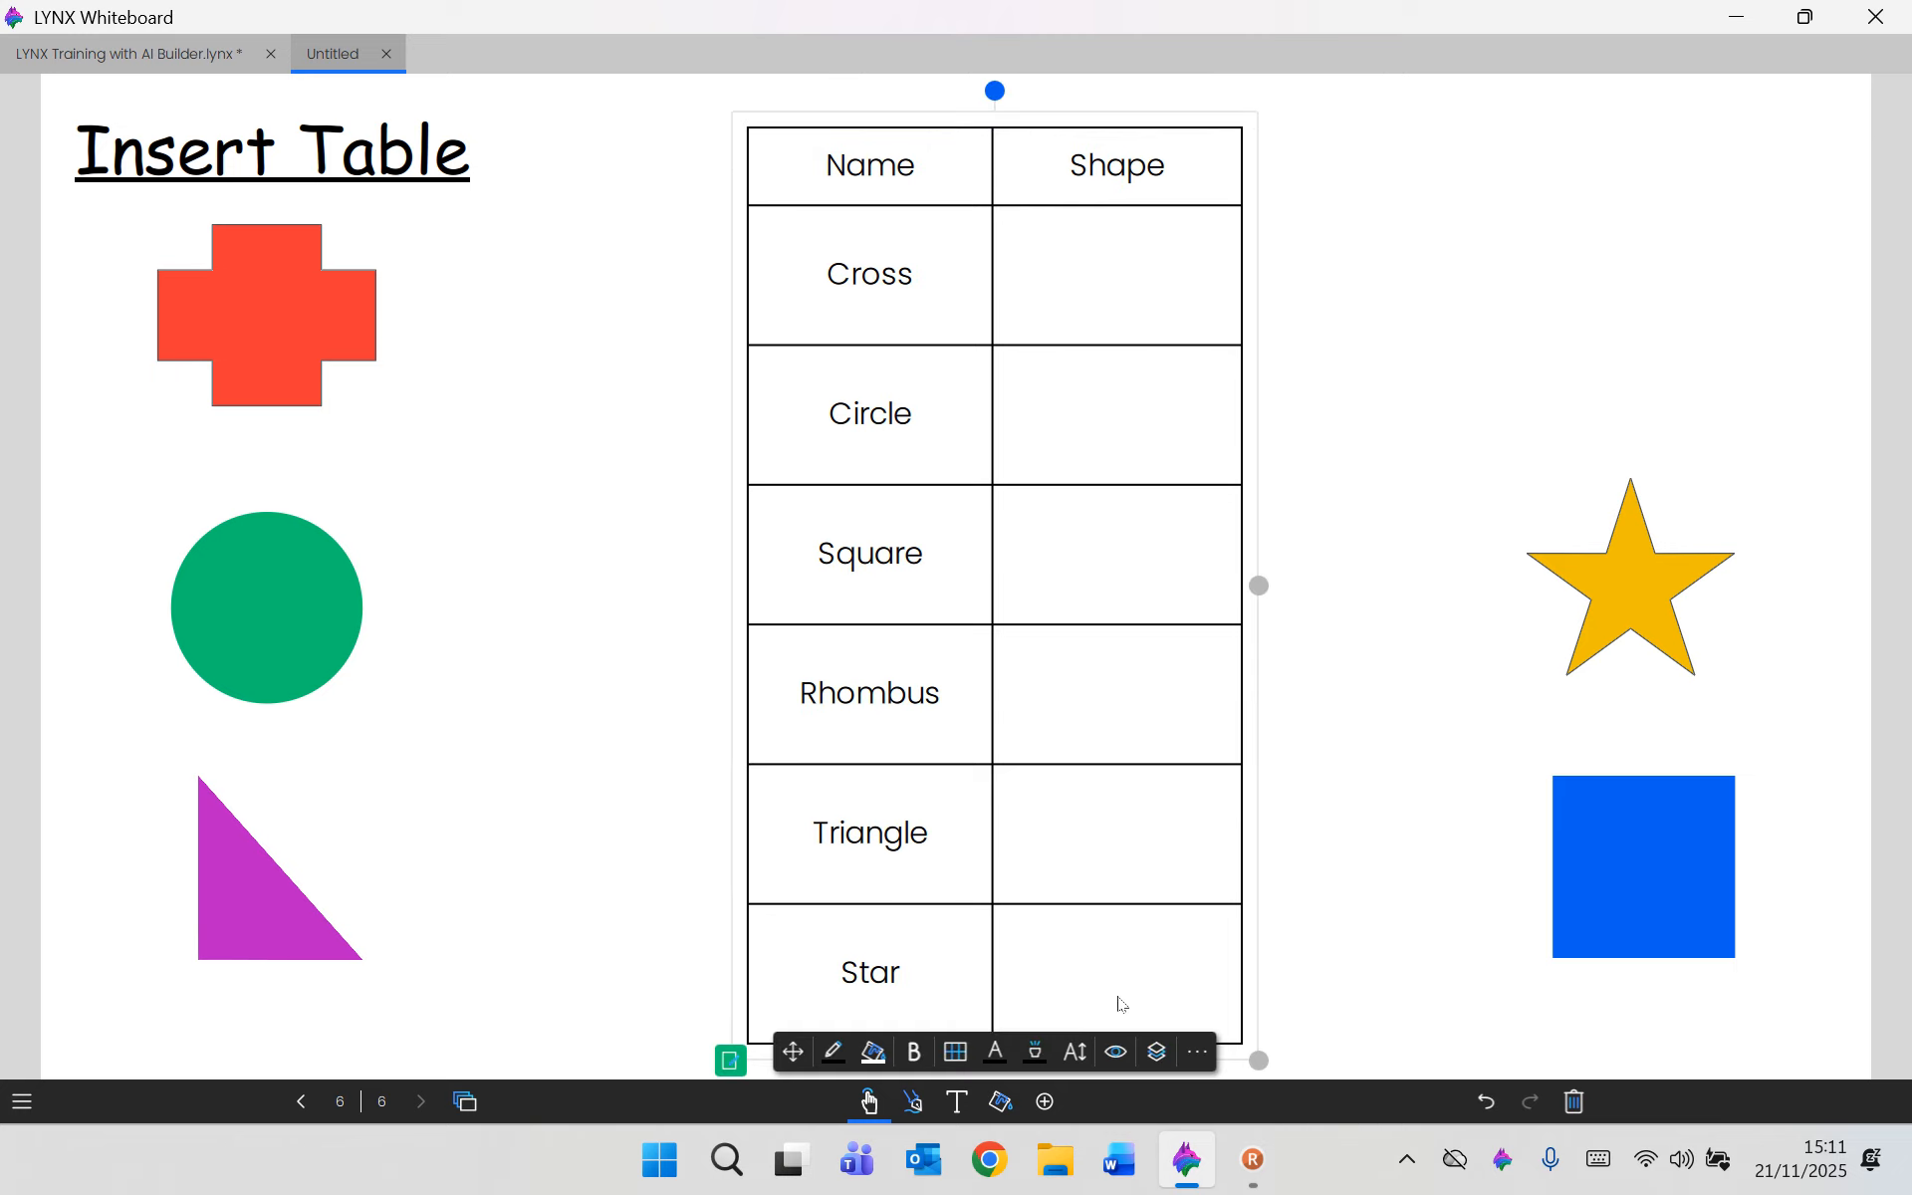
pyautogui.click(1157, 1053)
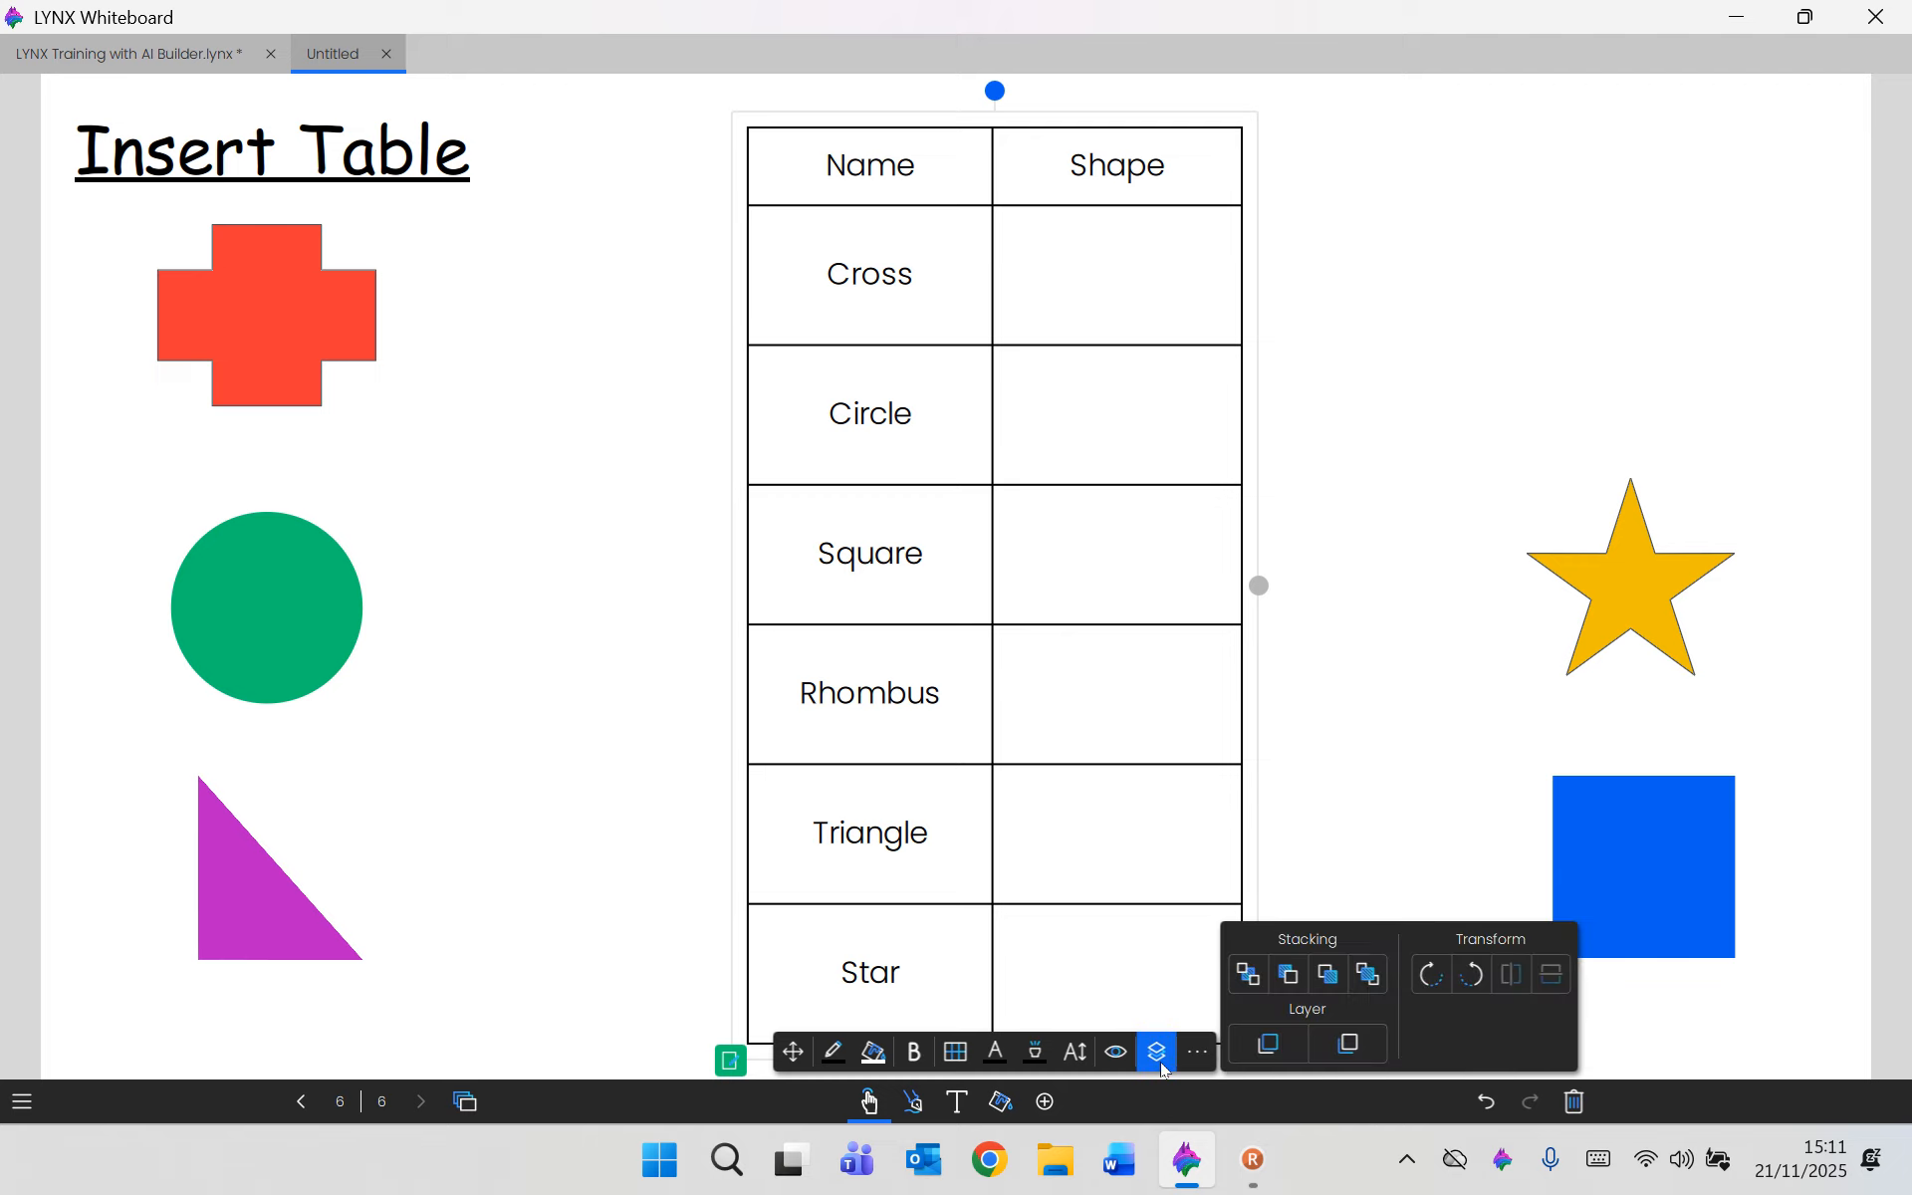
pyautogui.click(1247, 971)
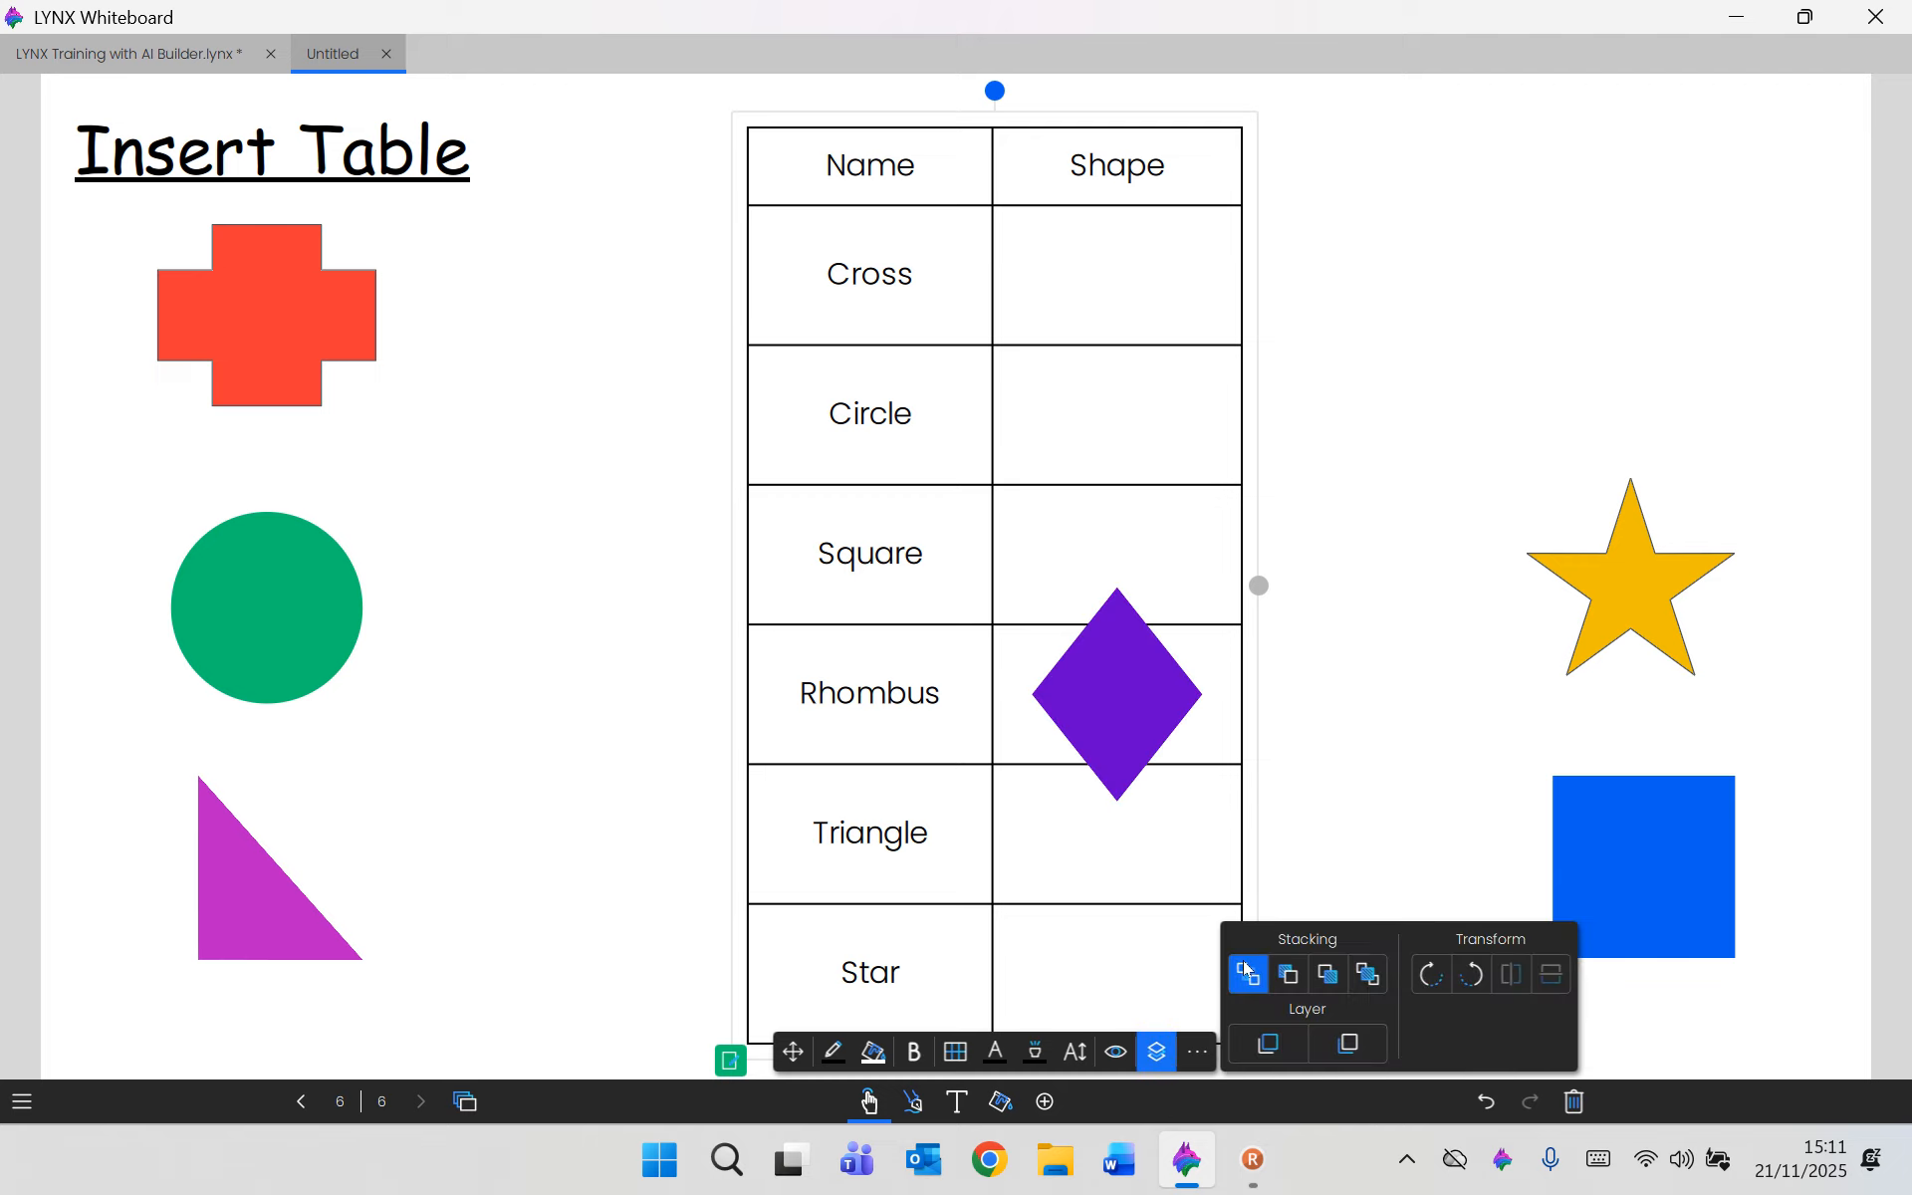
pyautogui.click(1300, 713)
# Reposition the table together with its rhombus, and place the blue square in the Square row's Shape cell.
pyautogui.moveTo(1021, 929); pyautogui.dragTo(1003, 872)
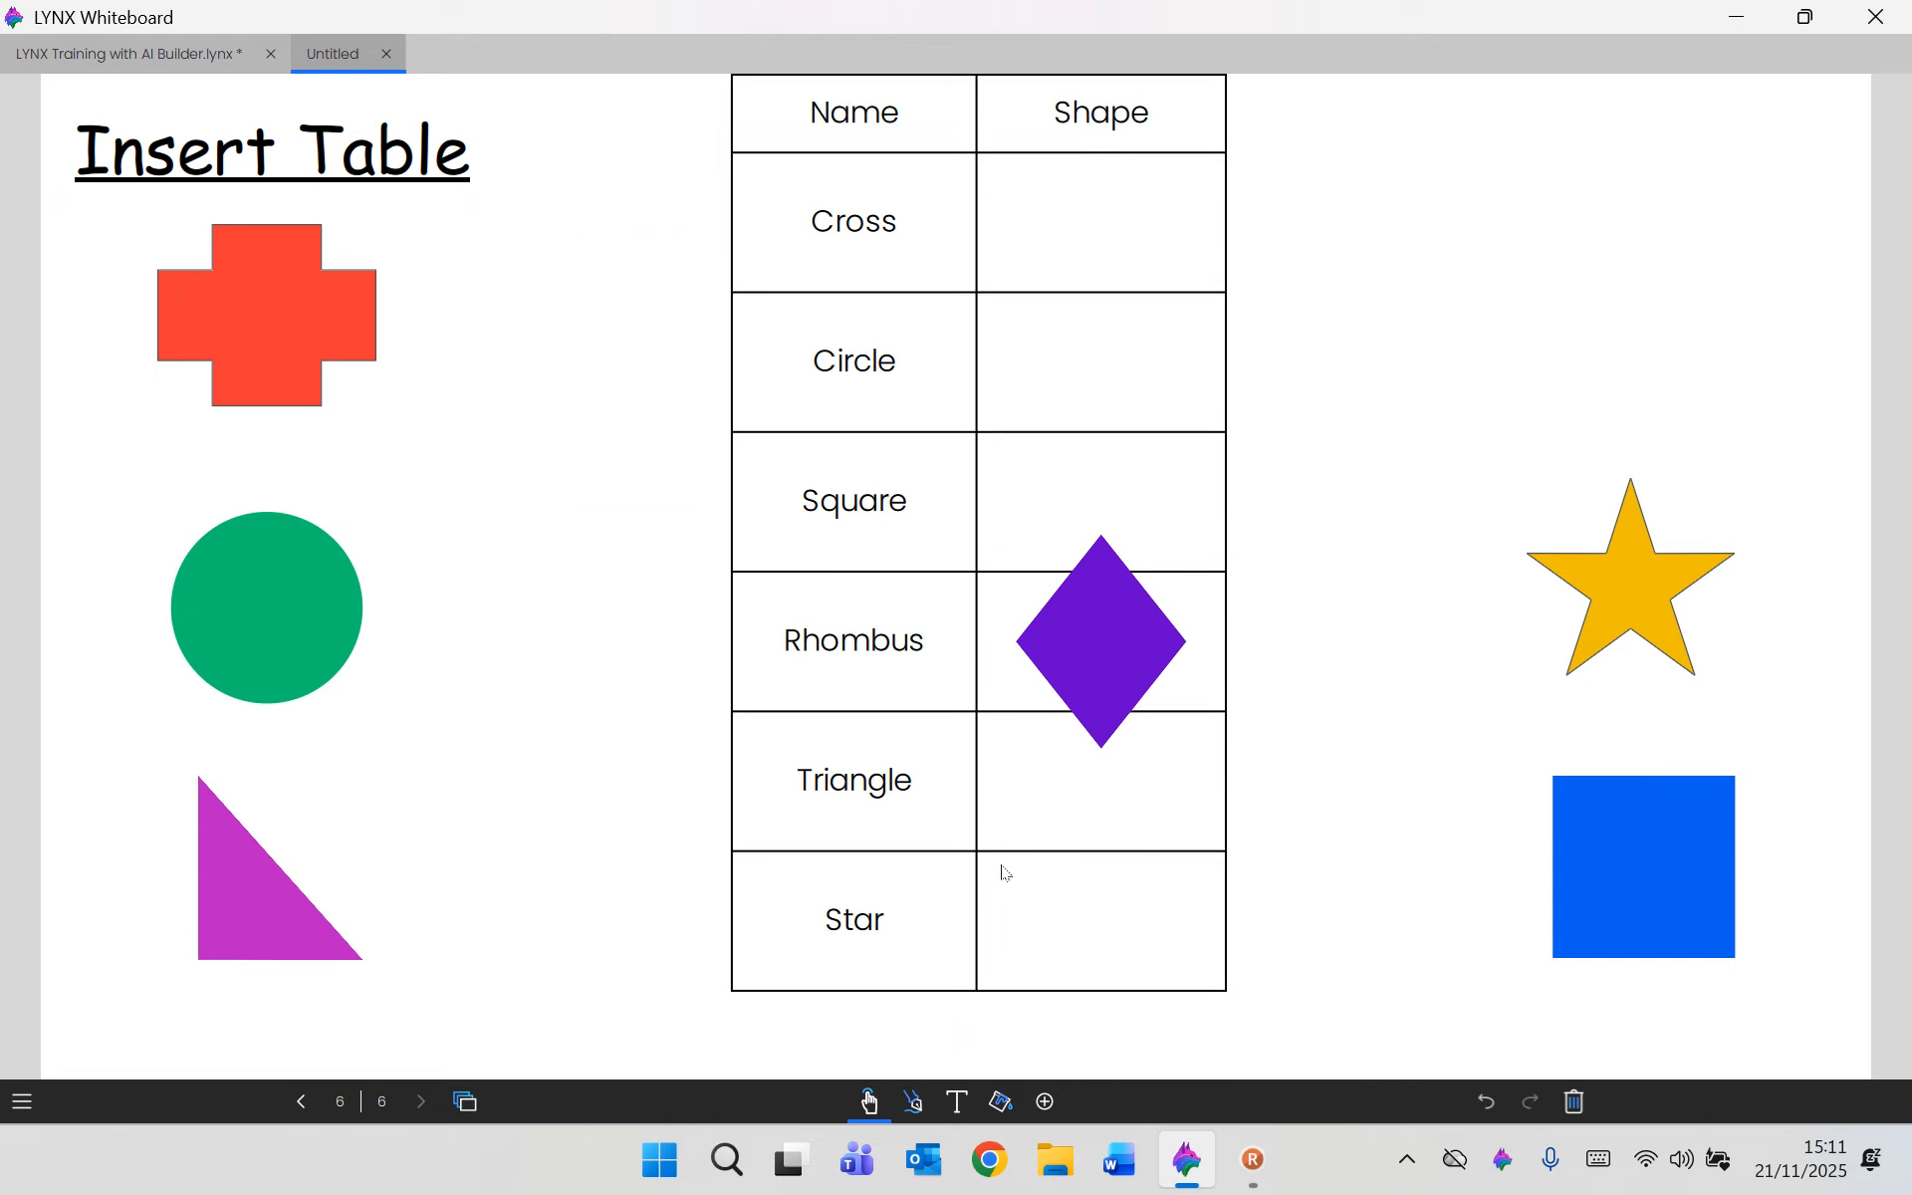
pyautogui.moveTo(1113, 619)
pyautogui.mouseDown()
pyautogui.moveTo(1066, 627)
pyautogui.moveTo(1096, 648)
pyautogui.mouseUp()
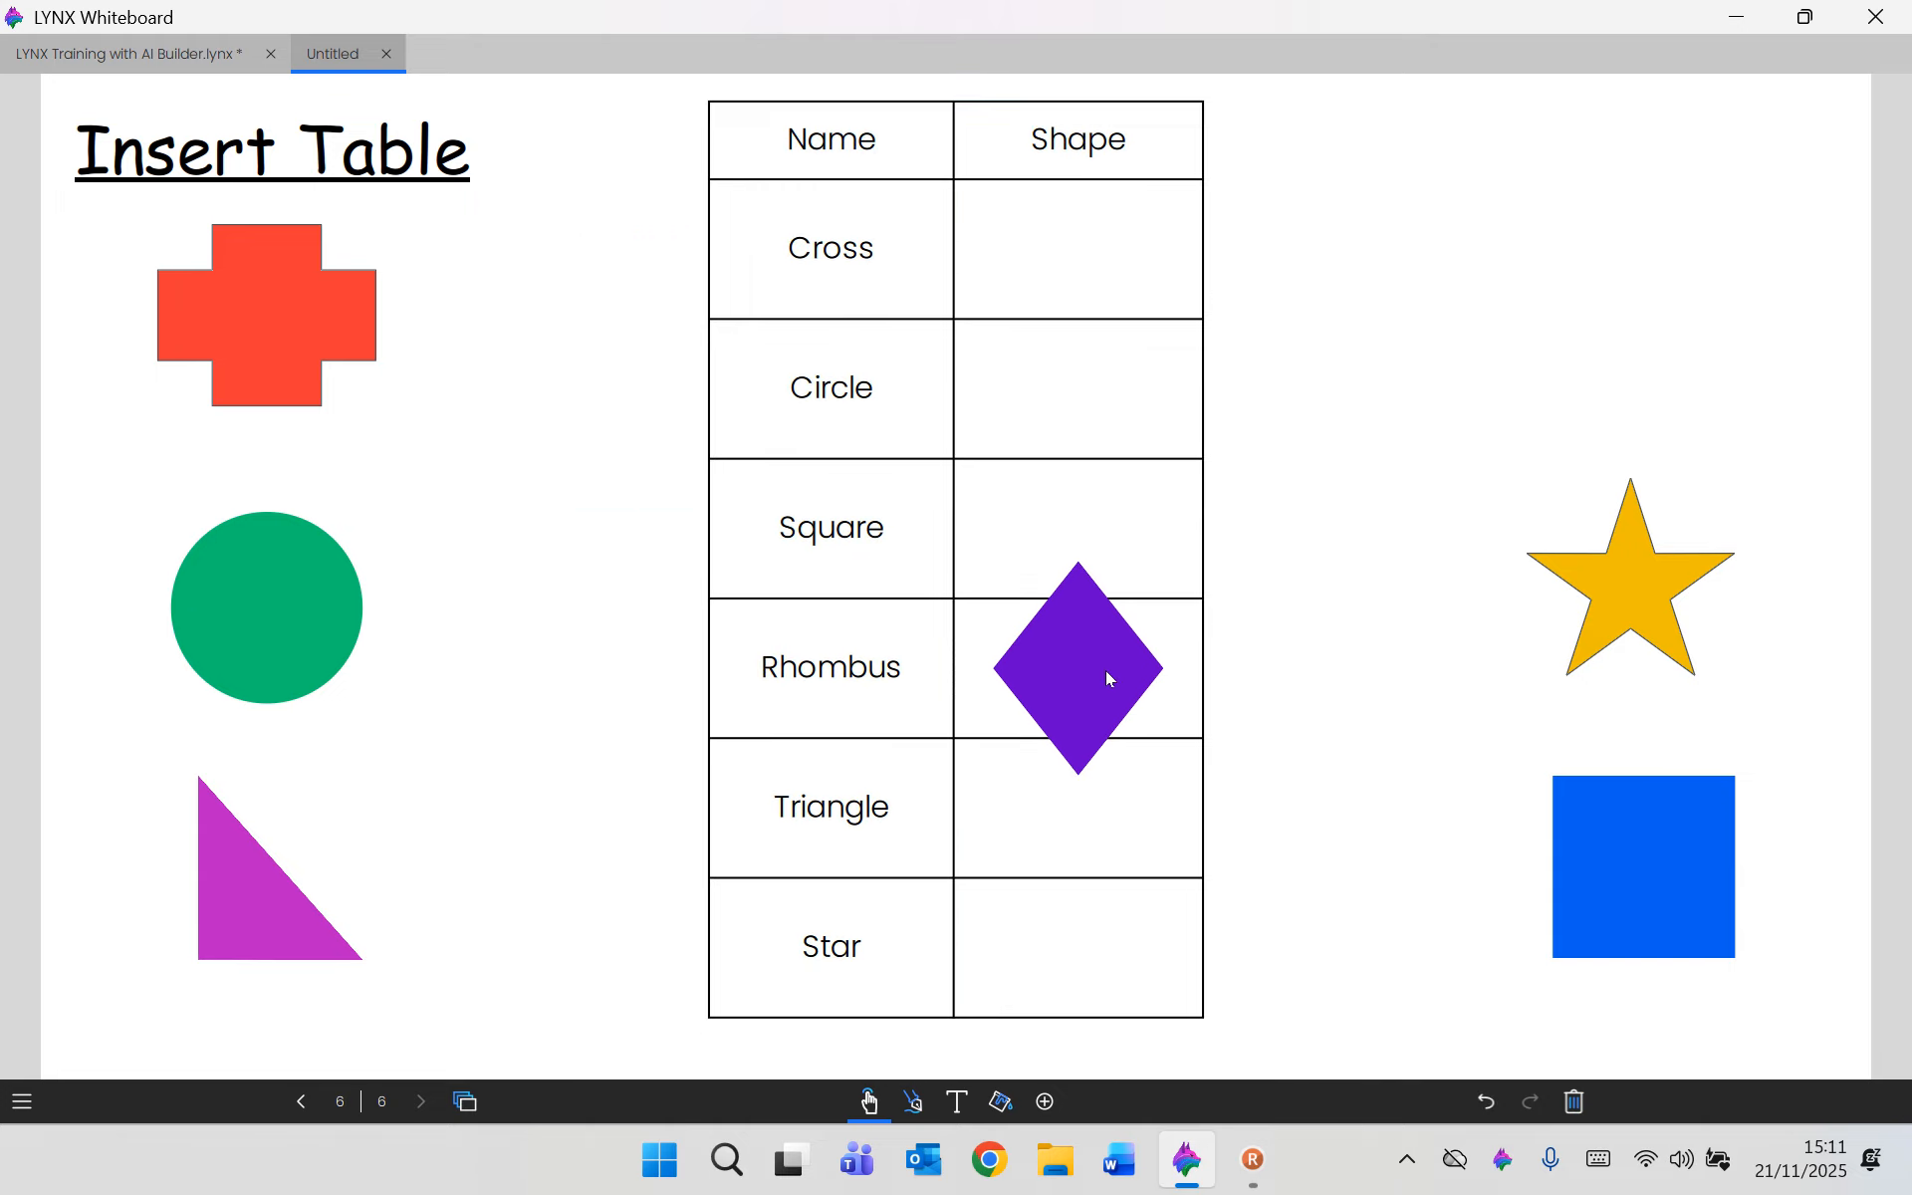
pyautogui.moveTo(1589, 875); pyautogui.dragTo(1024, 511)
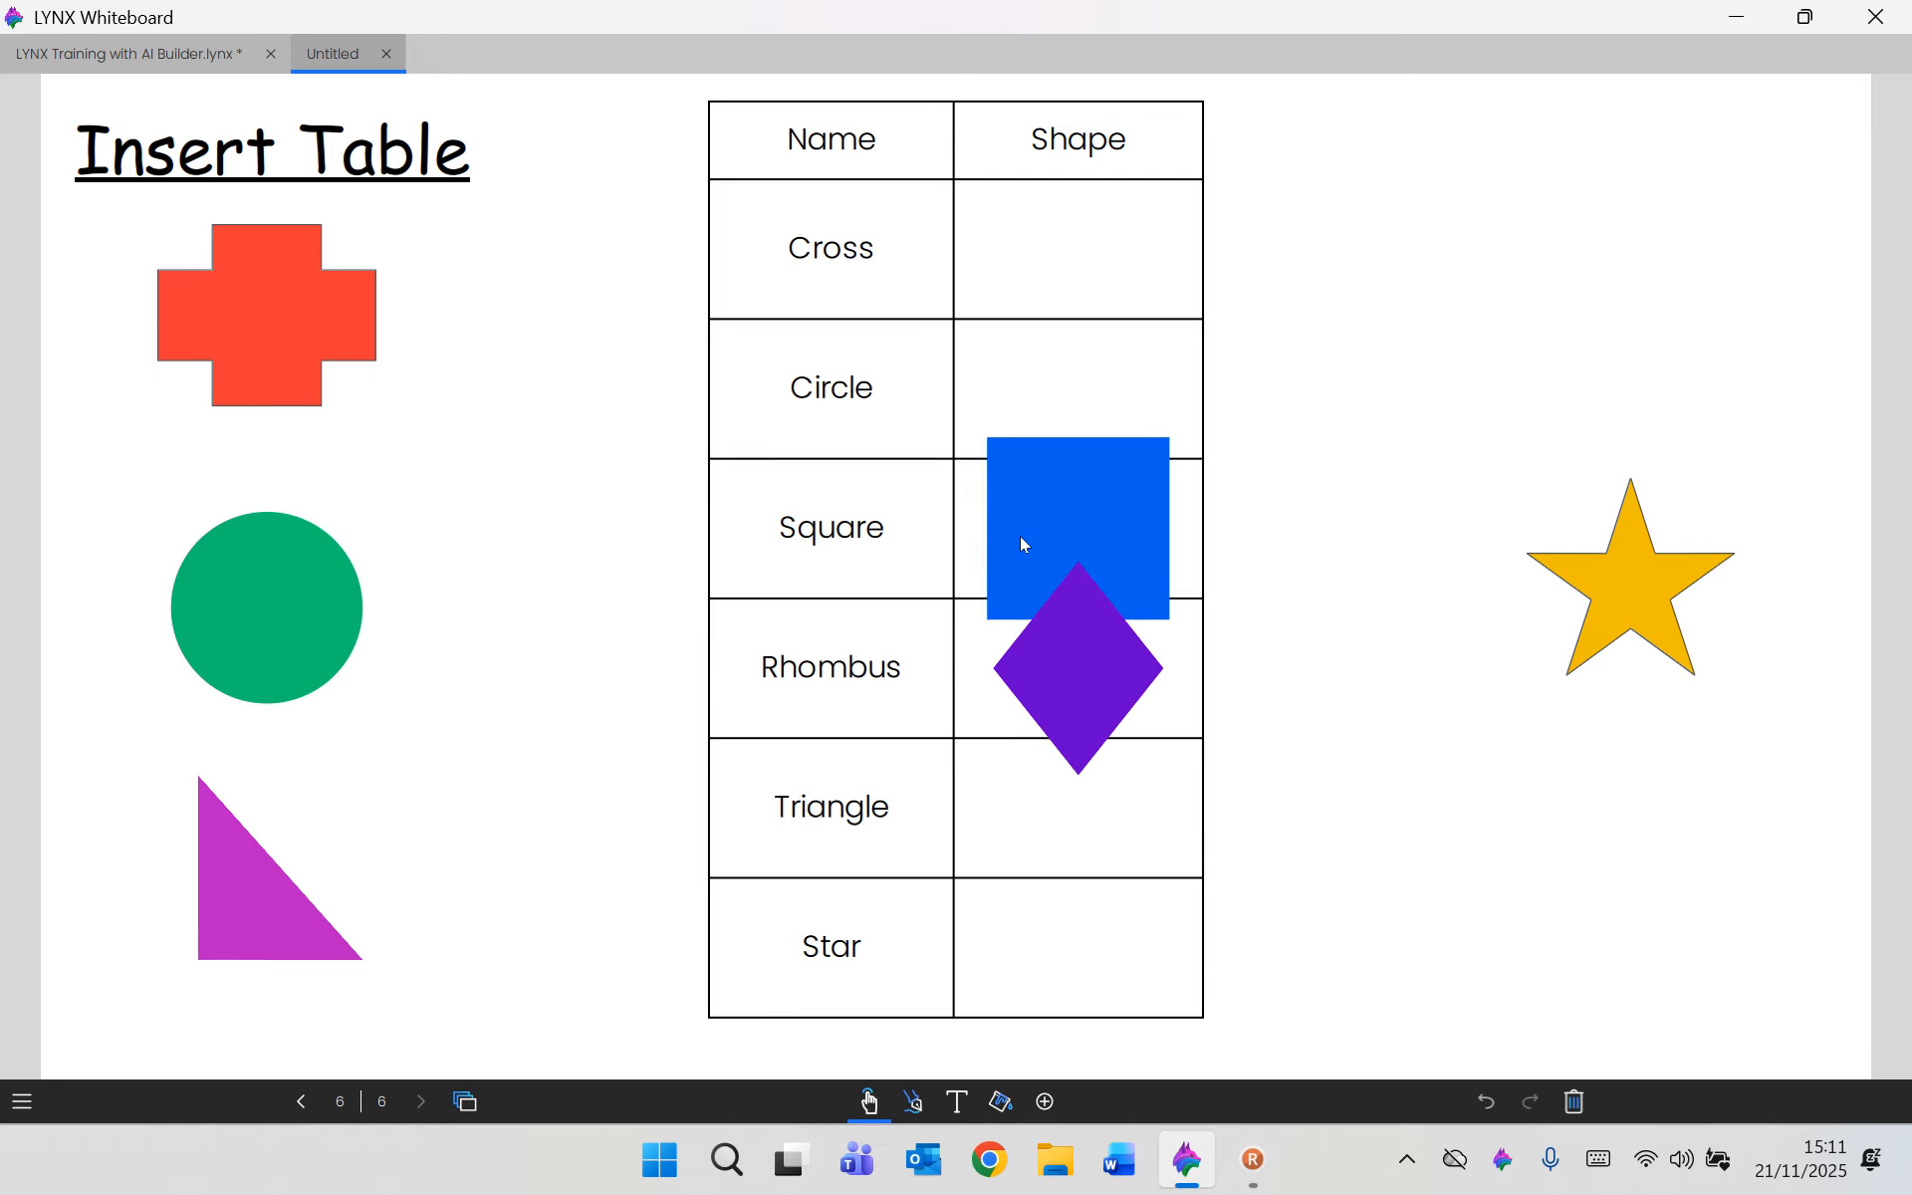
pyautogui.moveTo(1115, 832)
pyautogui.mouseDown()
pyautogui.moveTo(1004, 797)
pyautogui.moveTo(1080, 847)
pyautogui.mouseUp()
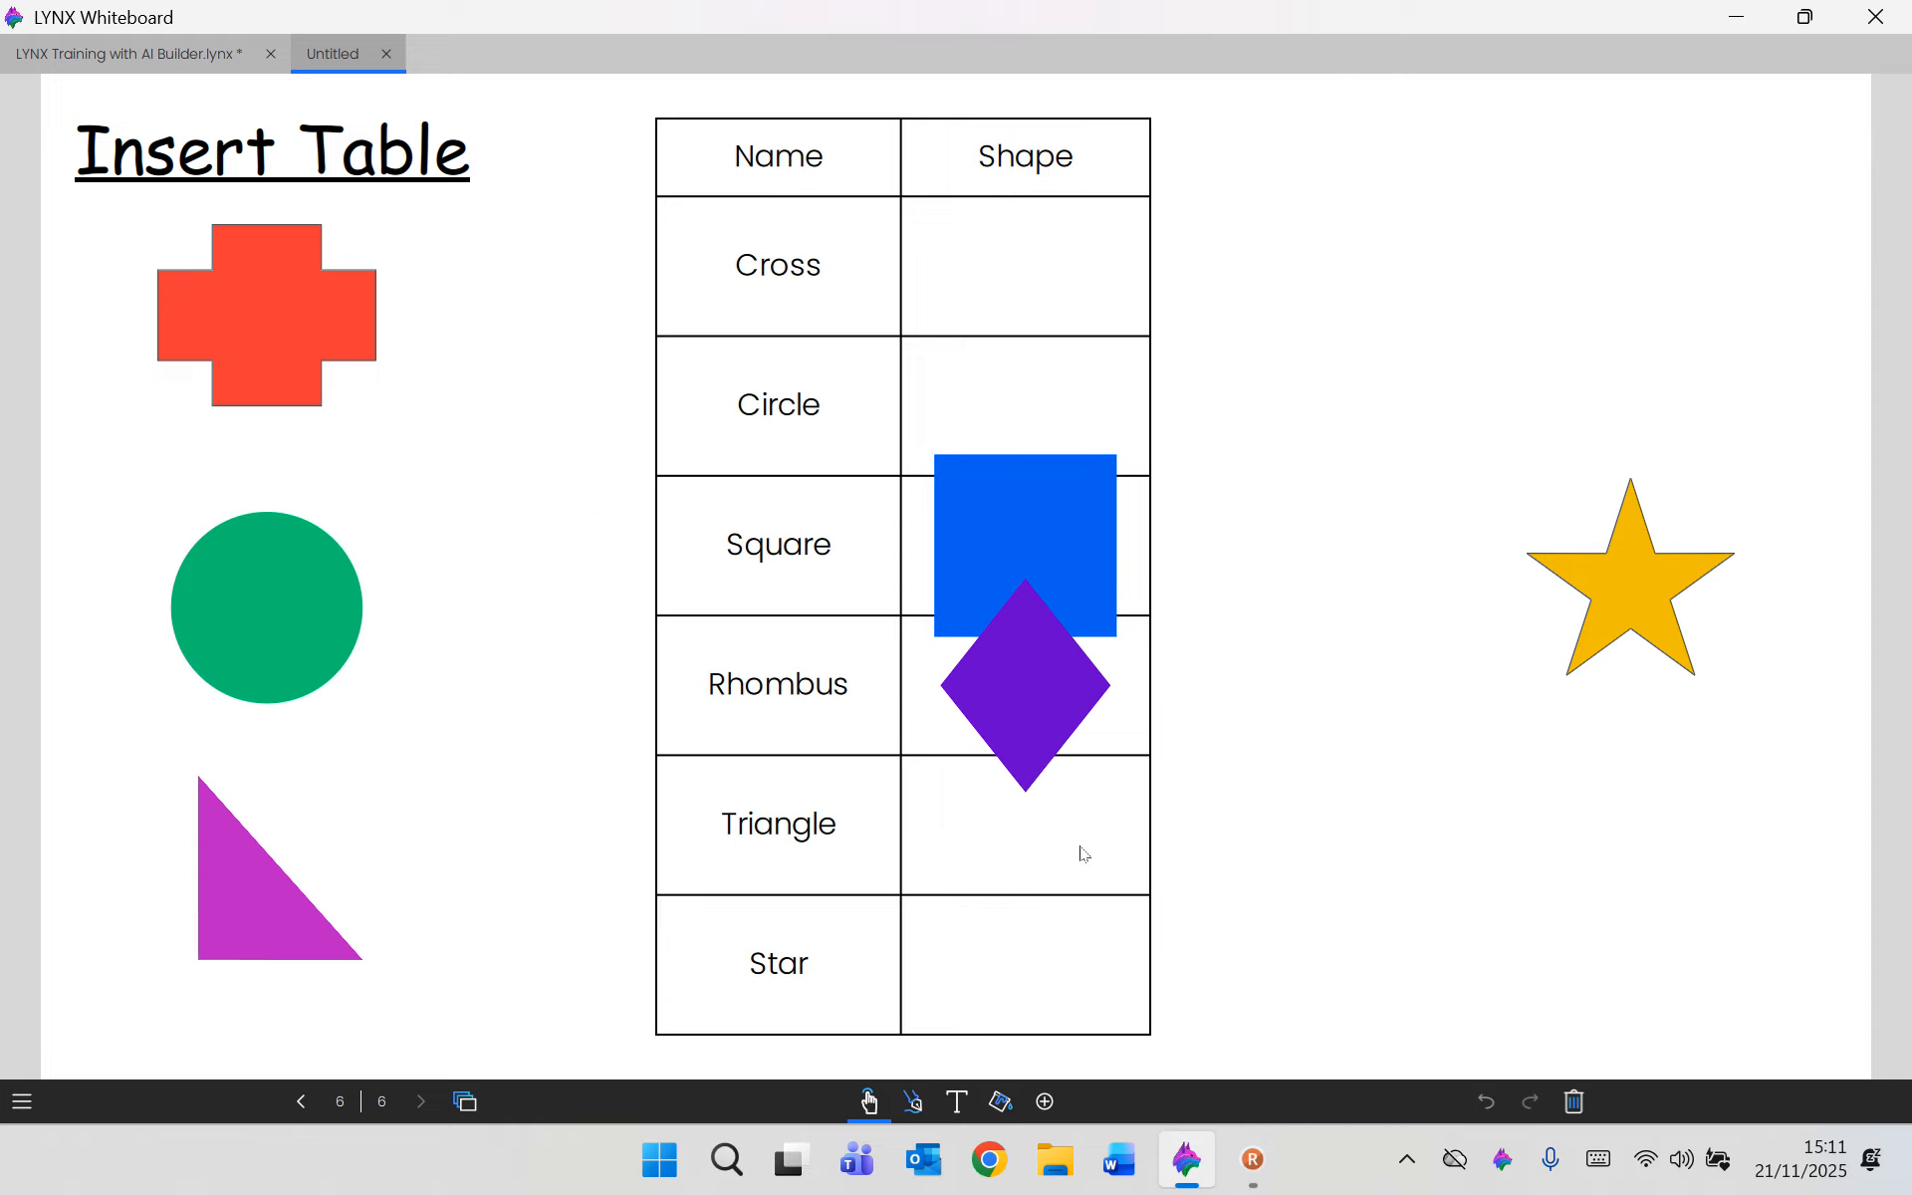
# Shrink the blue square and the purple rhombus in the table to fit inside their cells.
pyautogui.click(1037, 562)
pyautogui.click(1038, 562)
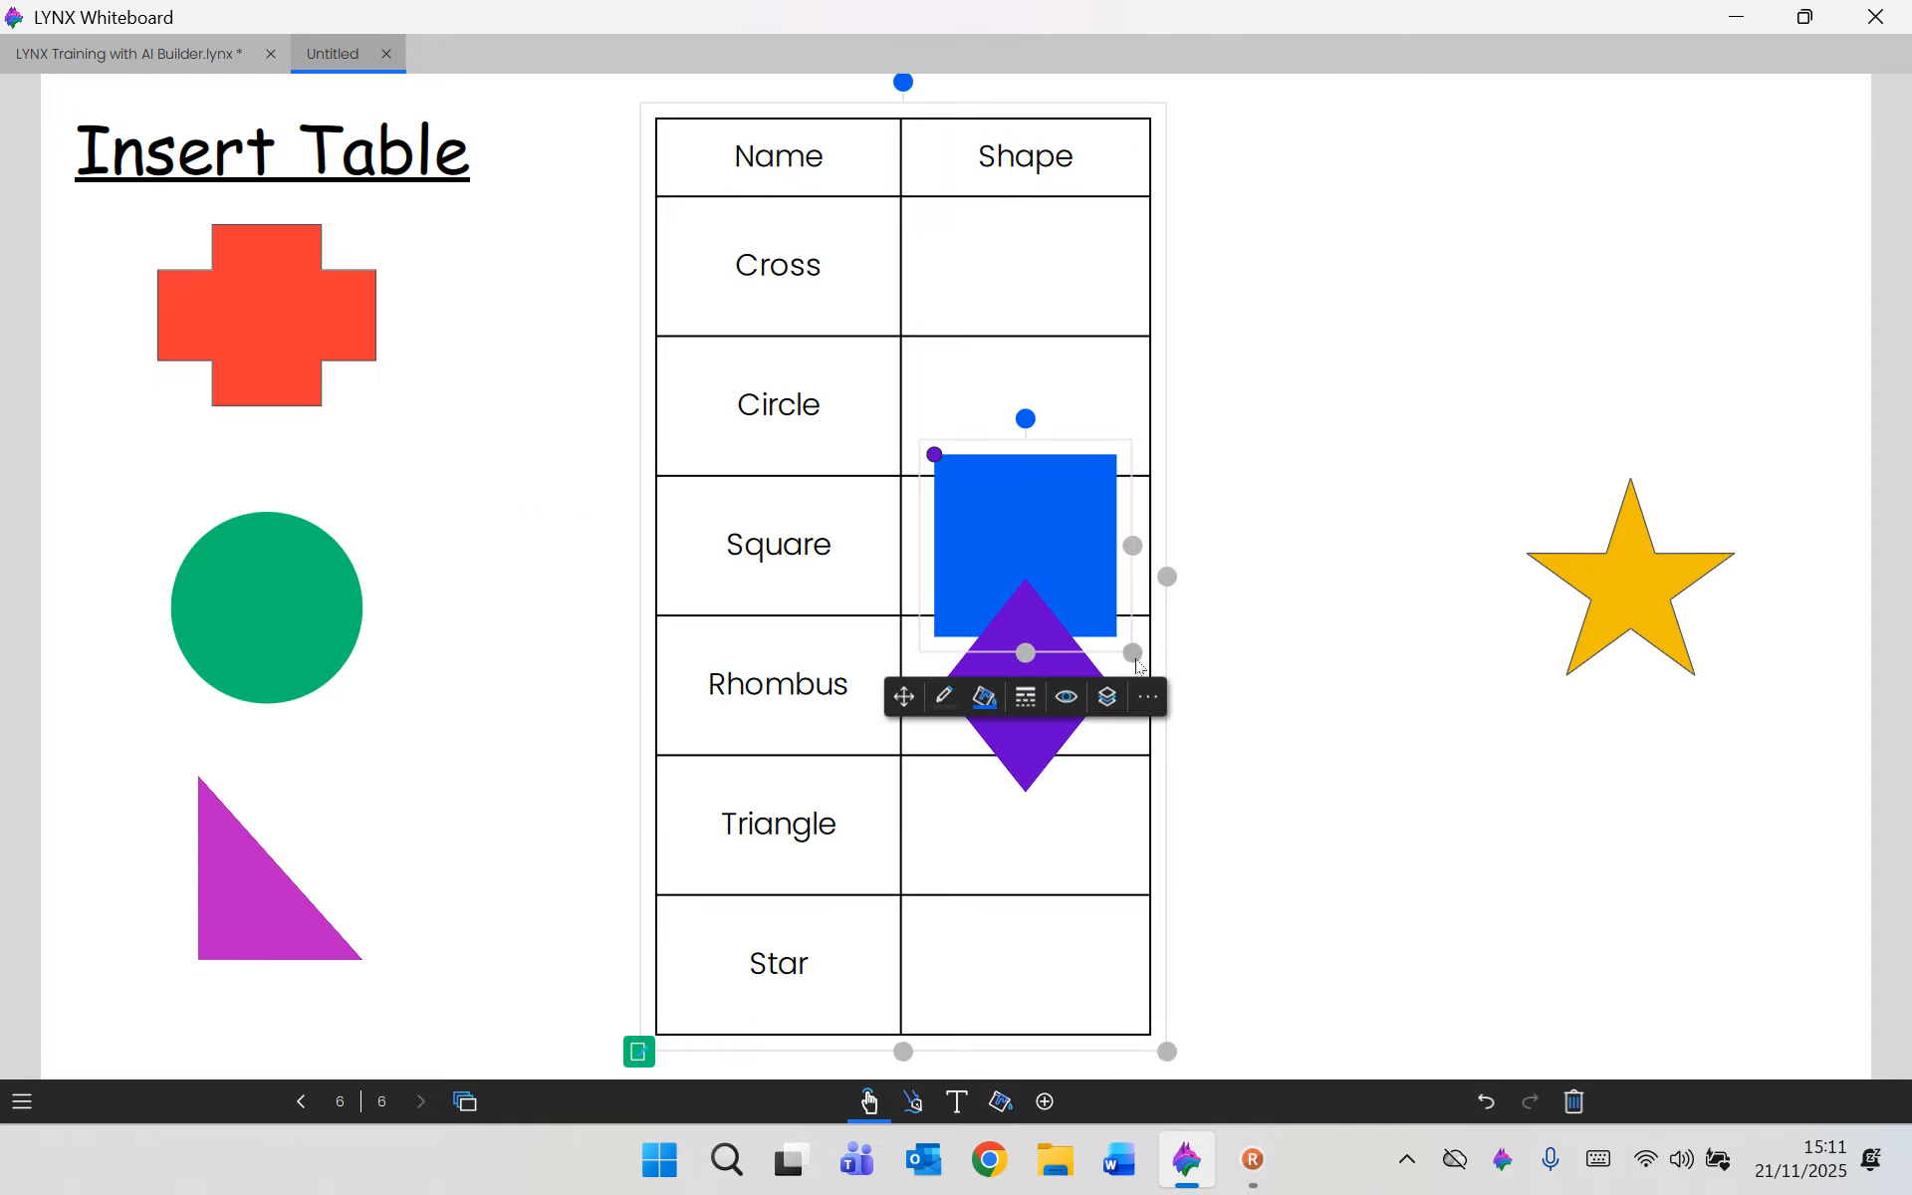
pyautogui.moveTo(1131, 654); pyautogui.dragTo(1101, 622)
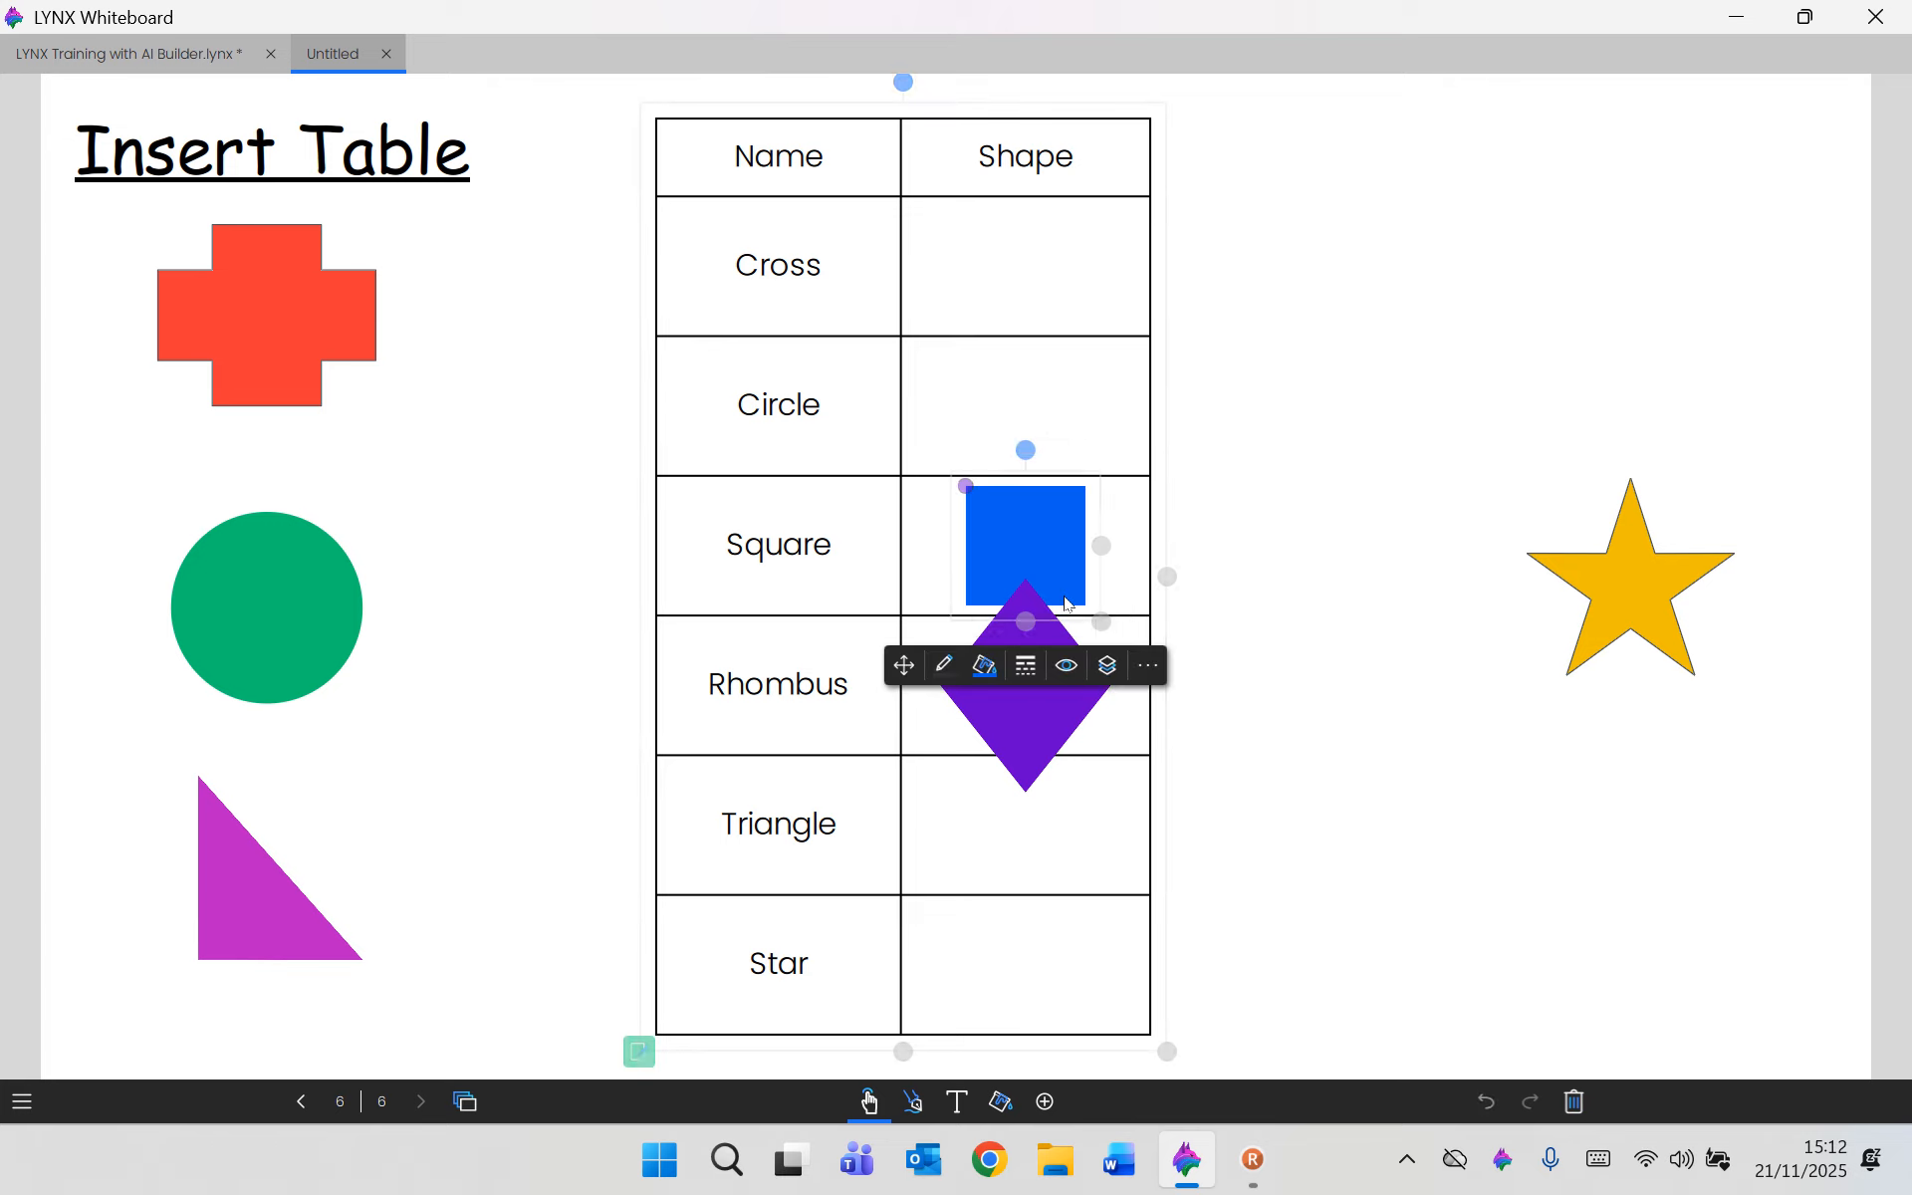
pyautogui.click(1051, 725)
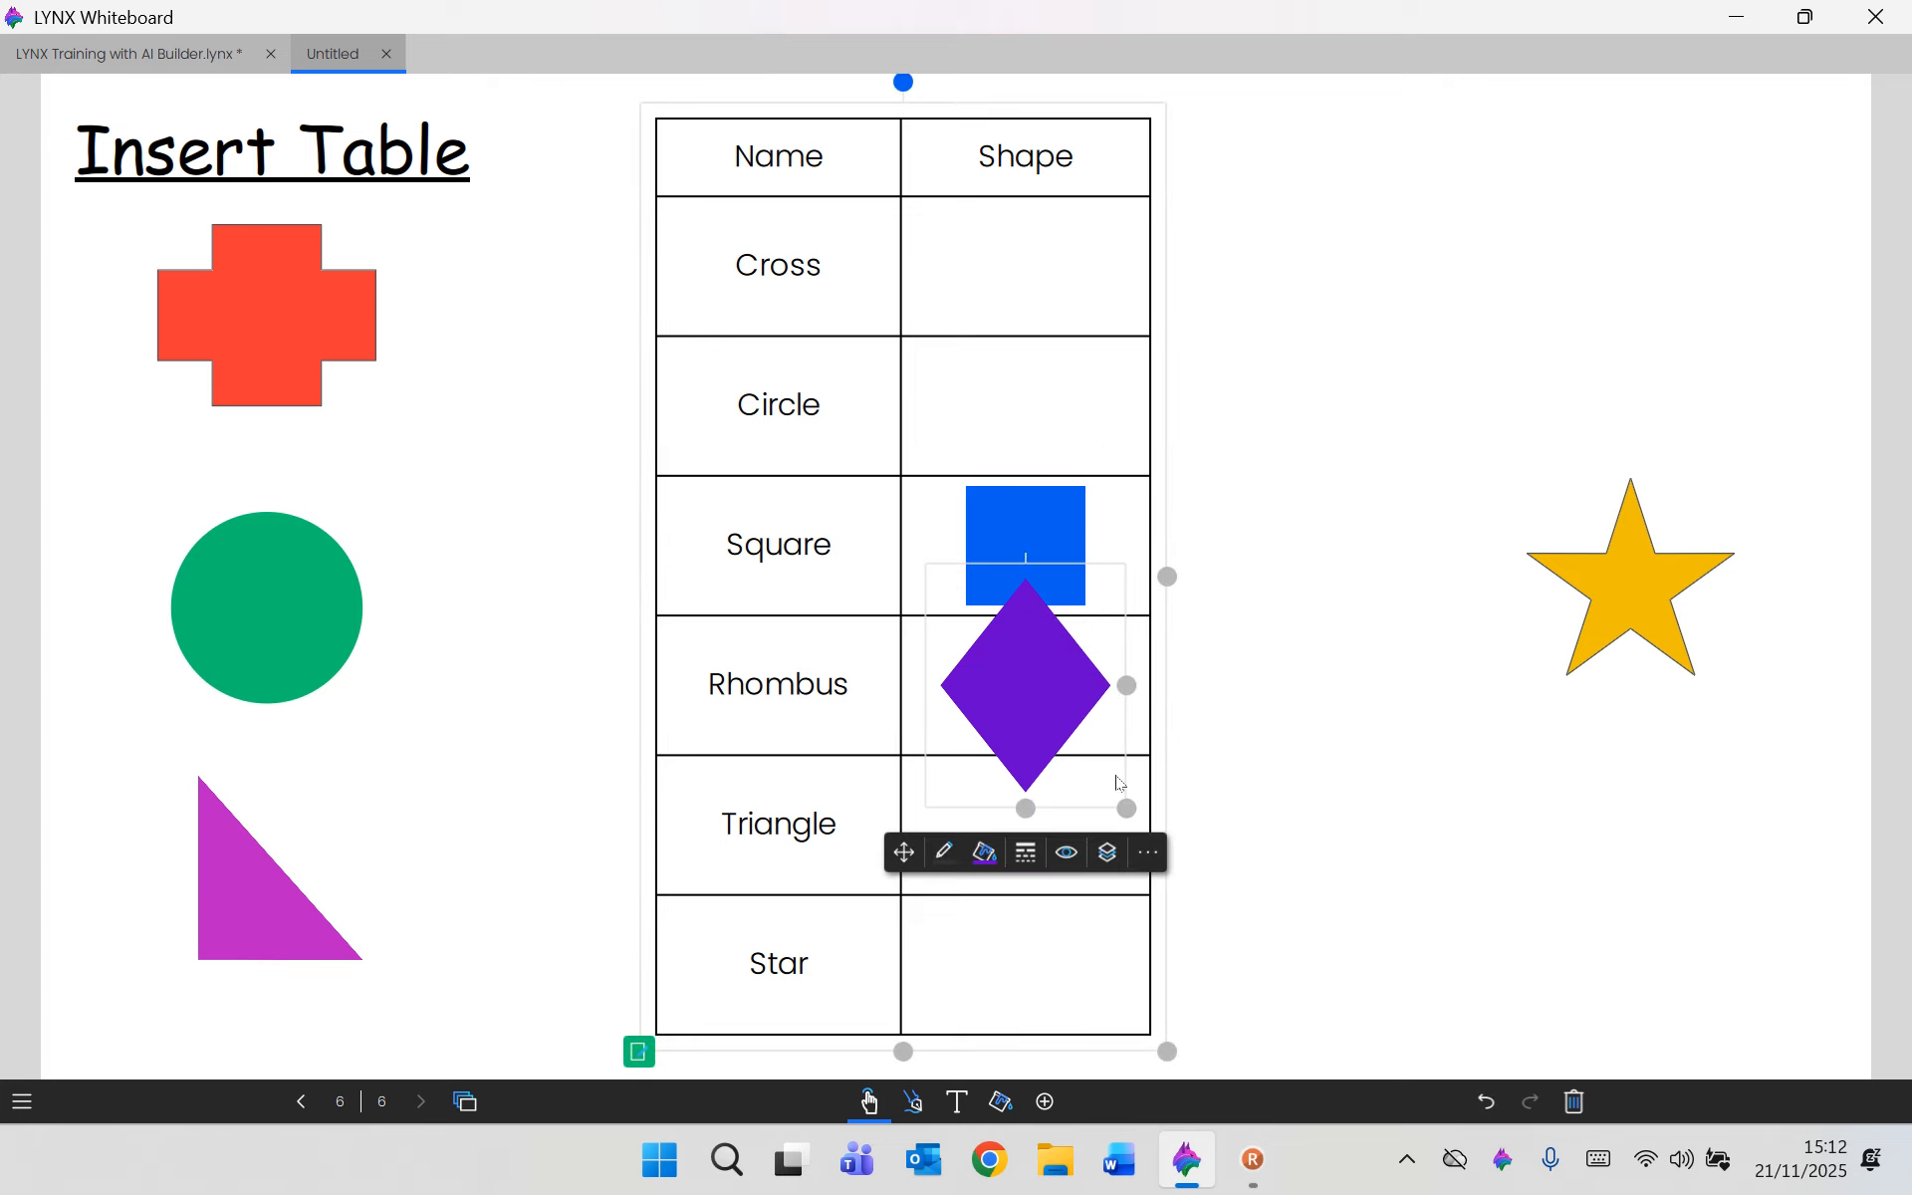
pyautogui.moveTo(1126, 808); pyautogui.dragTo(1075, 733)
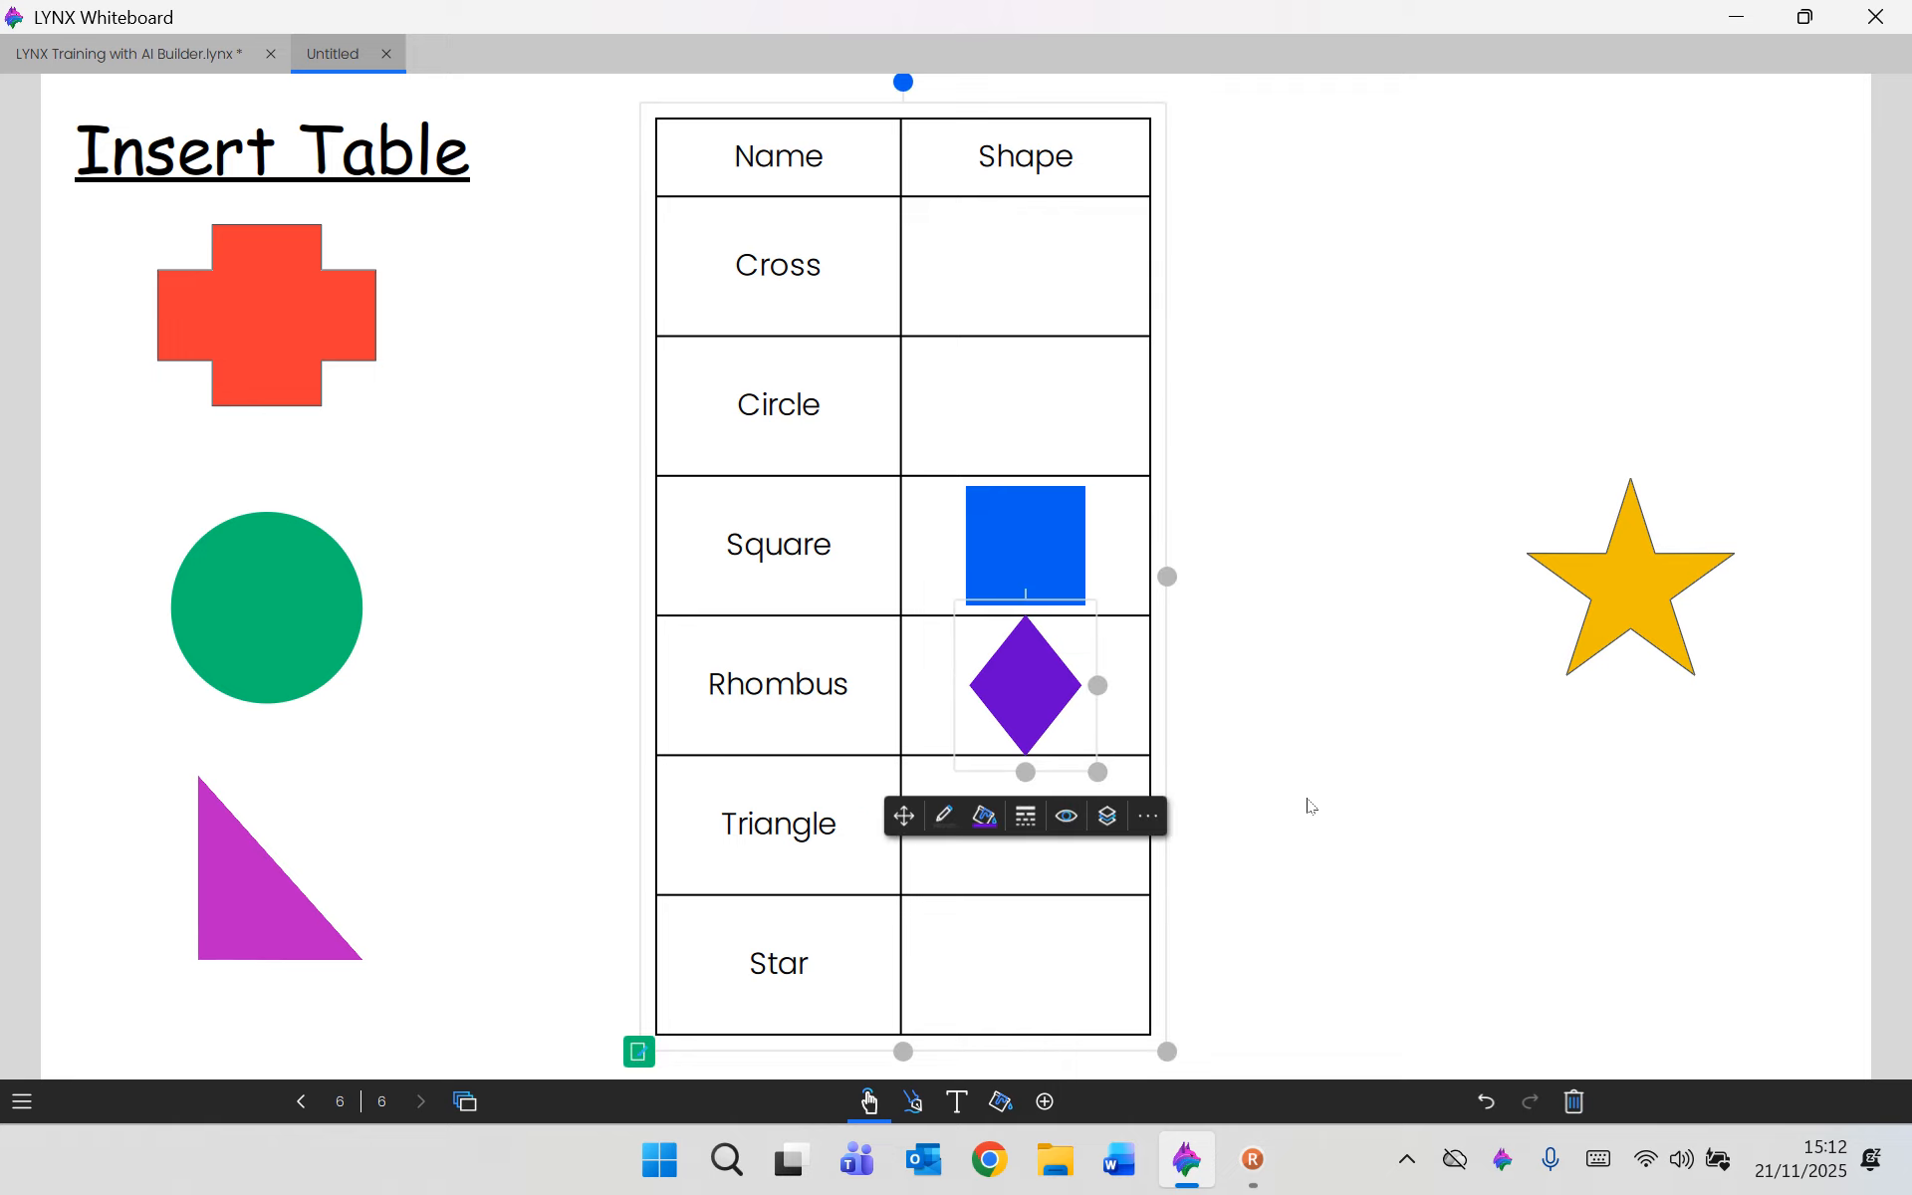
# Shrink the yellow star to cell size and place it in the Star row's Shape cell.
pyautogui.click(1622, 582)
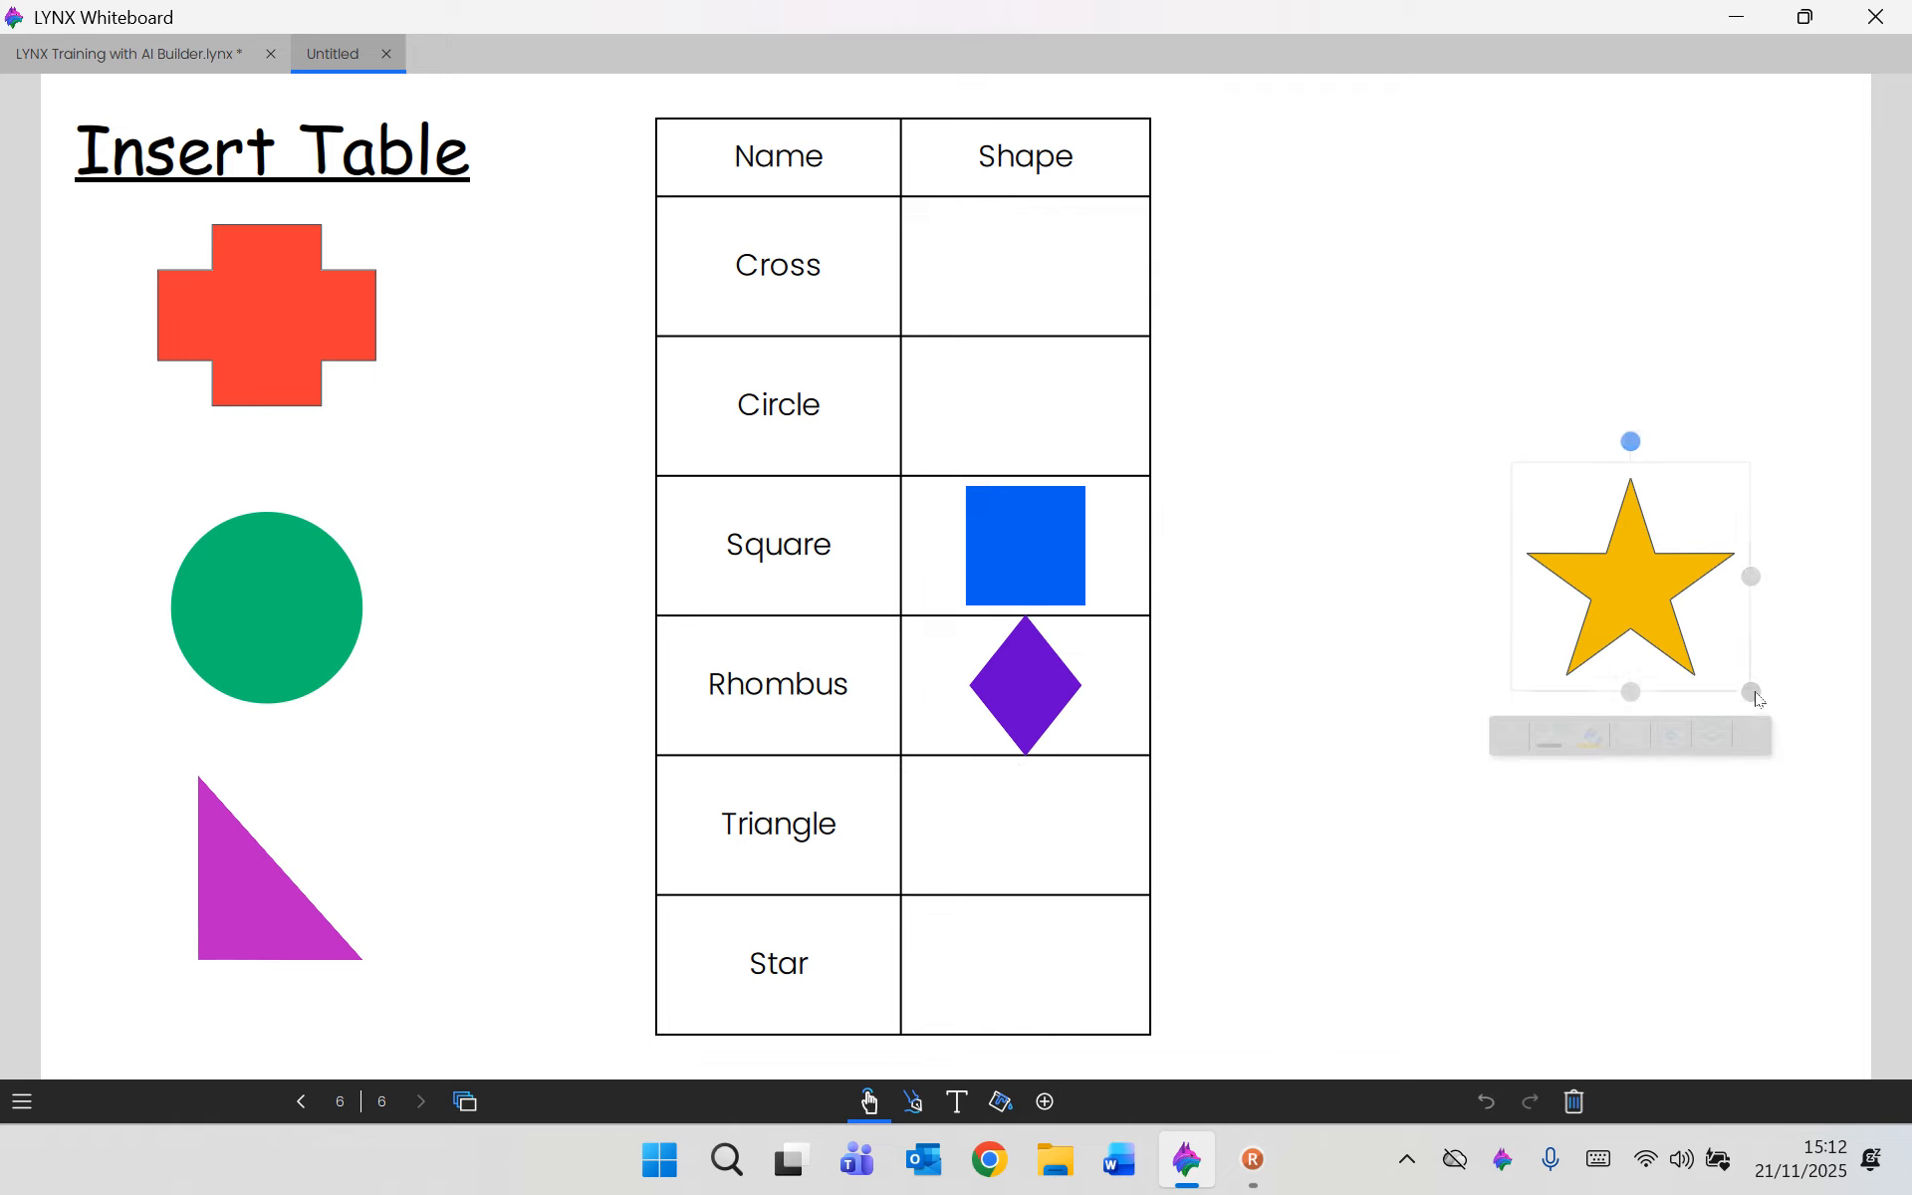
pyautogui.moveTo(1756, 697); pyautogui.dragTo(1676, 621)
pyautogui.moveTo(1608, 533); pyautogui.dragTo(1033, 947)
pyautogui.click(1462, 744)
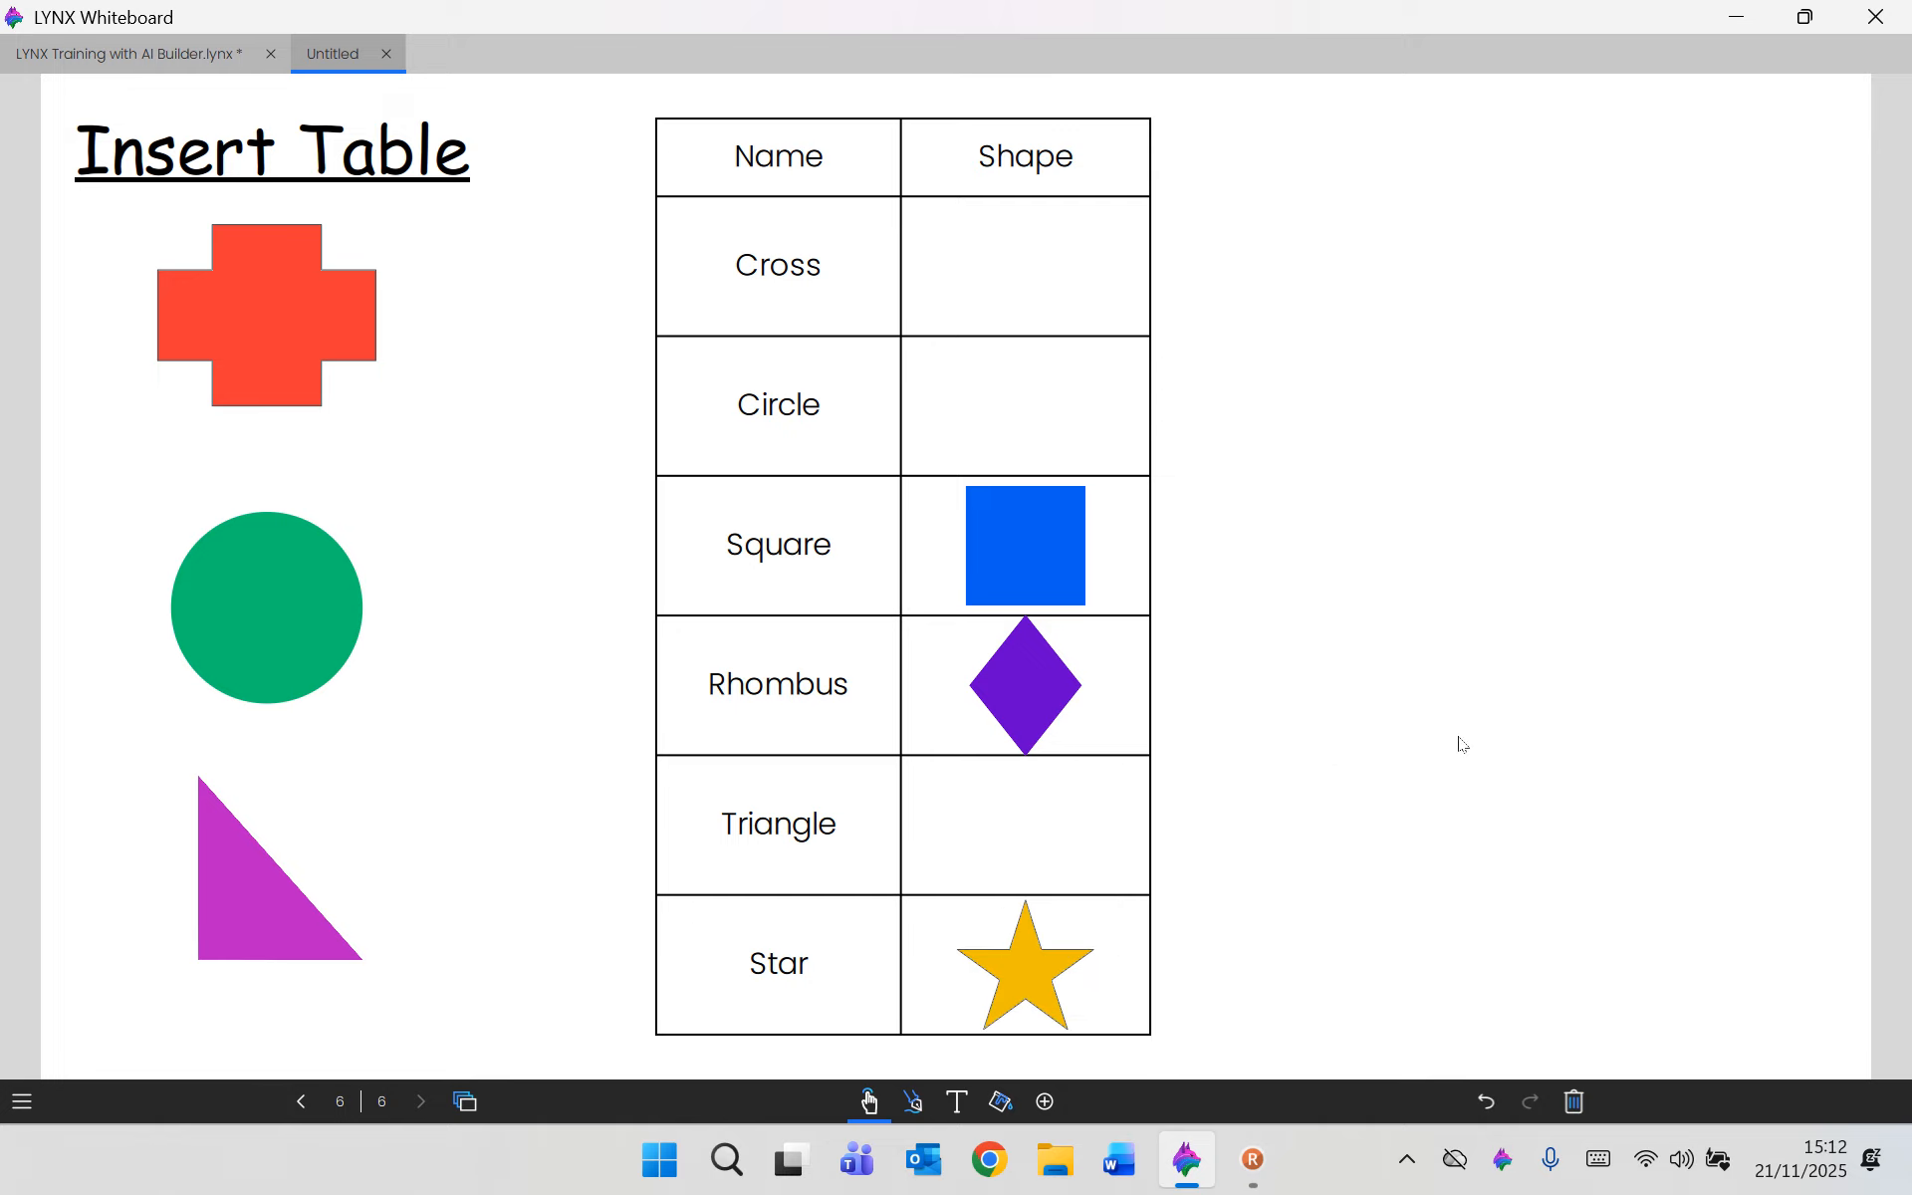
# Shift the table with its shapes slightly, and move the purple rhombus out of its cell into the empty area beside the table.
pyautogui.moveTo(955, 805); pyautogui.dragTo(998, 810)
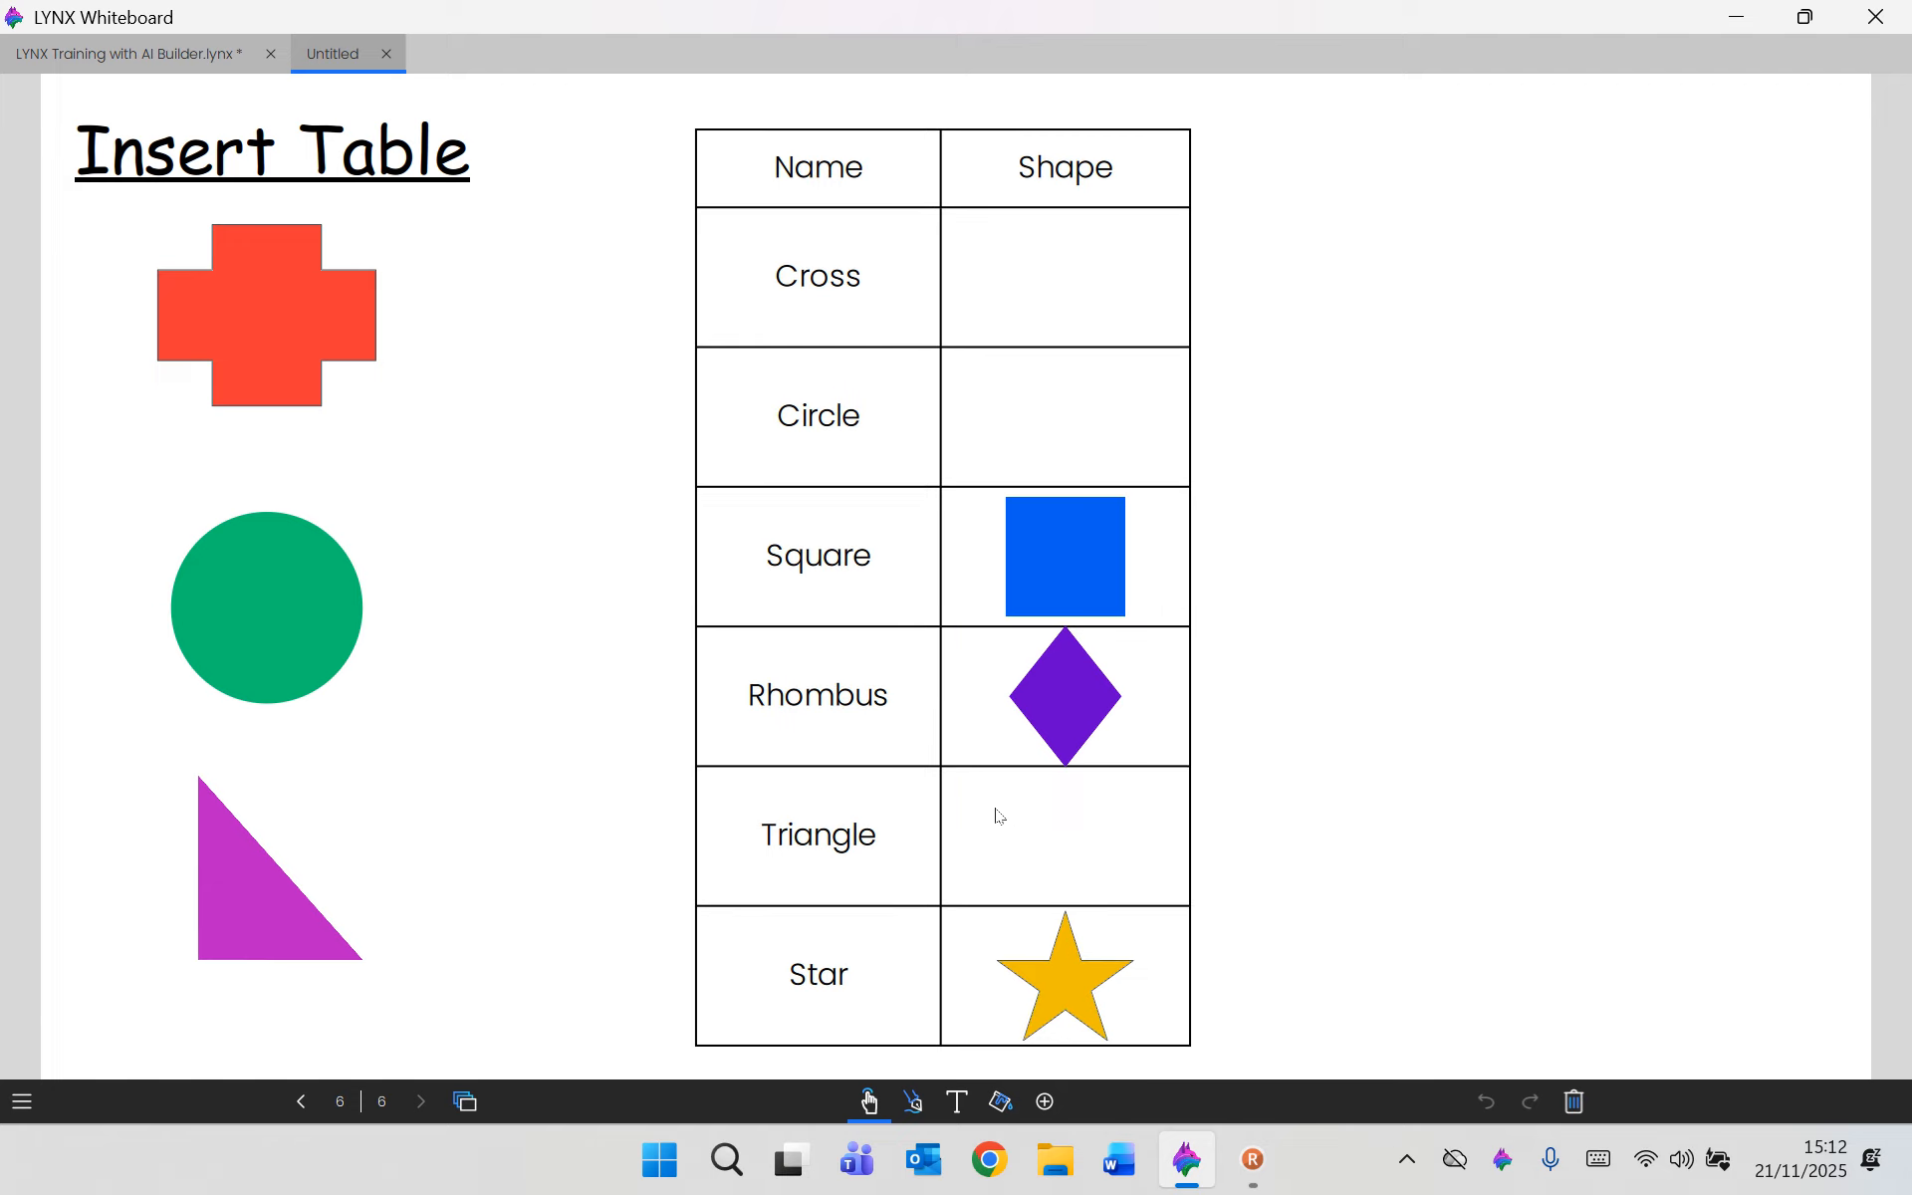
pyautogui.click(1052, 677)
pyautogui.click(1062, 685)
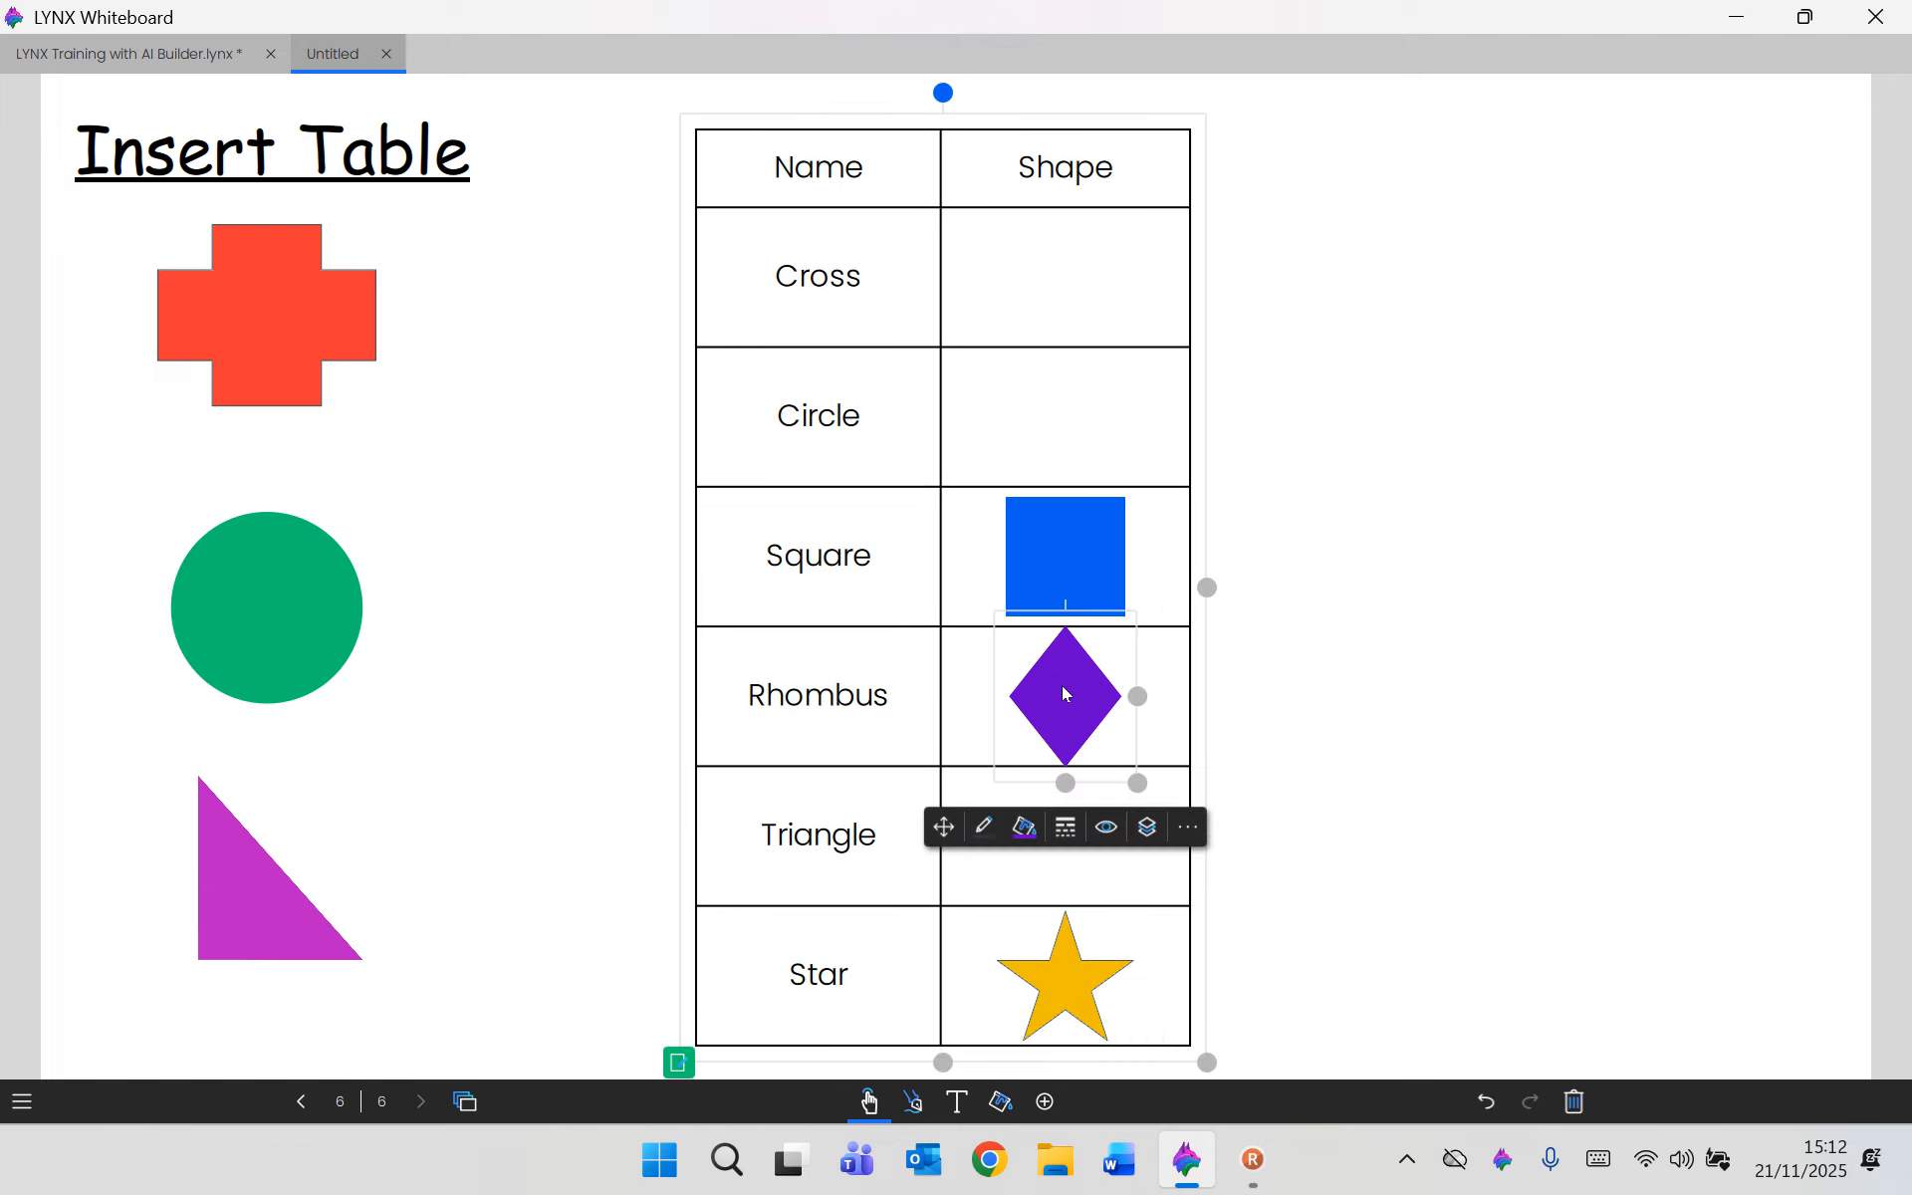
pyautogui.moveTo(1063, 685); pyautogui.dragTo(1527, 264)
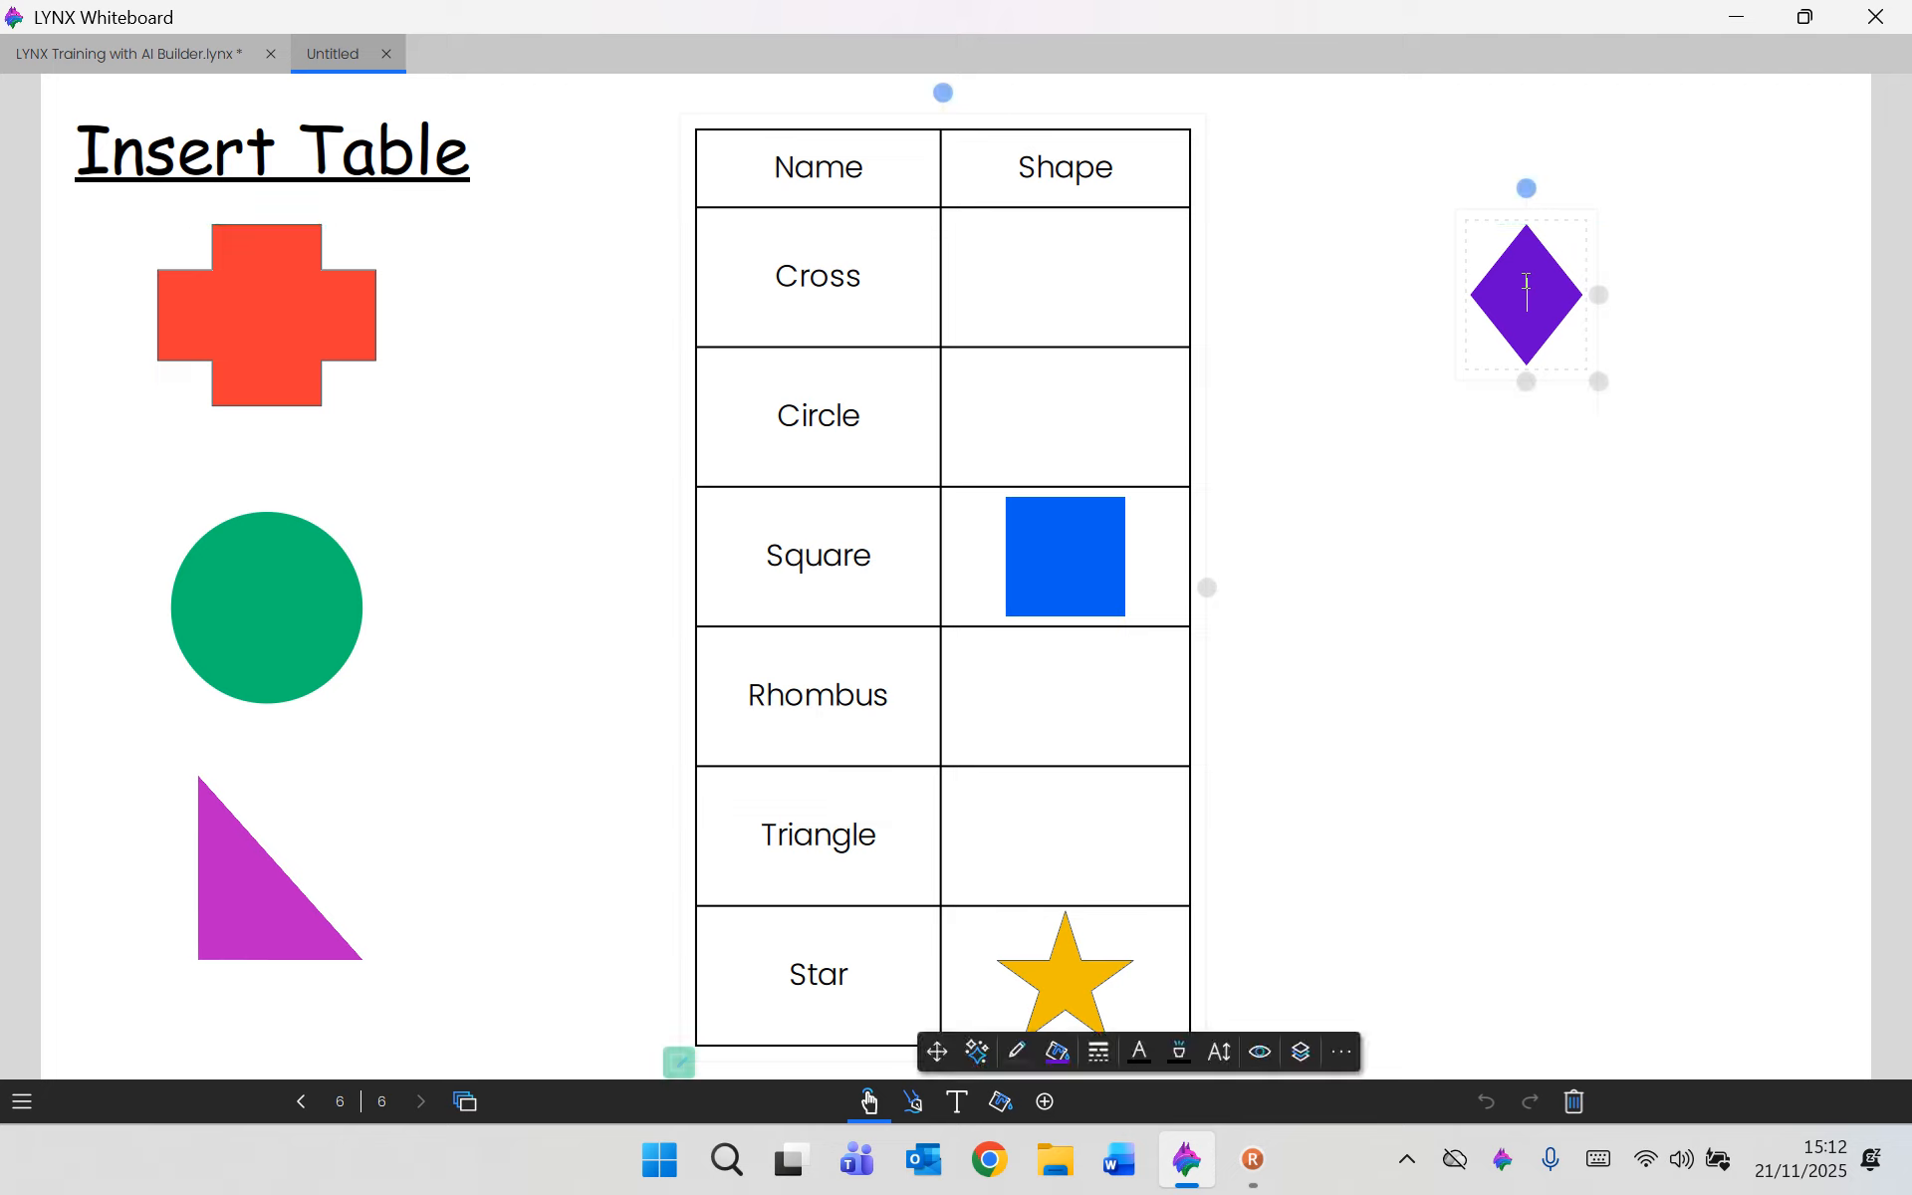
# Move the whole table, with the blue square and yellow star in it, closer to the loose shapes.
pyautogui.click(832, 702)
pyautogui.moveTo(828, 701)
pyautogui.mouseDown()
pyautogui.moveTo(680, 731)
pyautogui.moveTo(559, 661)
pyautogui.moveTo(528, 728)
pyautogui.moveTo(839, 697)
pyautogui.moveTo(468, 727)
pyautogui.moveTo(816, 702)
pyautogui.mouseUp()
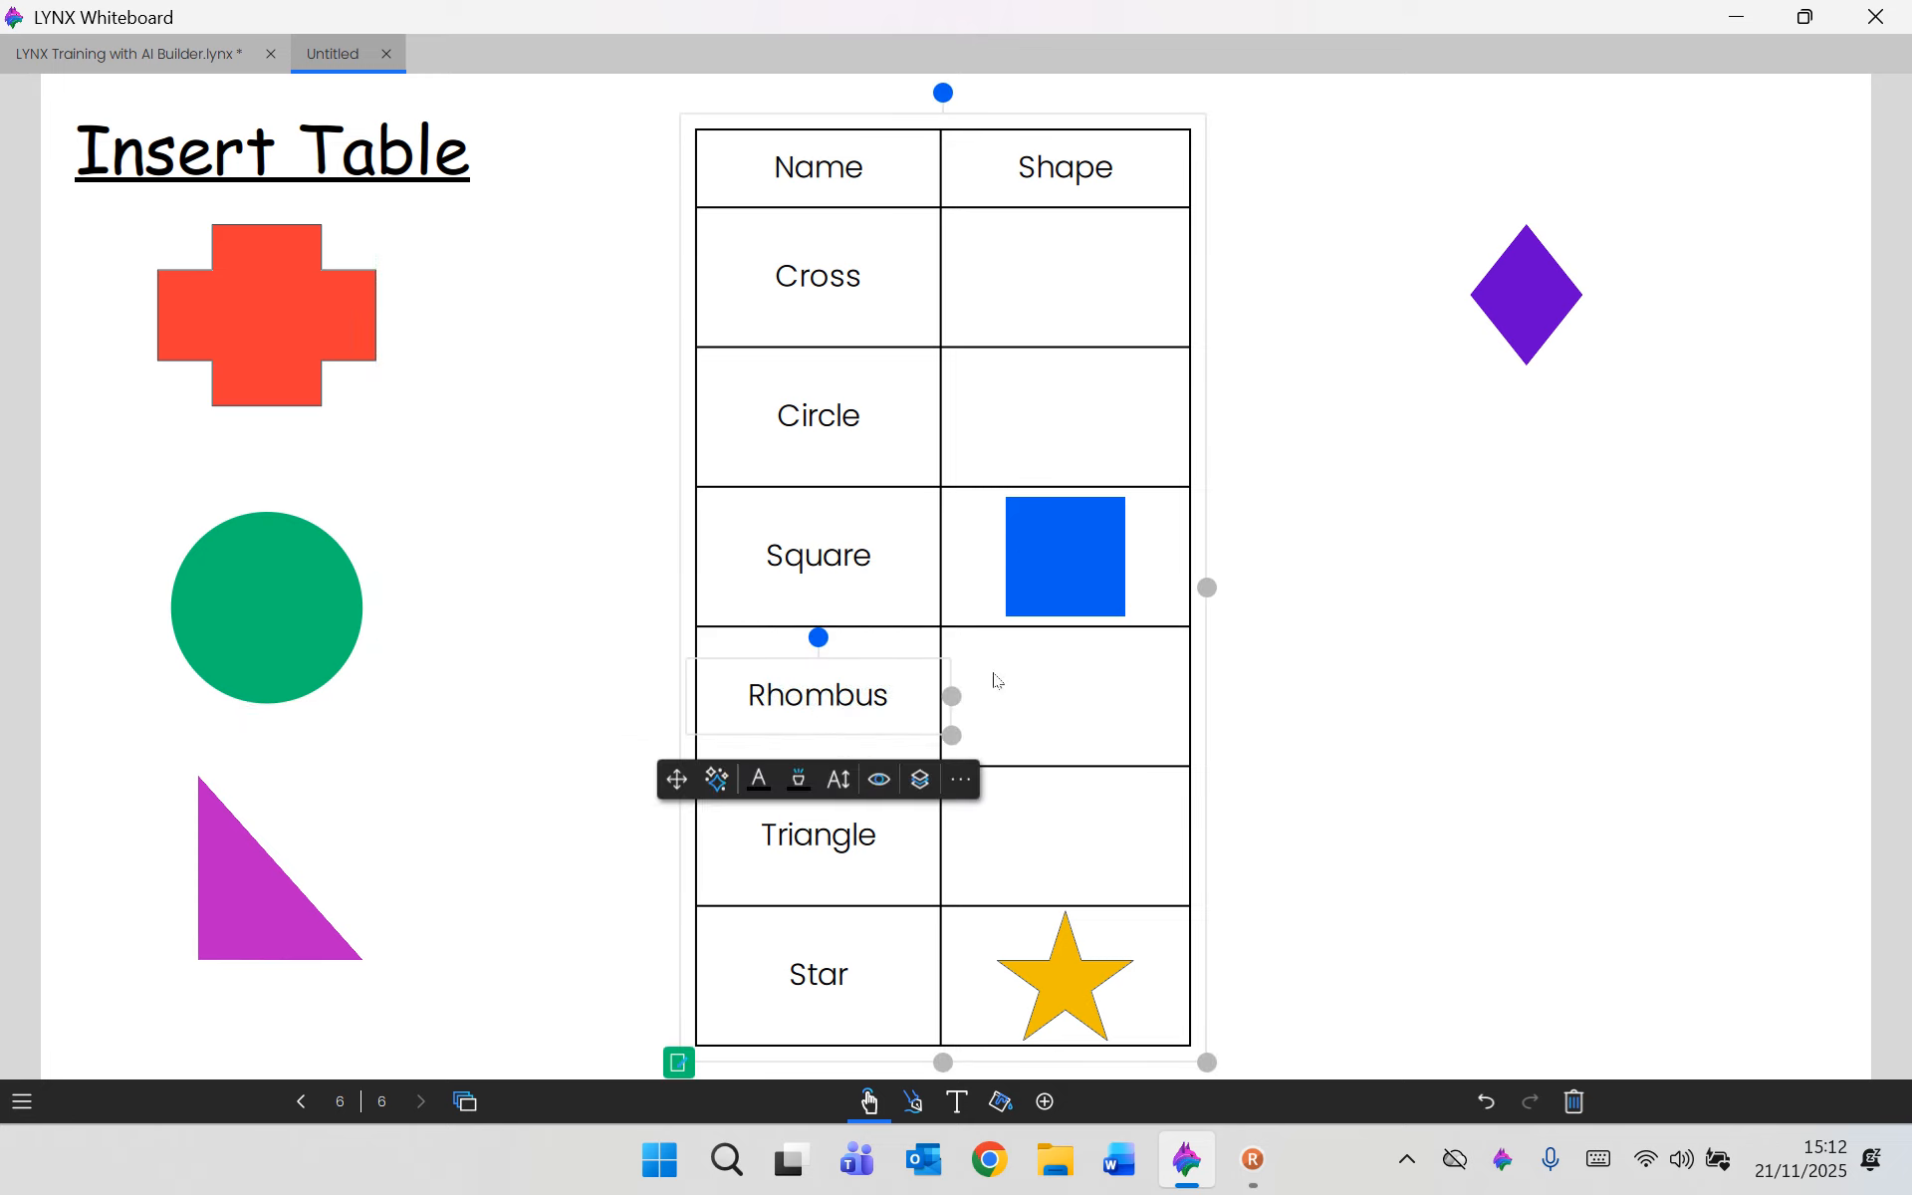
pyautogui.click(1400, 632)
pyautogui.moveTo(852, 748); pyautogui.dragTo(670, 724)
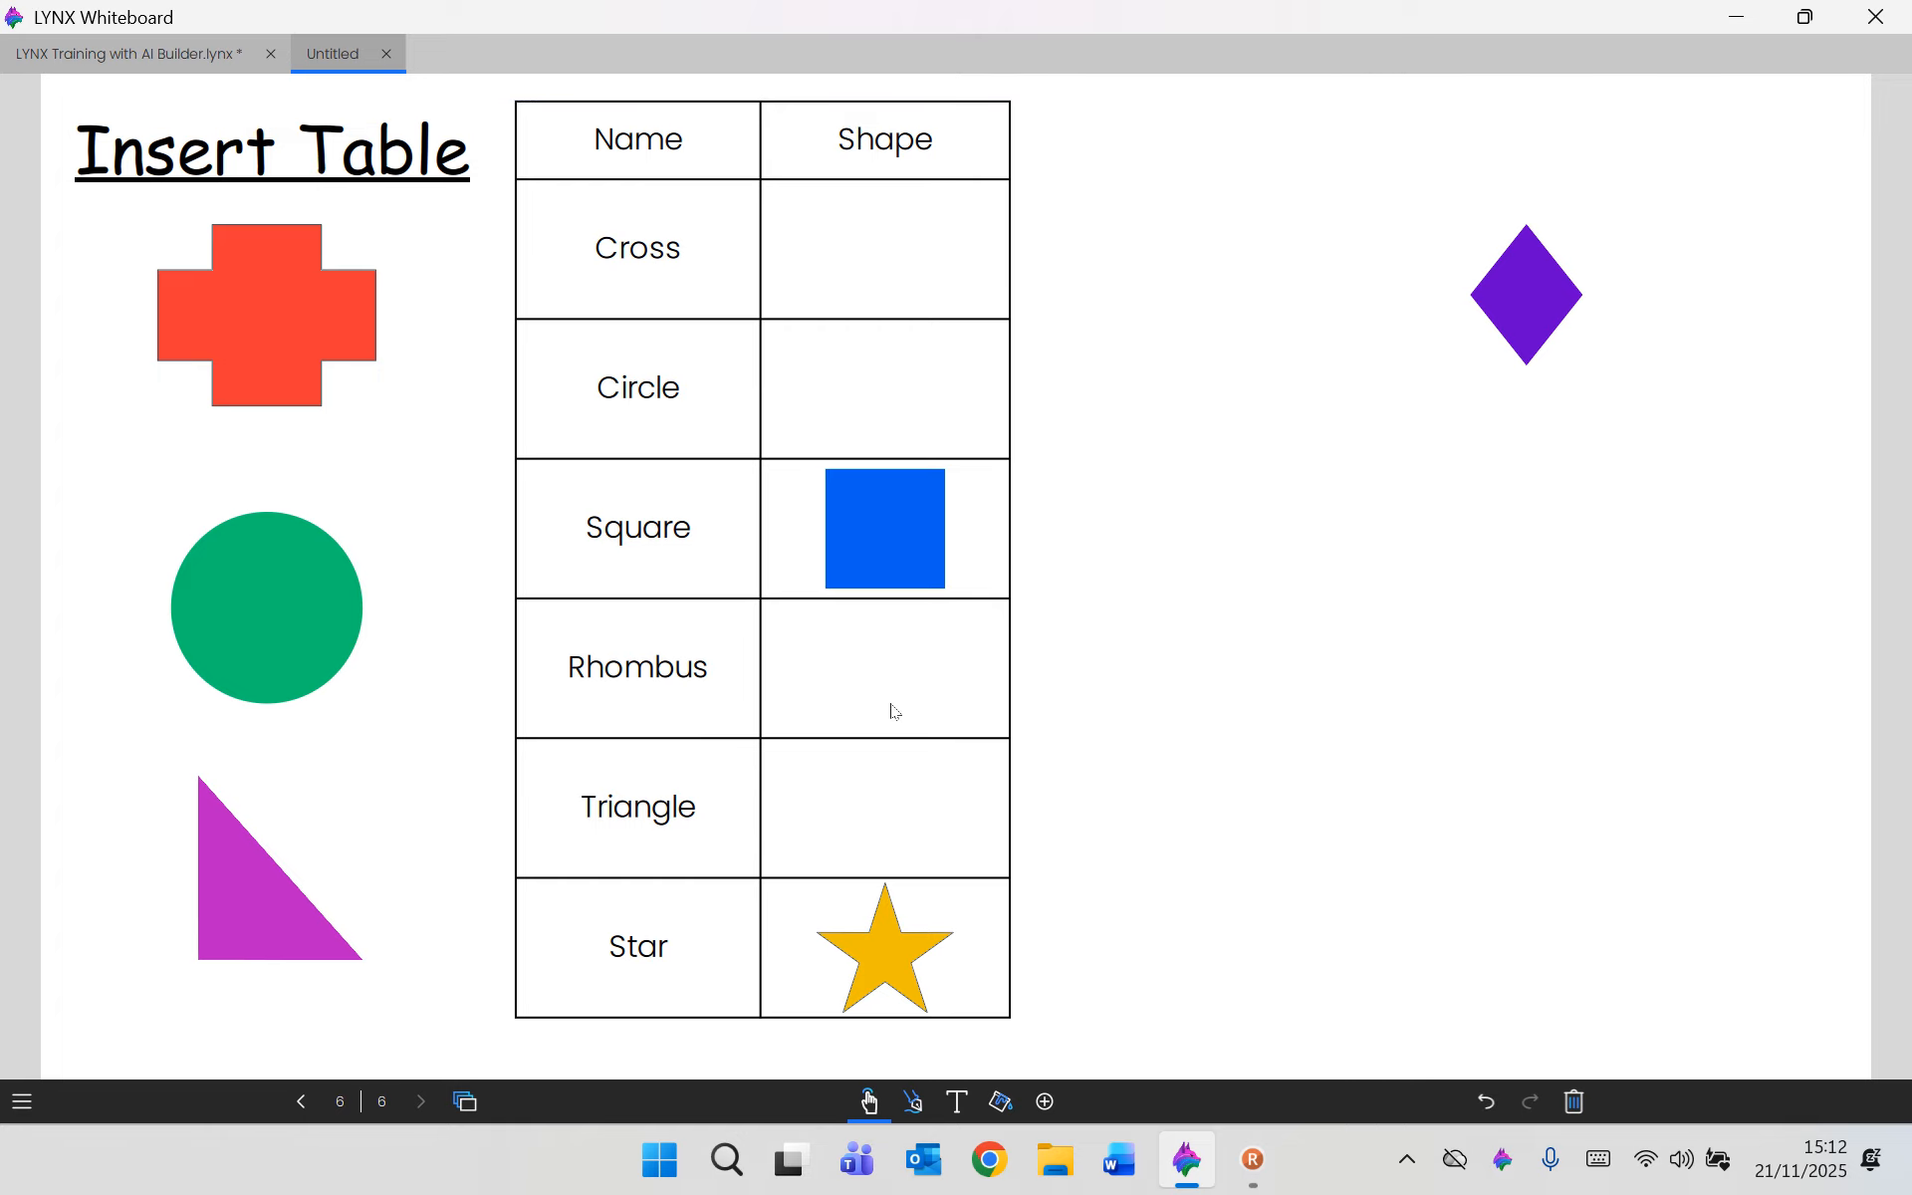
# Make the red cross, green circle and magenta triangle editable while presenting.
pyautogui.moveTo(105, 325); pyautogui.dragTo(430, 905)
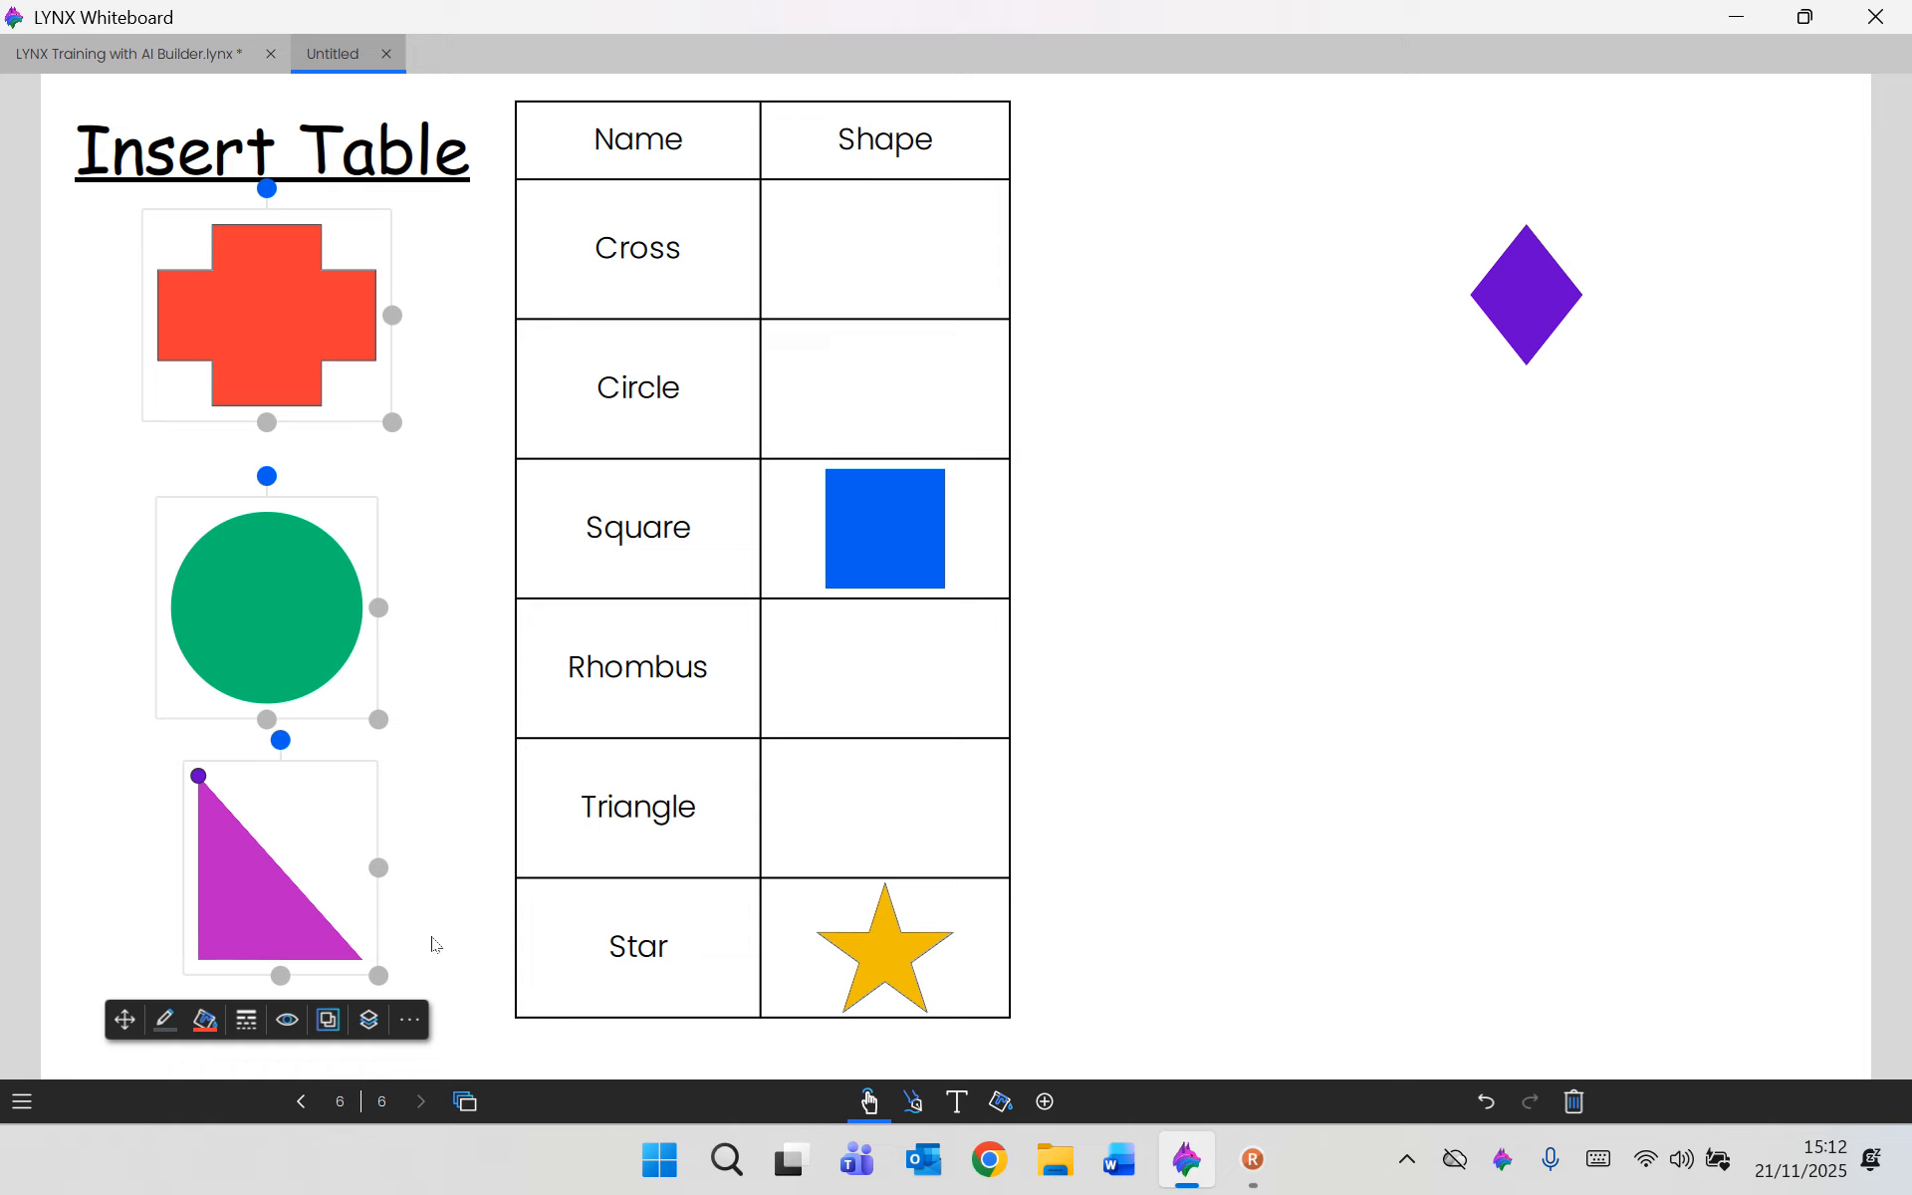
pyautogui.click(412, 1024)
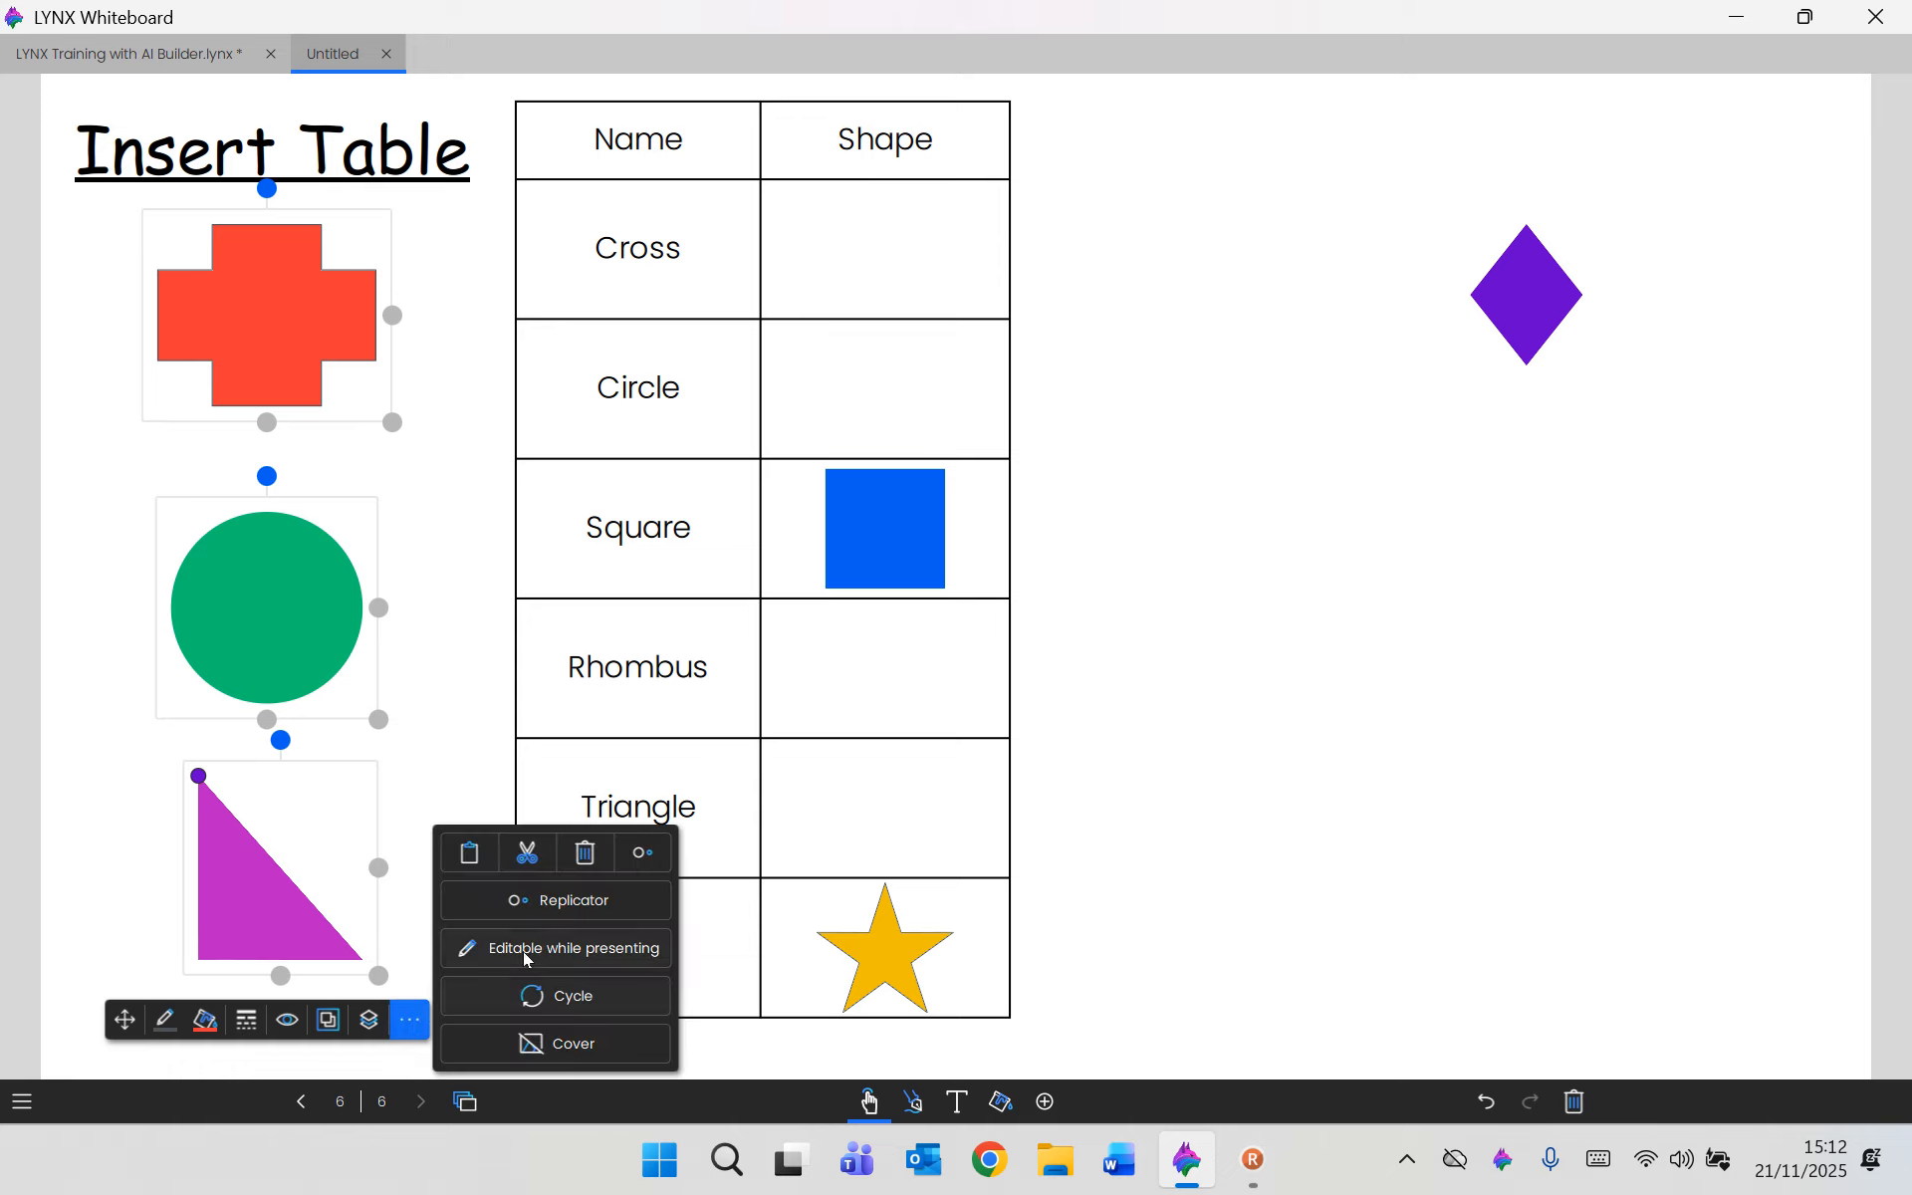
pyautogui.click(565, 952)
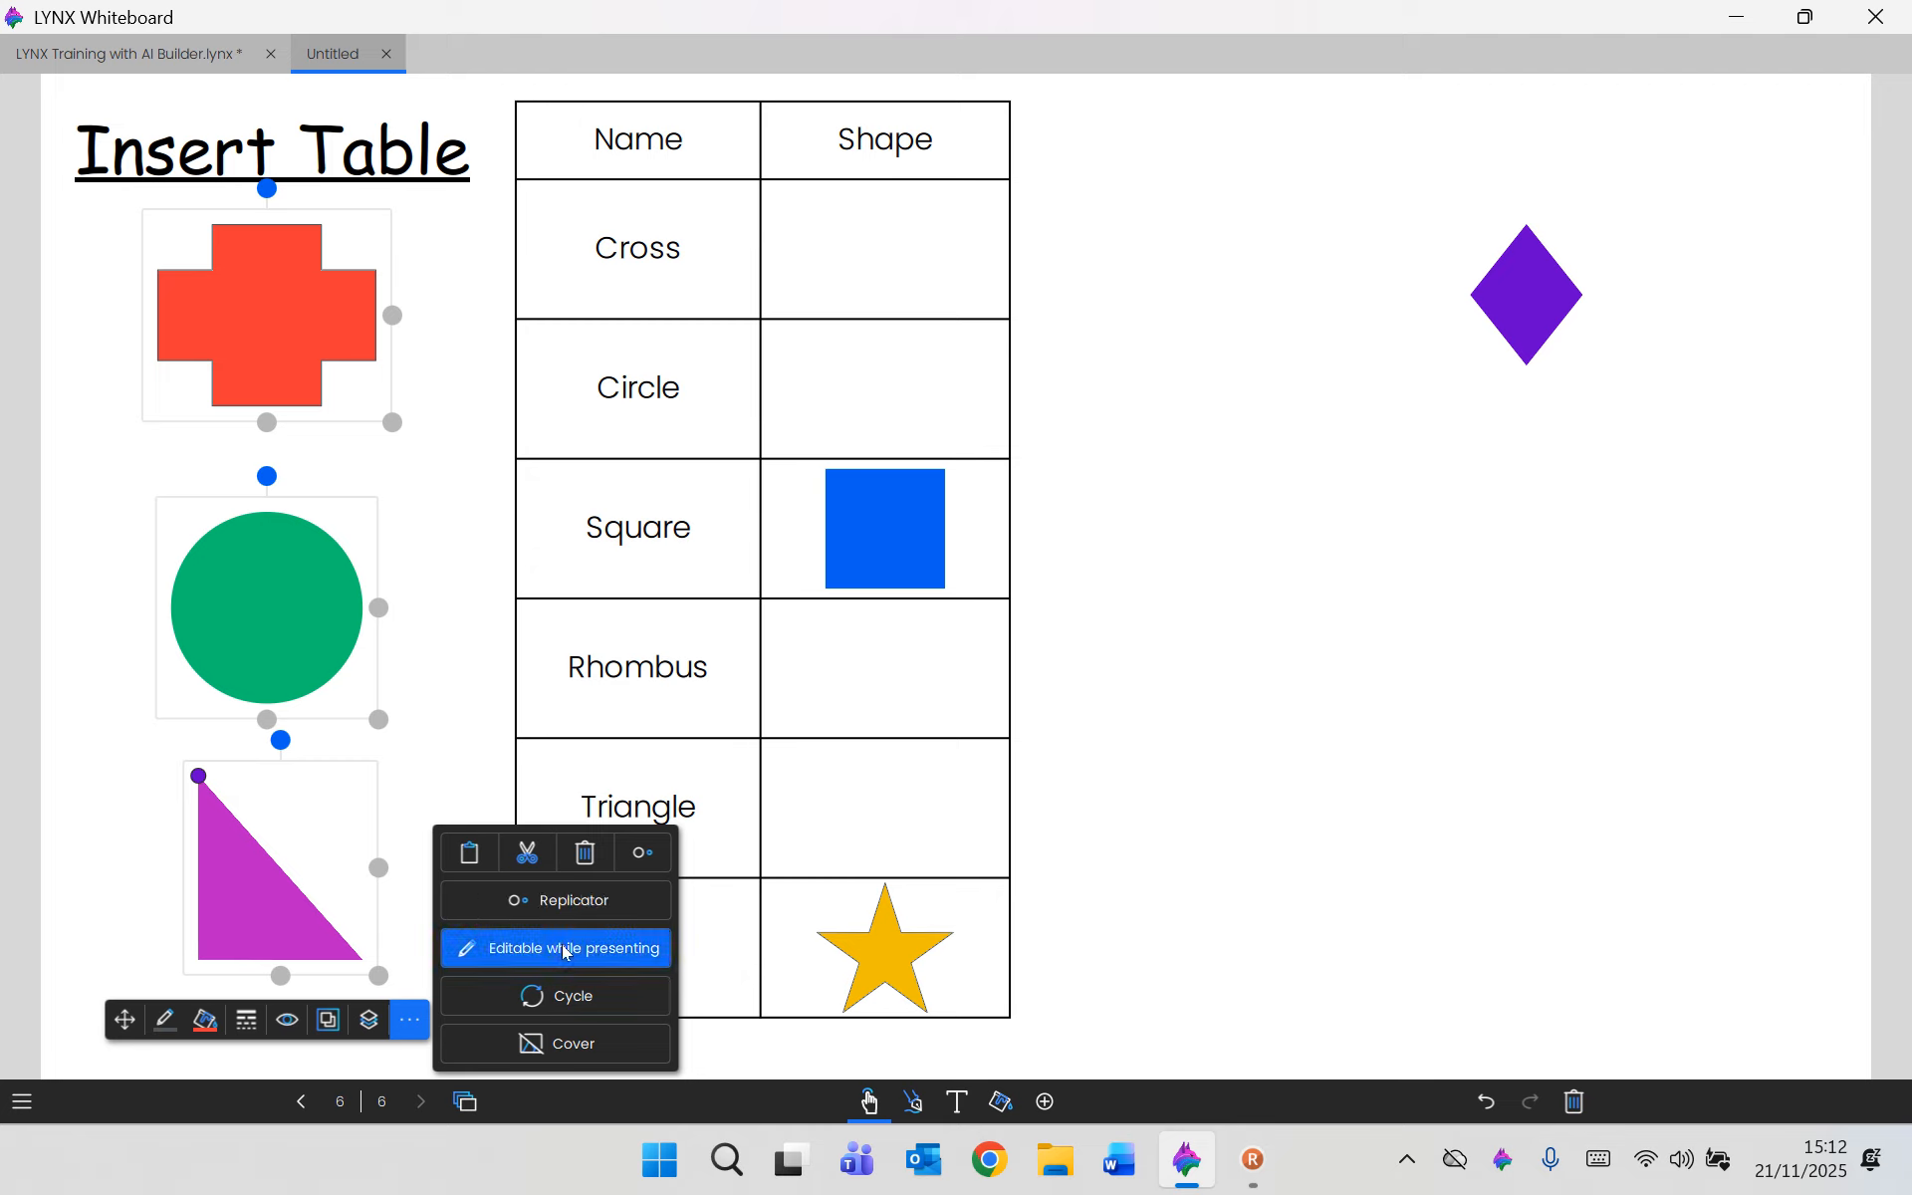
pyautogui.click(1473, 760)
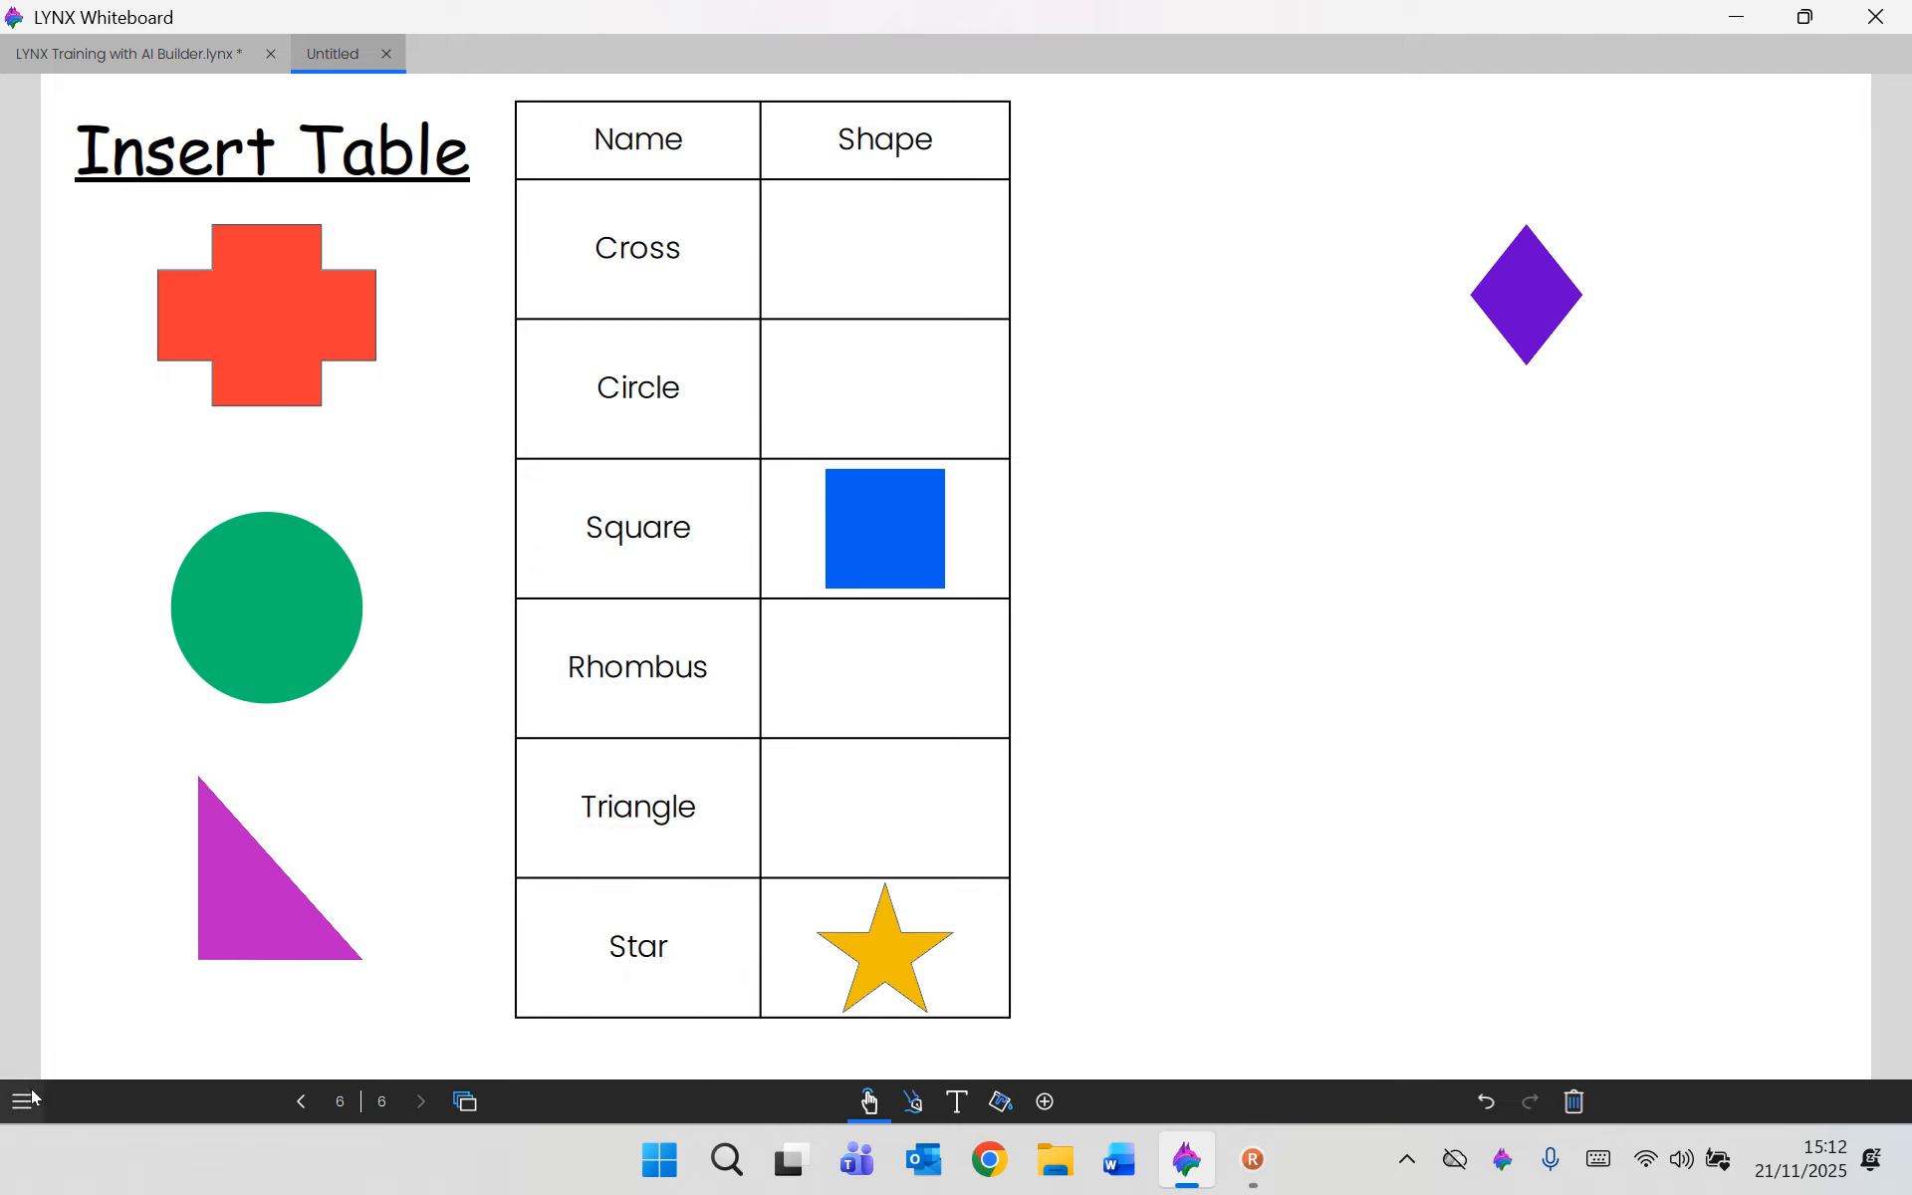
# Start presenting and move the green circle and magenta triangle into the Shape cells of the Circle and Triangle rows.
pyautogui.click(30, 1099)
pyautogui.click(140, 1041)
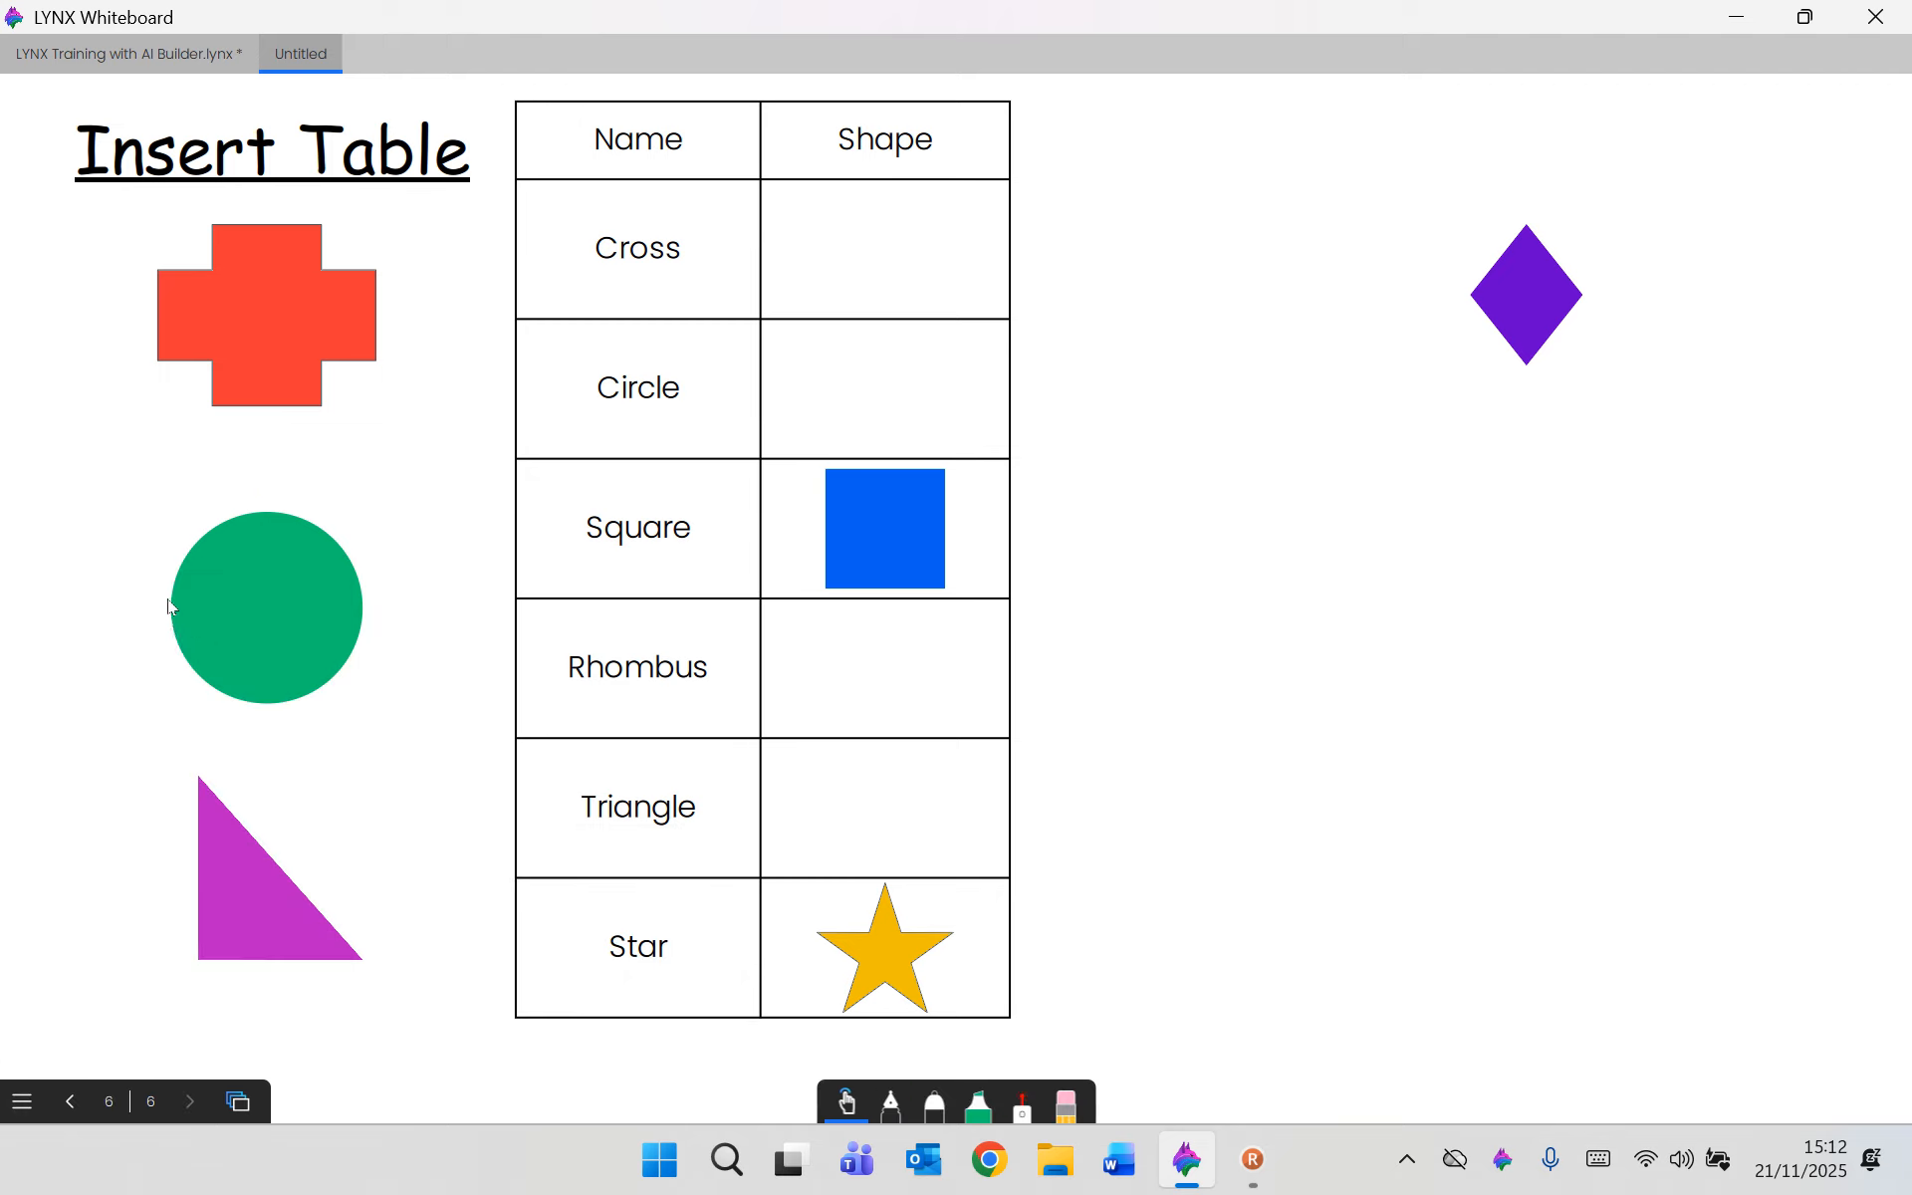
pyautogui.moveTo(304, 558); pyautogui.dragTo(917, 343)
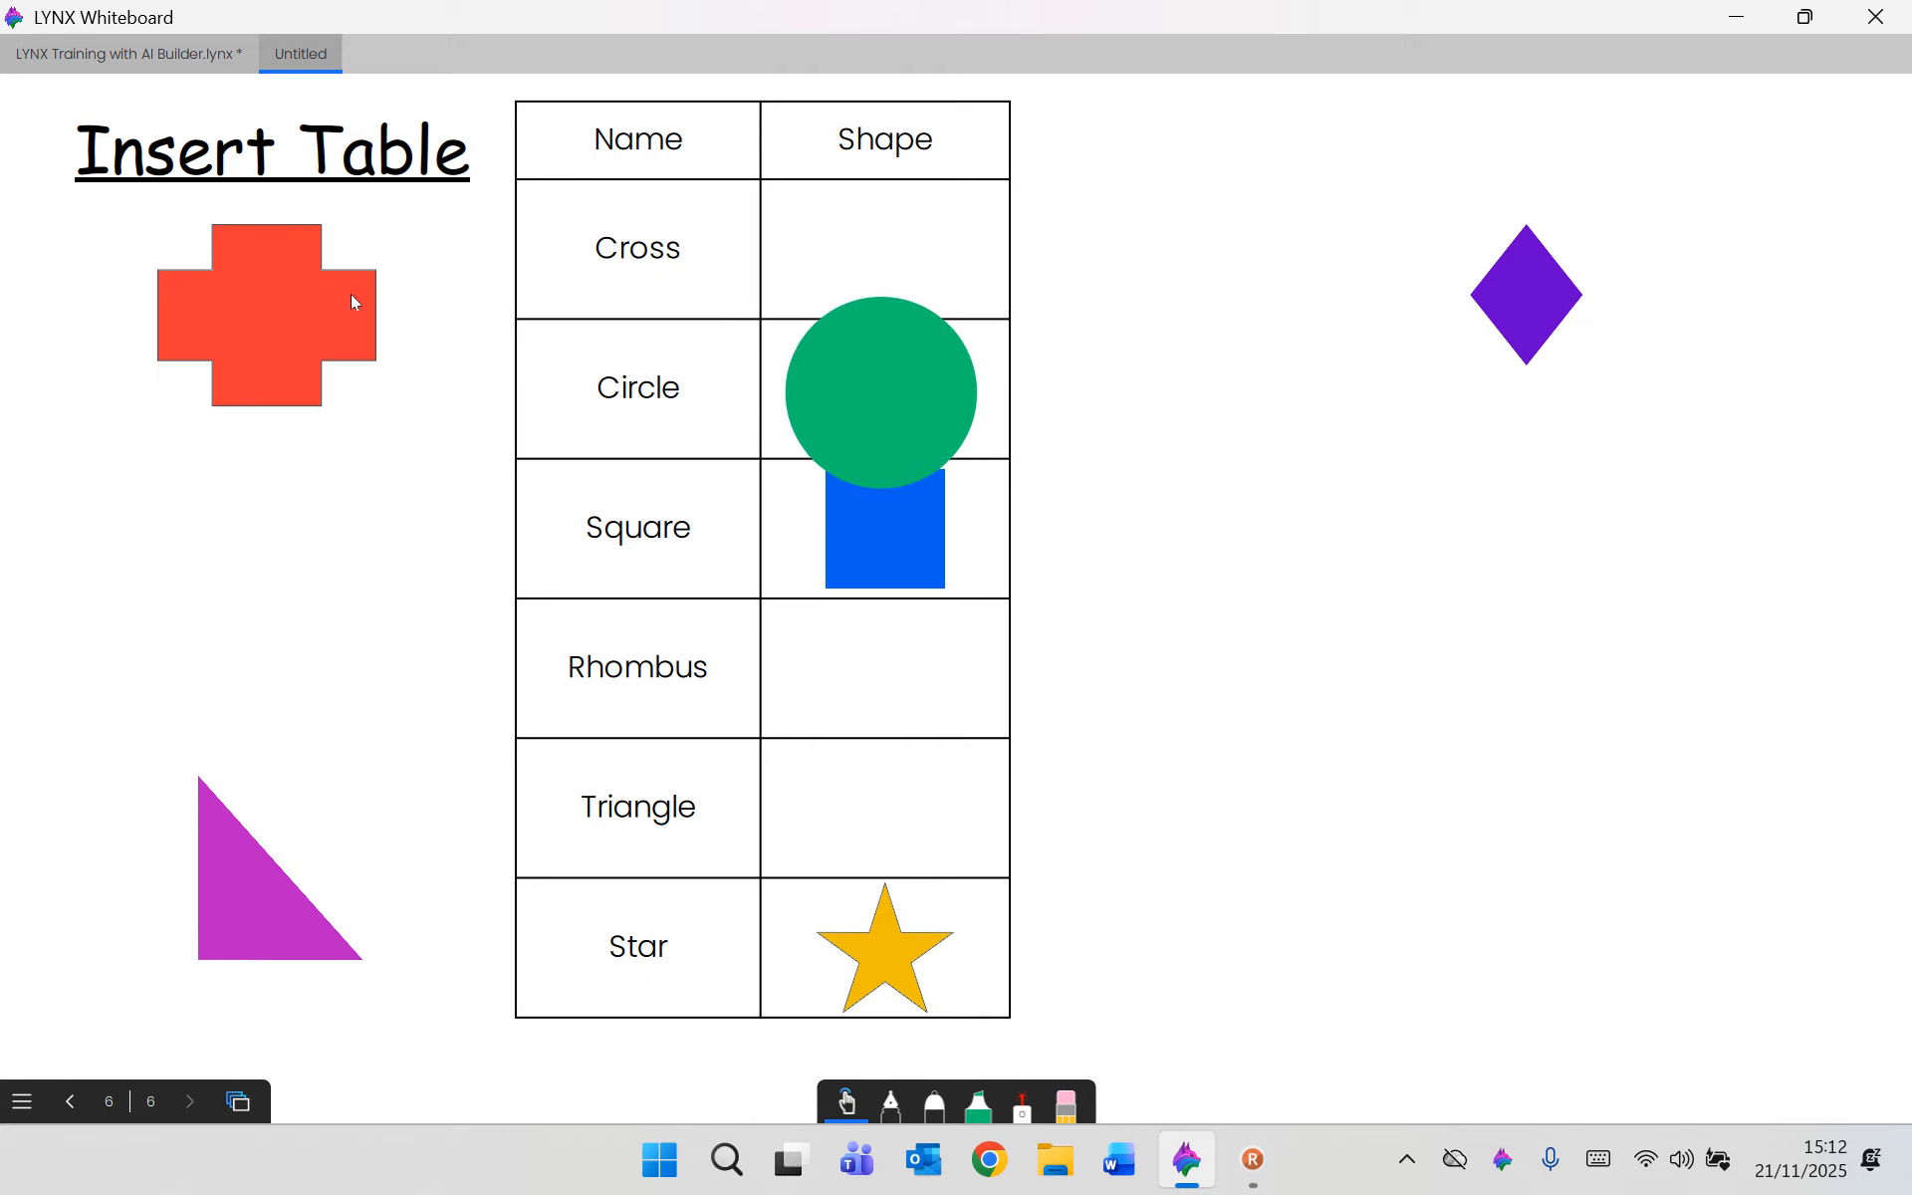
pyautogui.moveTo(649, 258); pyautogui.dragTo(680, 633)
pyautogui.moveTo(910, 410)
pyautogui.mouseDown()
pyautogui.moveTo(1091, 402)
pyautogui.moveTo(924, 399)
pyautogui.mouseUp()
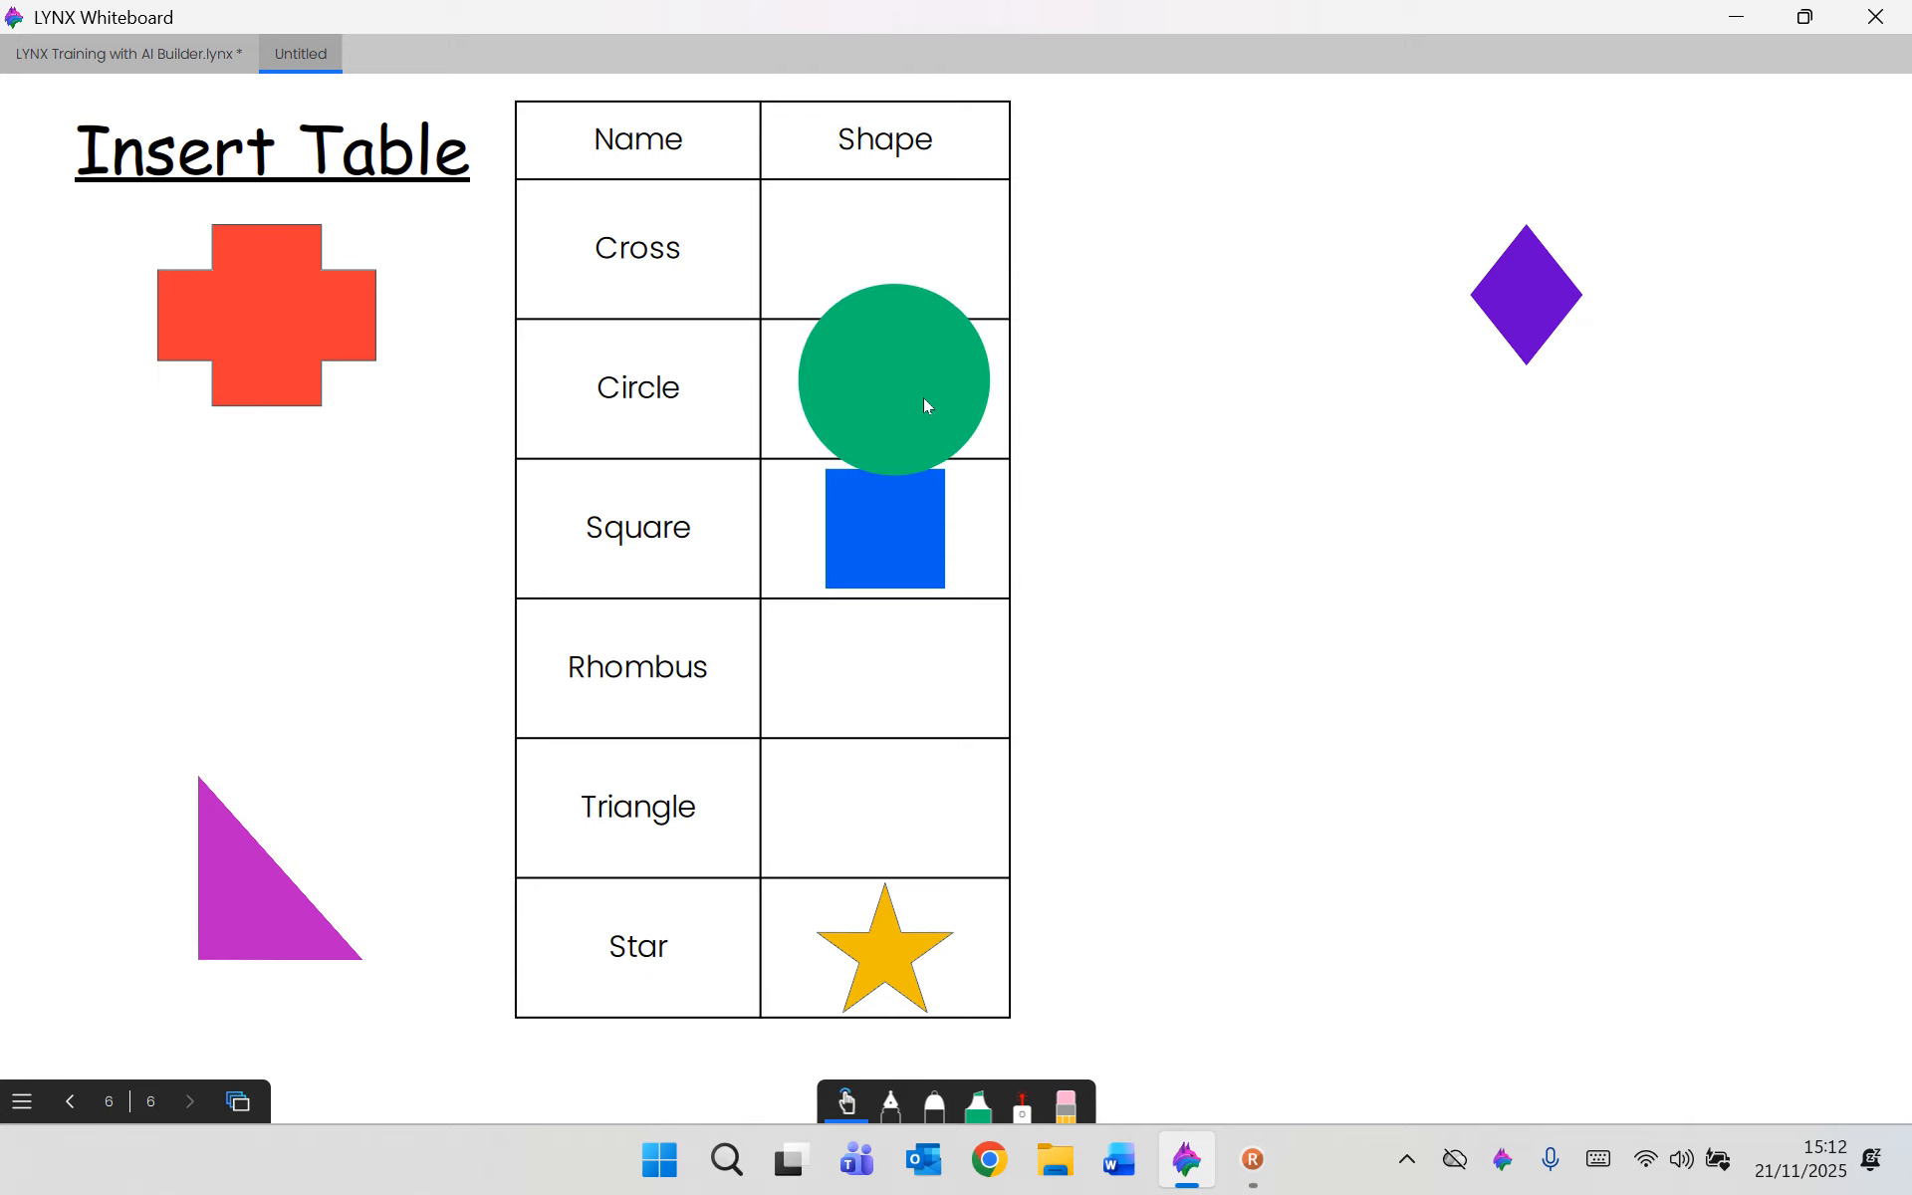
pyautogui.moveTo(253, 890); pyautogui.dragTo(857, 814)
# Stop presenting and discard the changes made while presenting.
pyautogui.click(20, 1100)
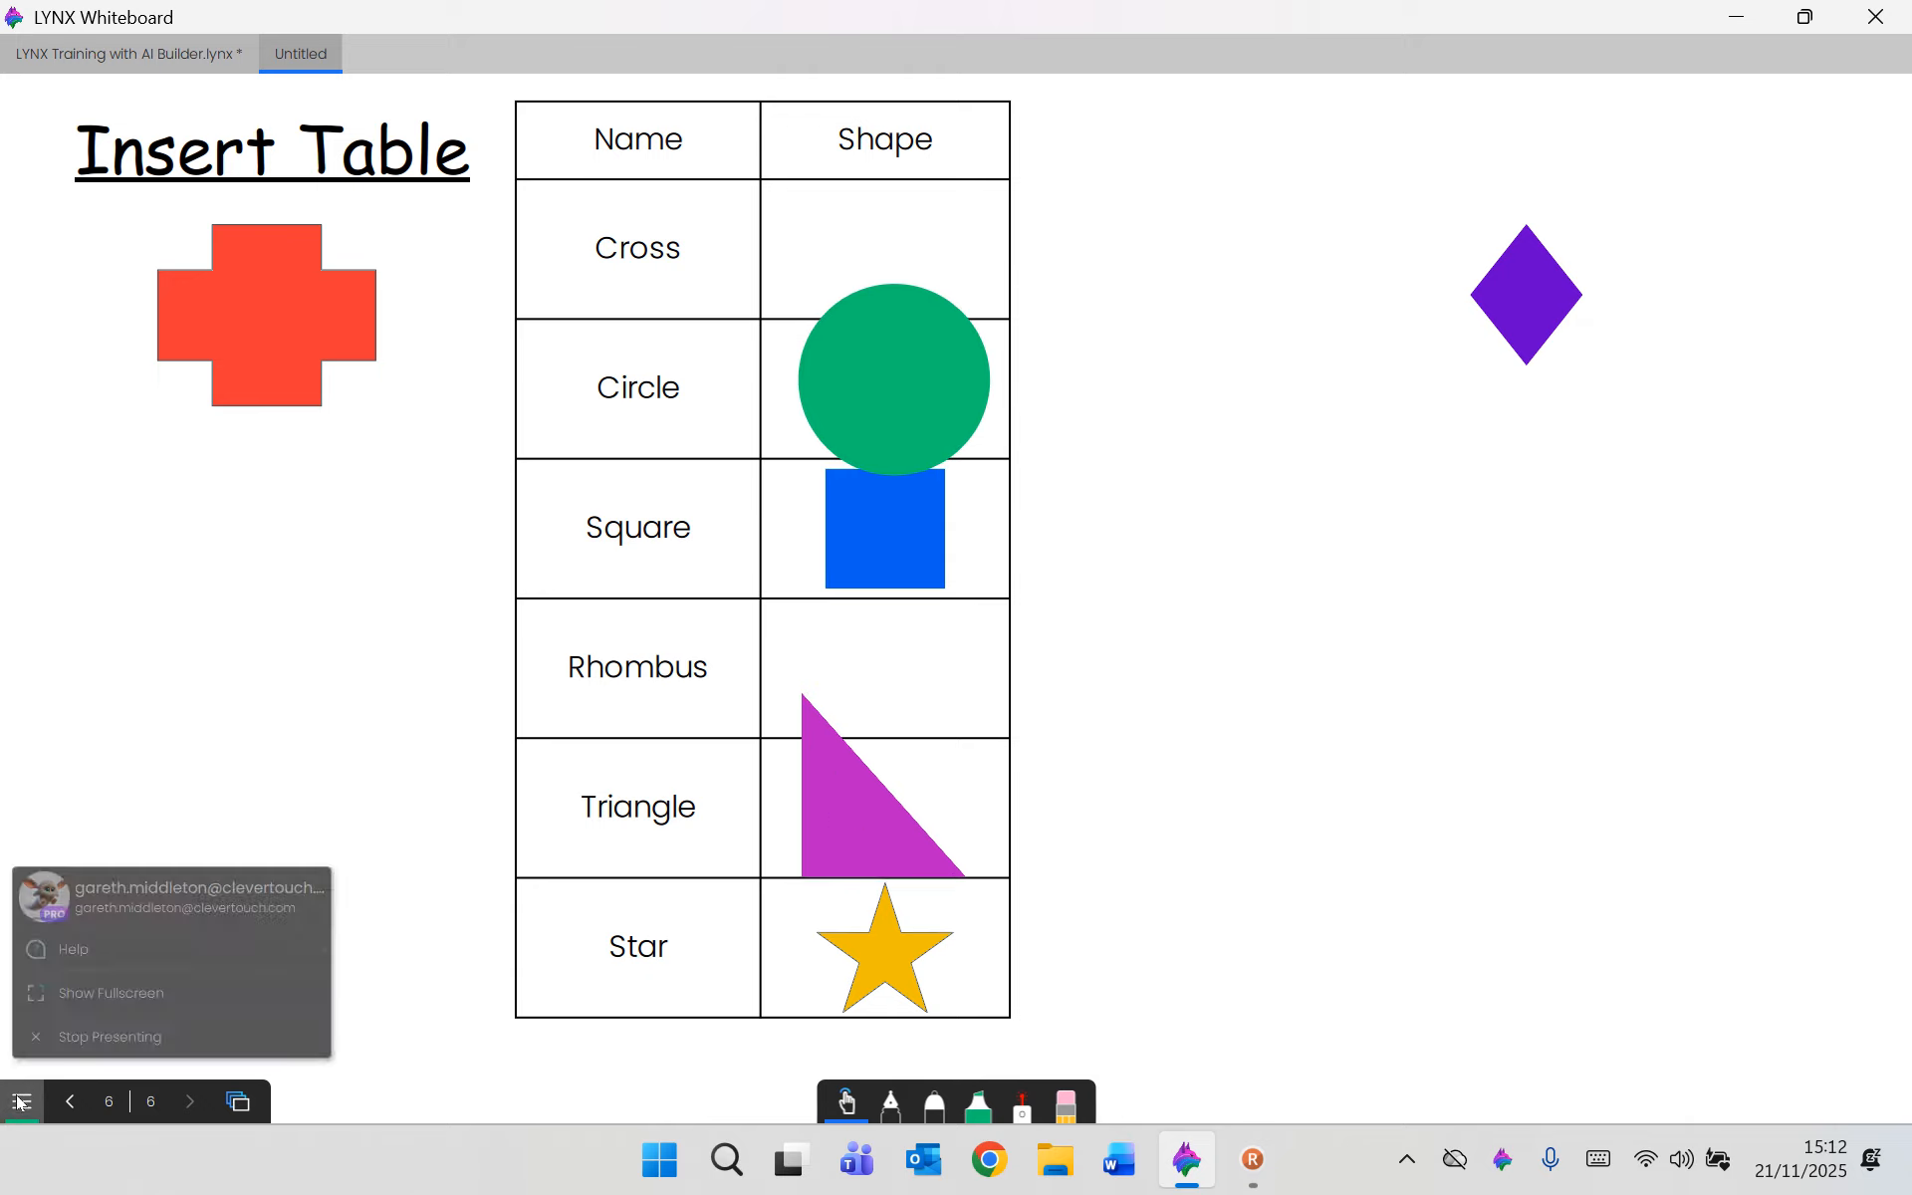
pyautogui.click(81, 1046)
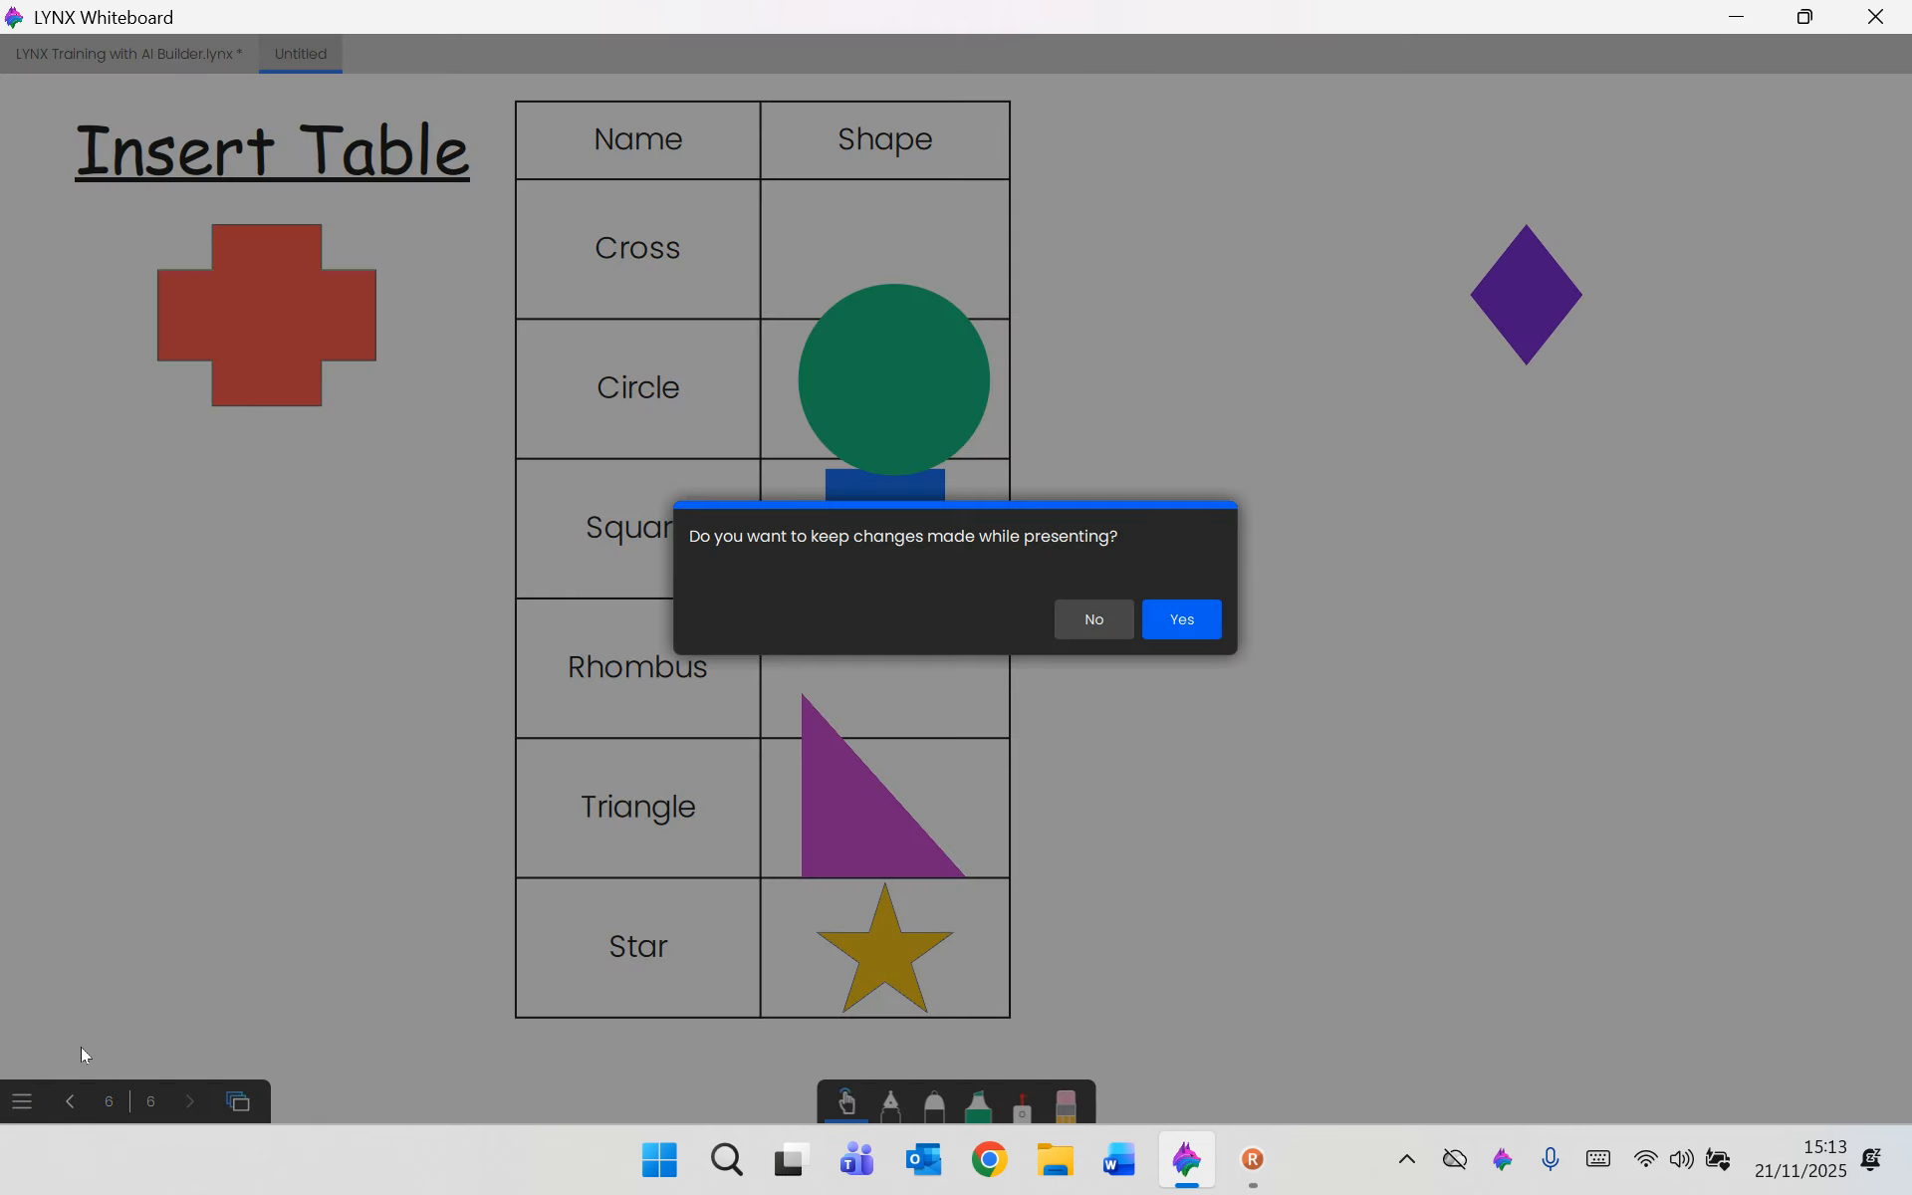
pyautogui.click(1080, 626)
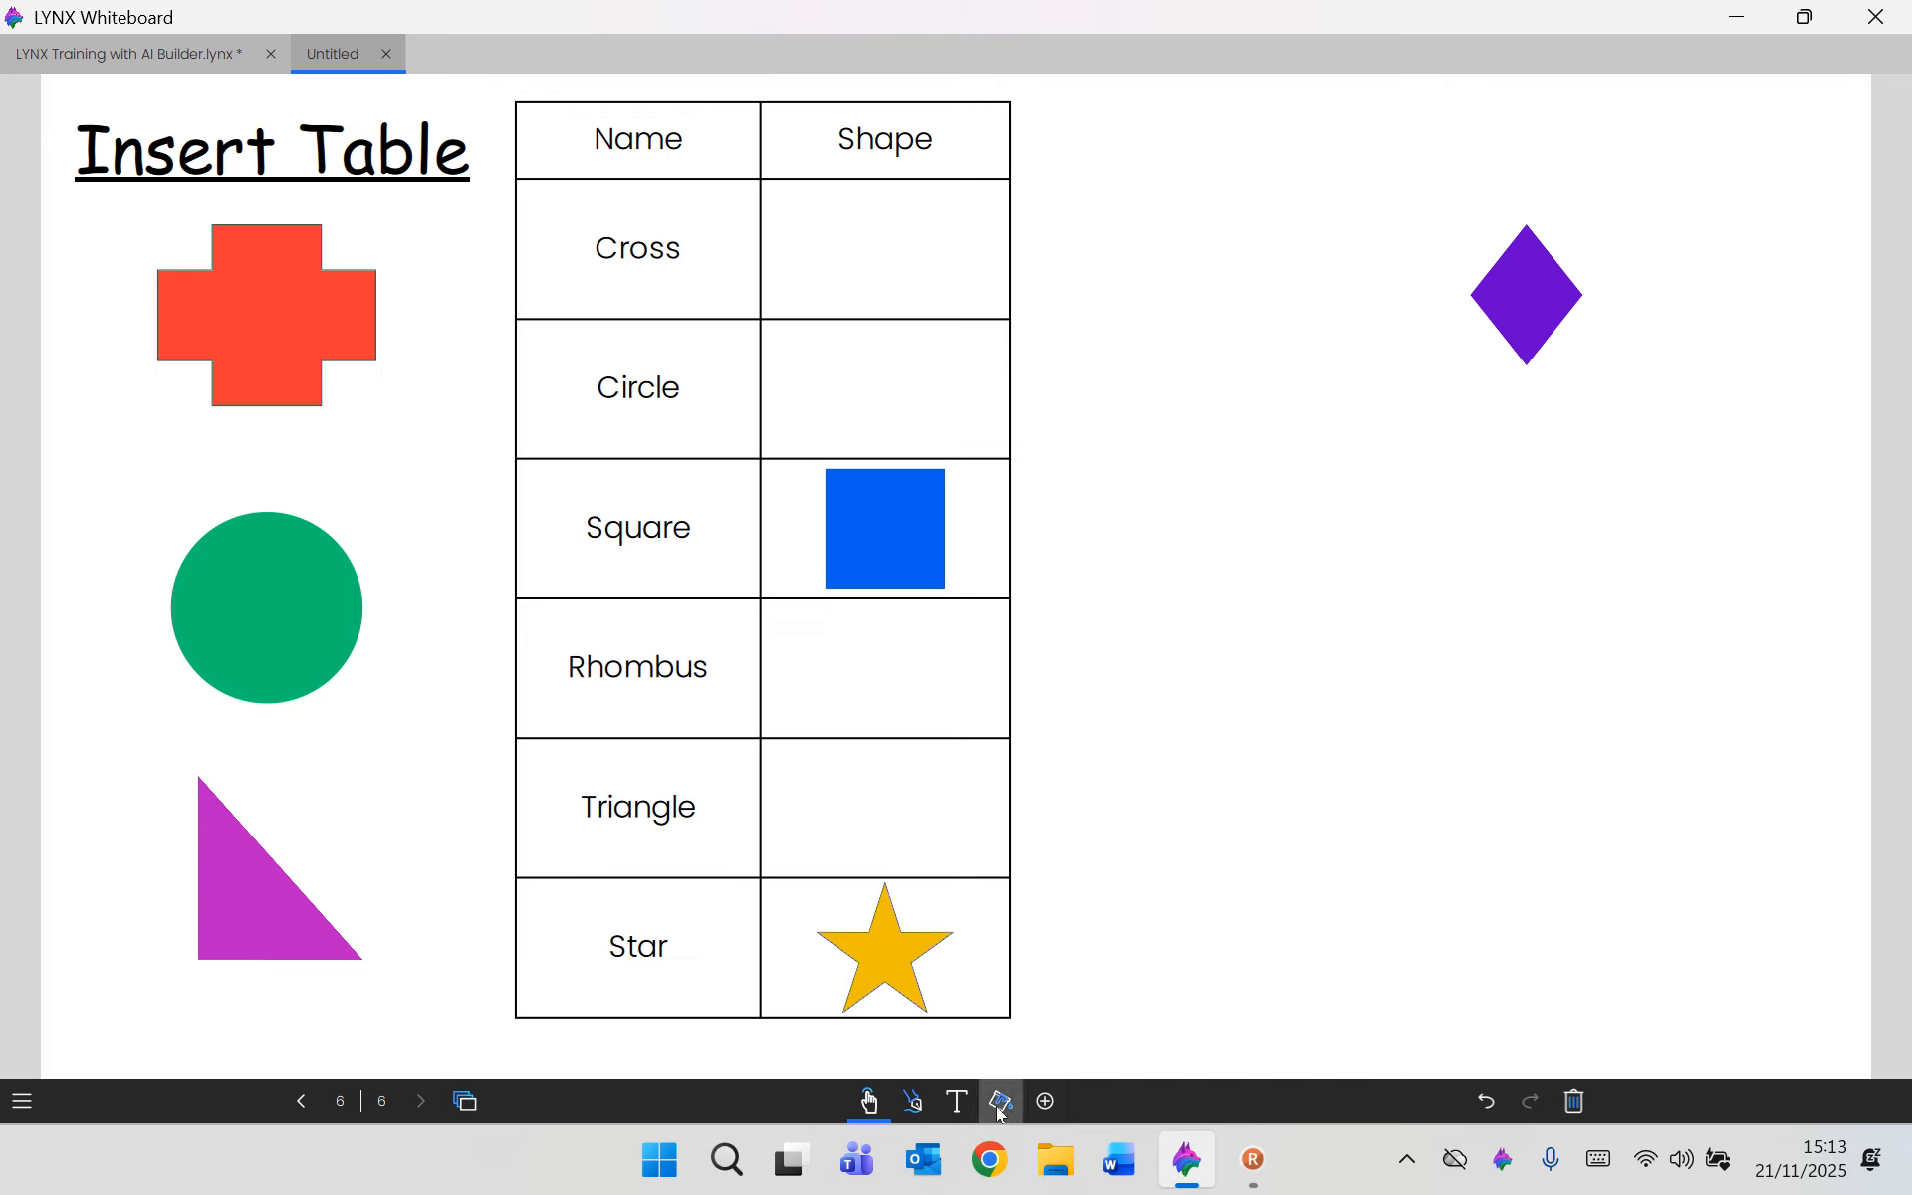
# Draw a large magenta rectangle in the empty area beside the table, below the purple rhombus.
pyautogui.click(1043, 1103)
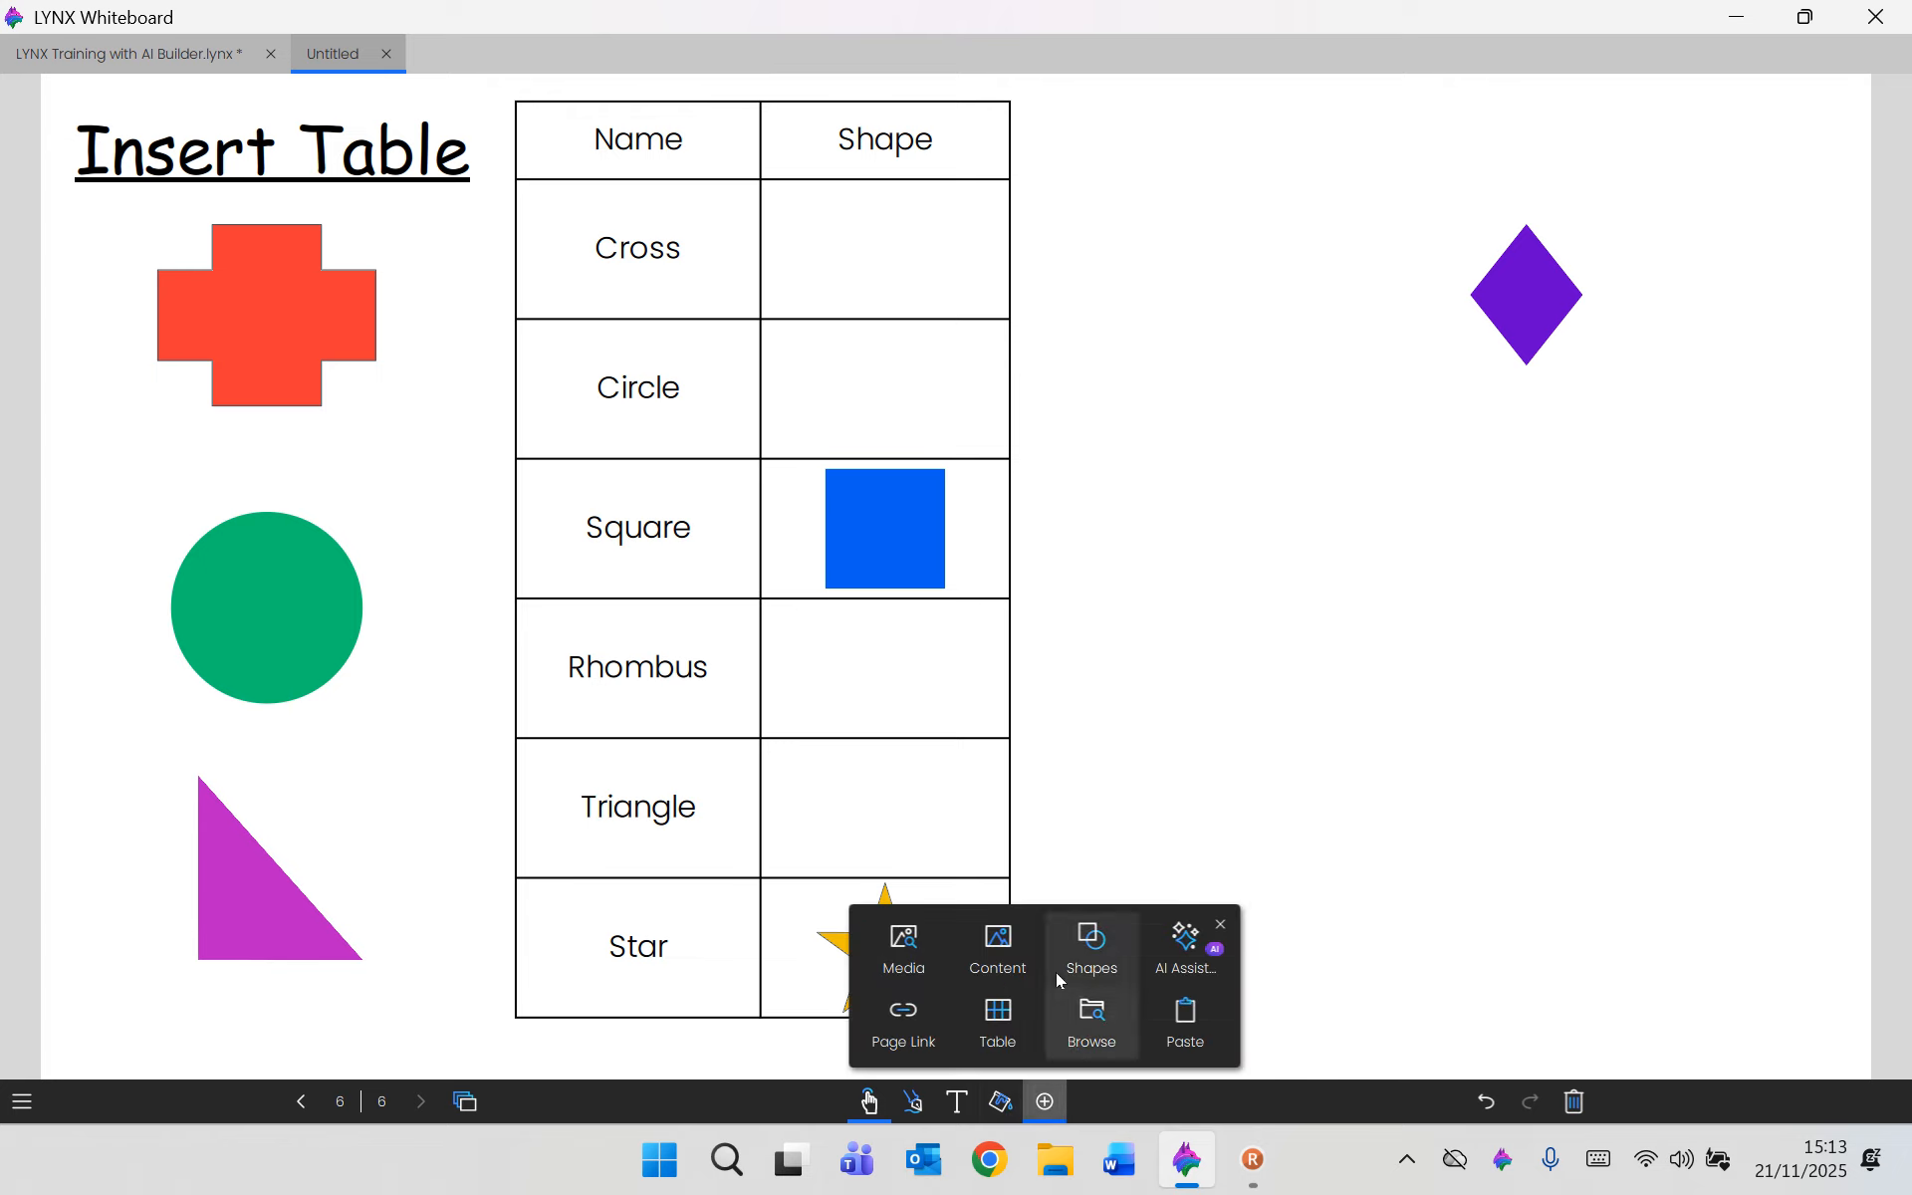
pyautogui.click(1091, 941)
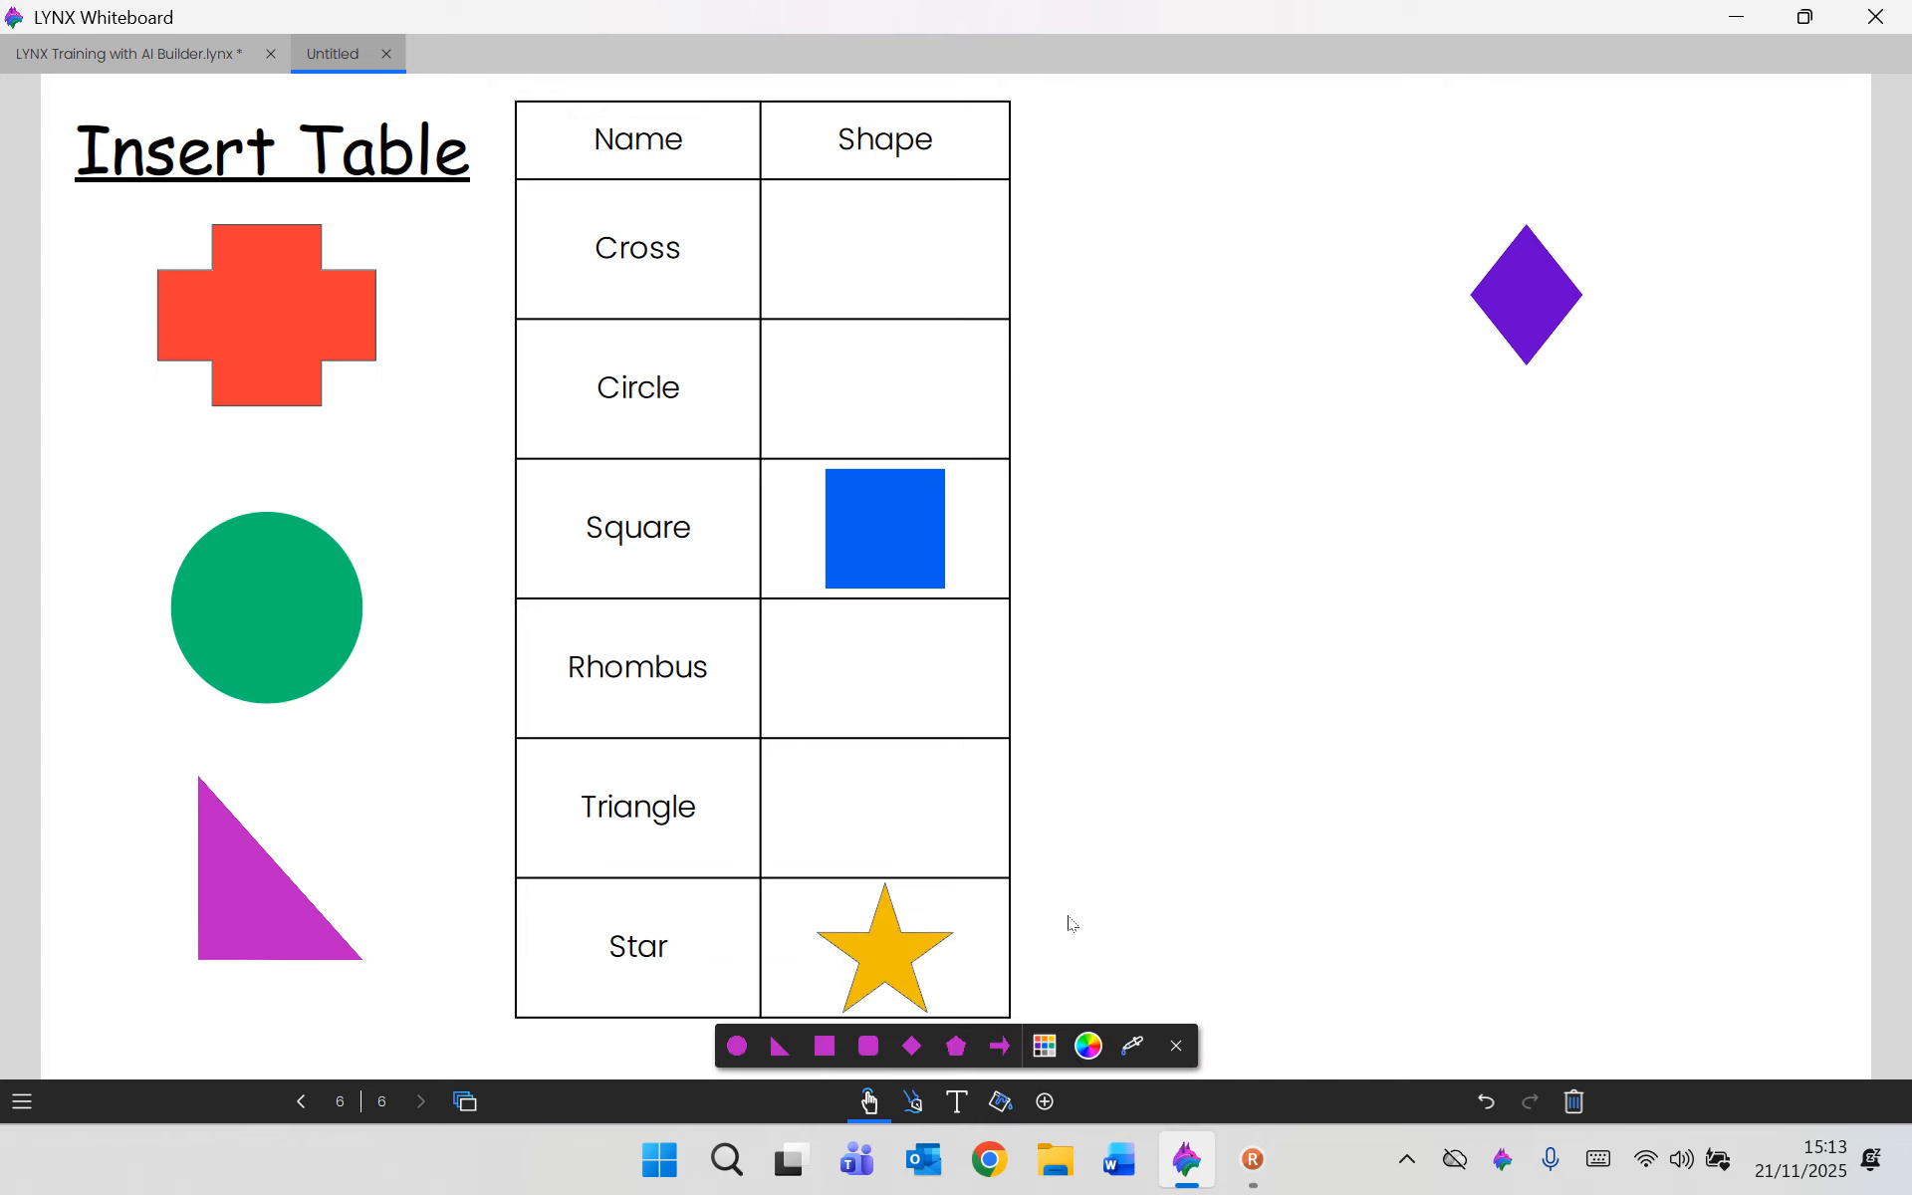
pyautogui.click(828, 1047)
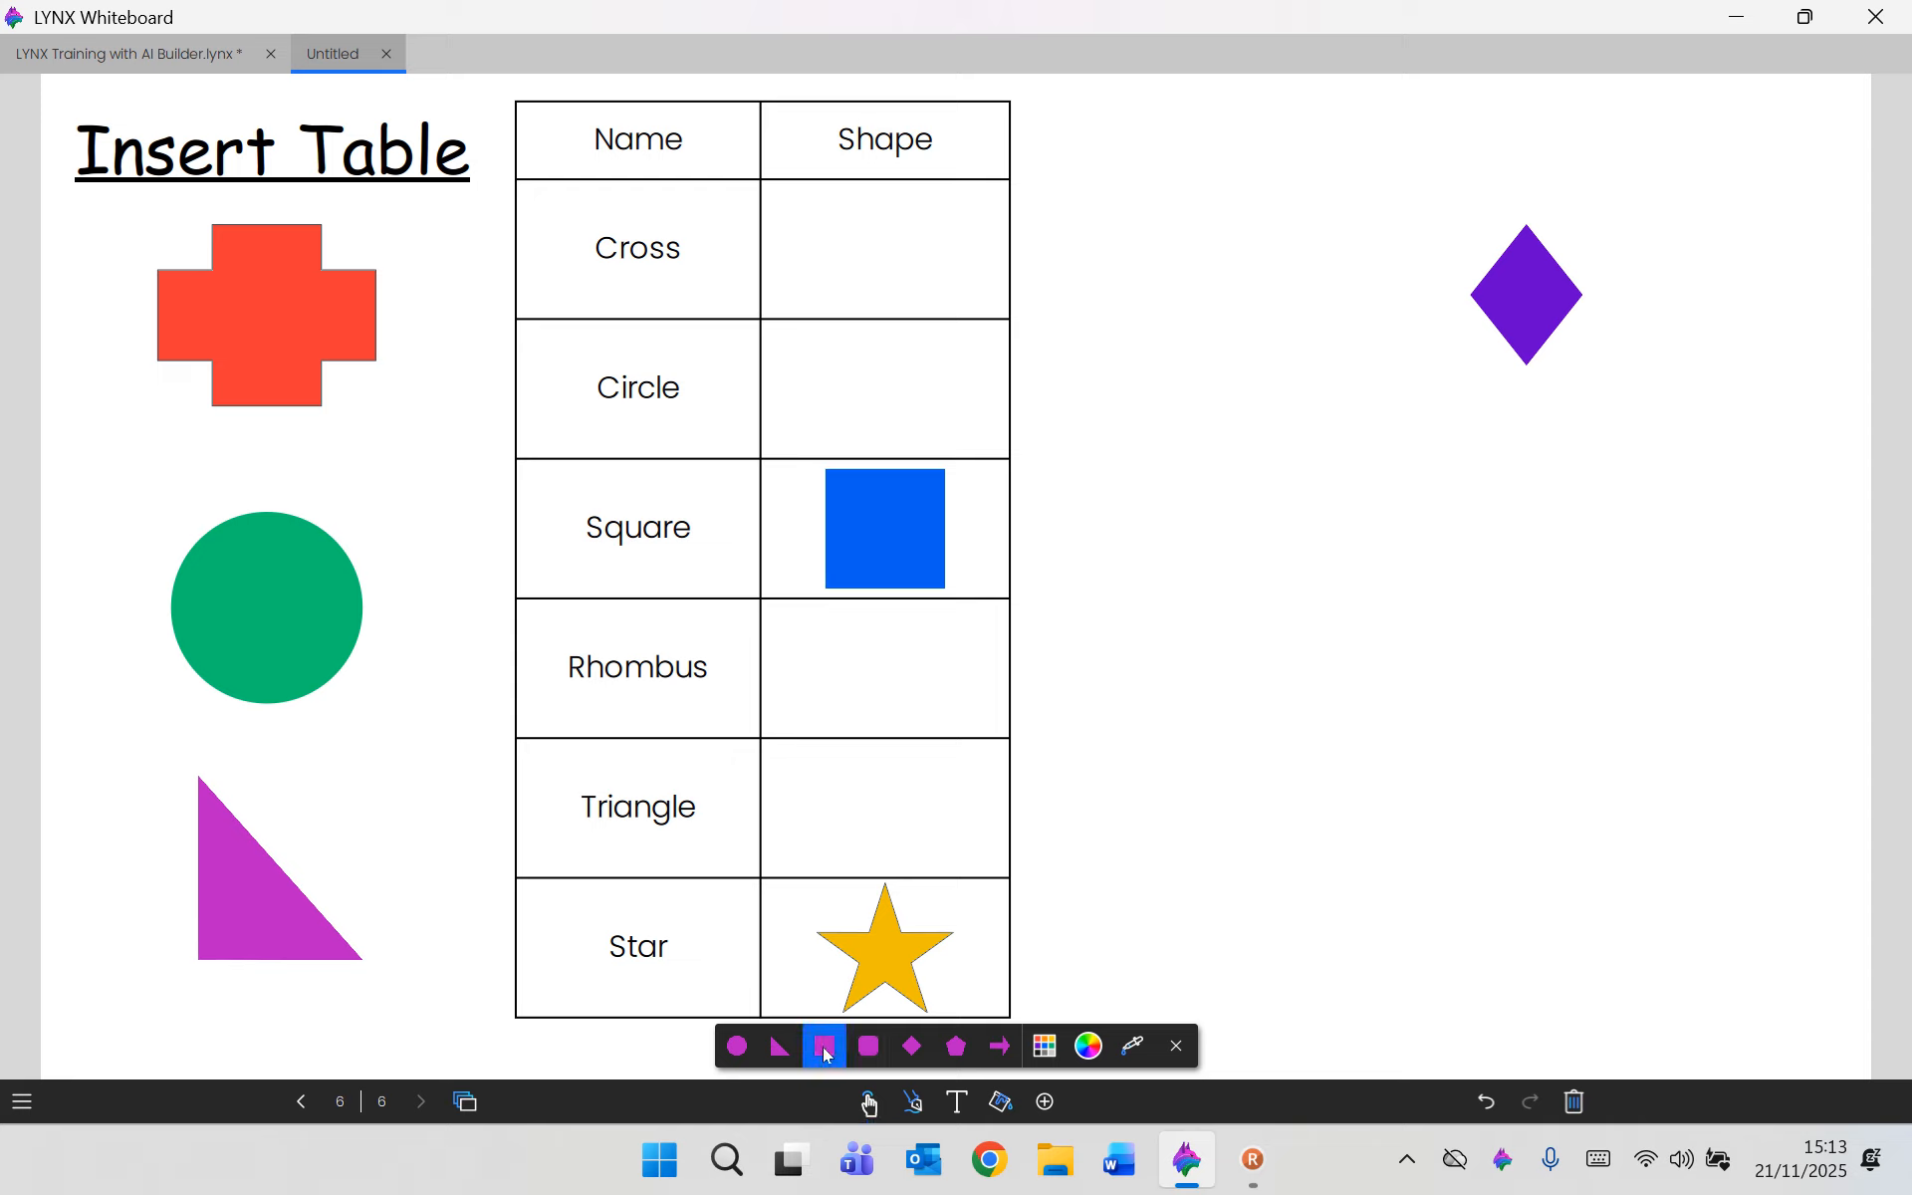
pyautogui.moveTo(1149, 478); pyautogui.dragTo(1689, 914)
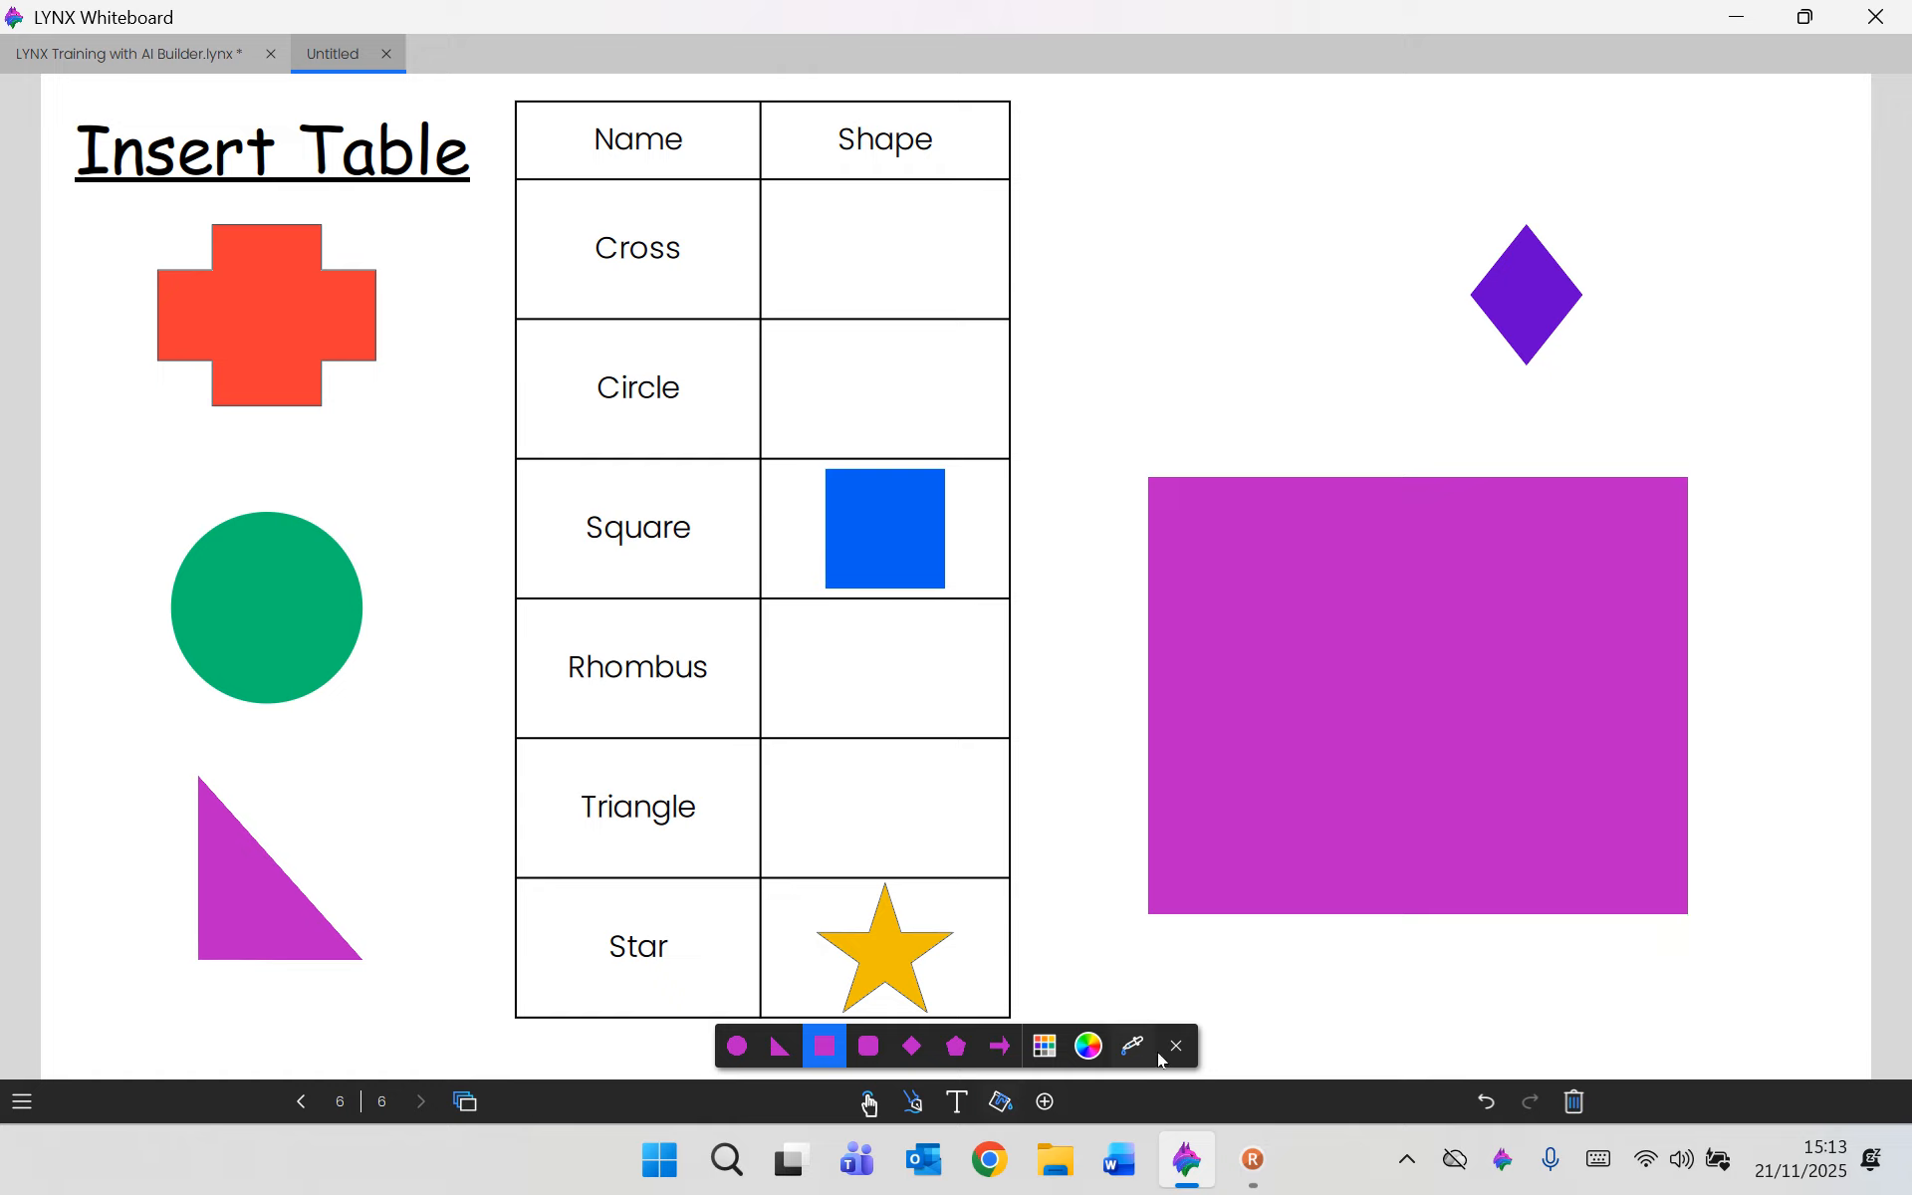
pyautogui.click(1188, 1049)
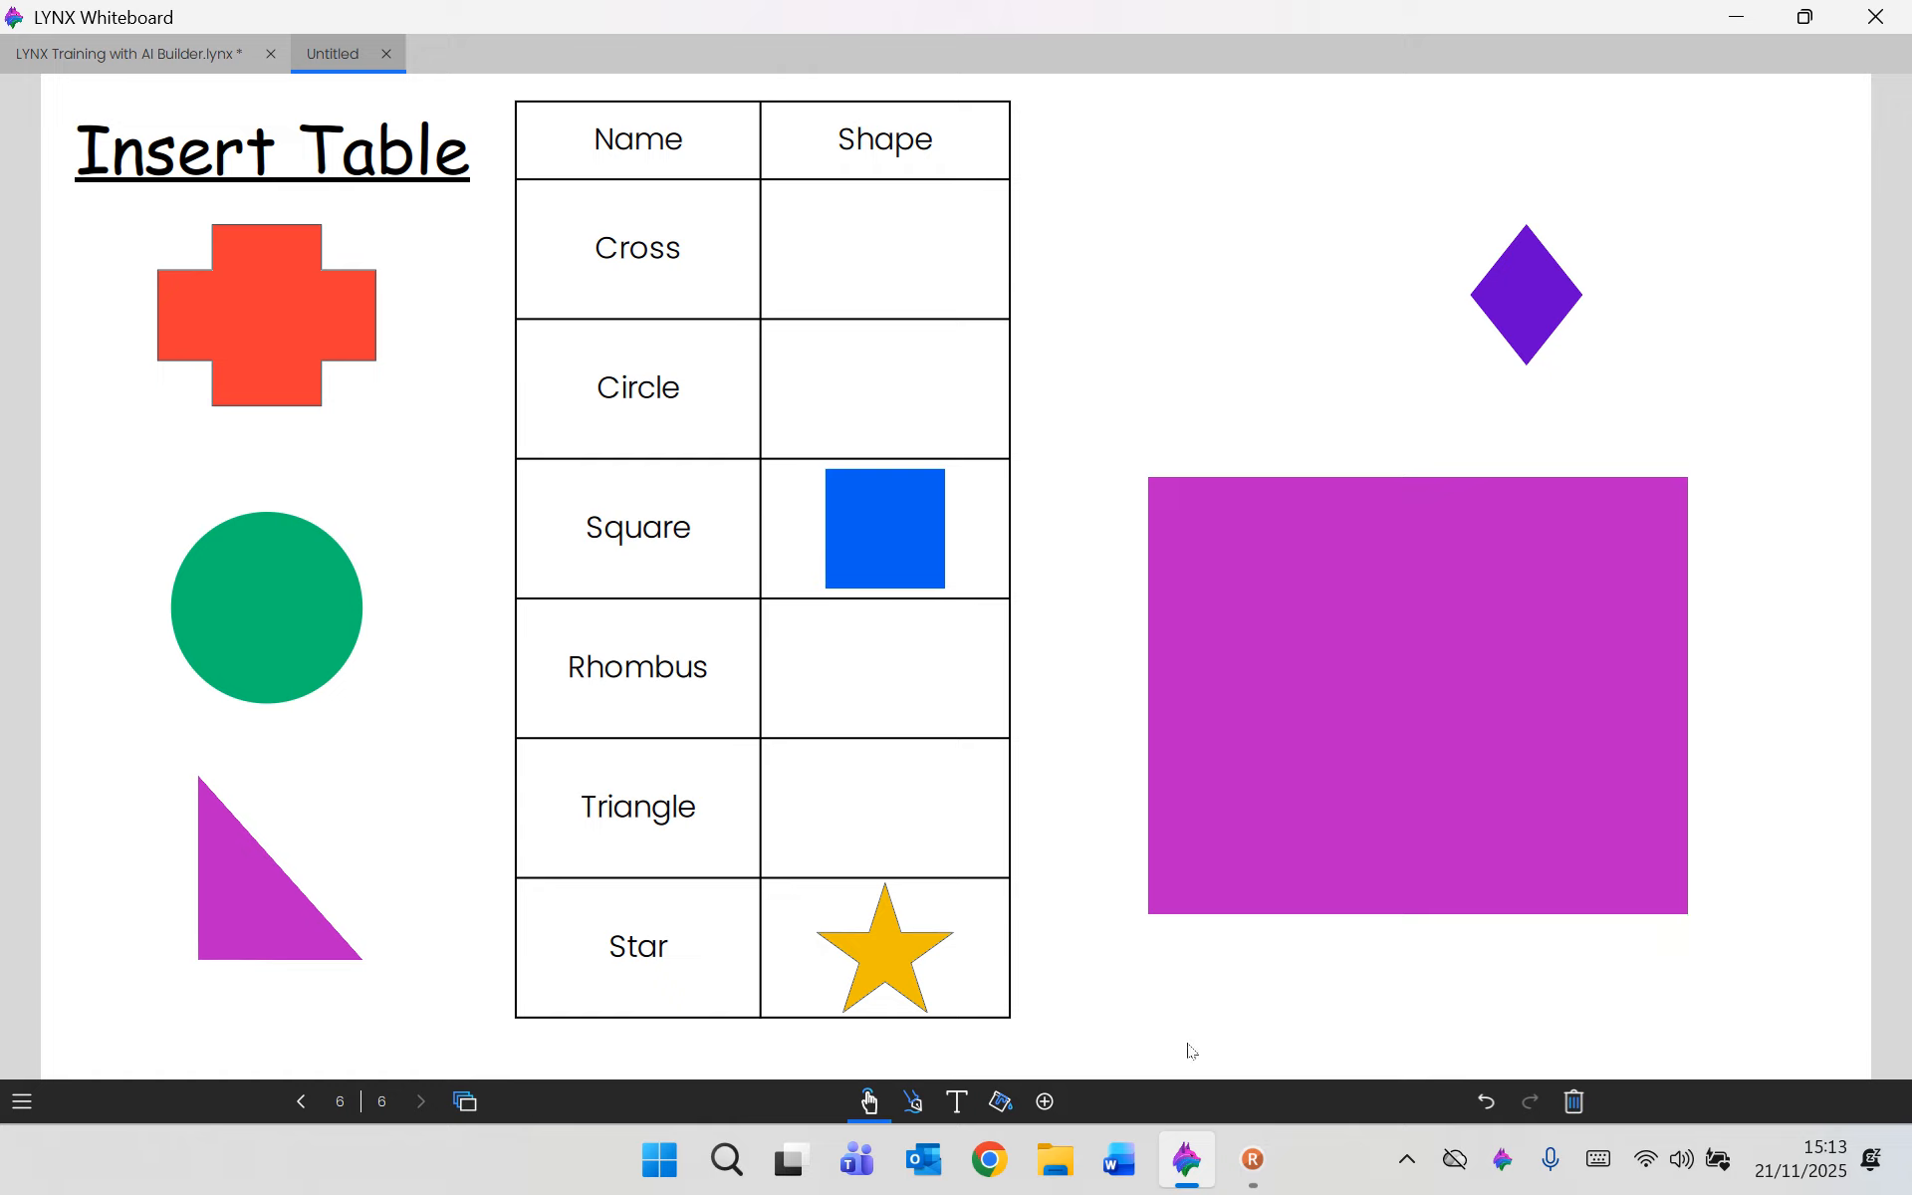
# Split the magenta rectangle into a 4-by-4 grid with Shape Split, then test moving one piece out and undo that move.
pyautogui.click(1000, 1103)
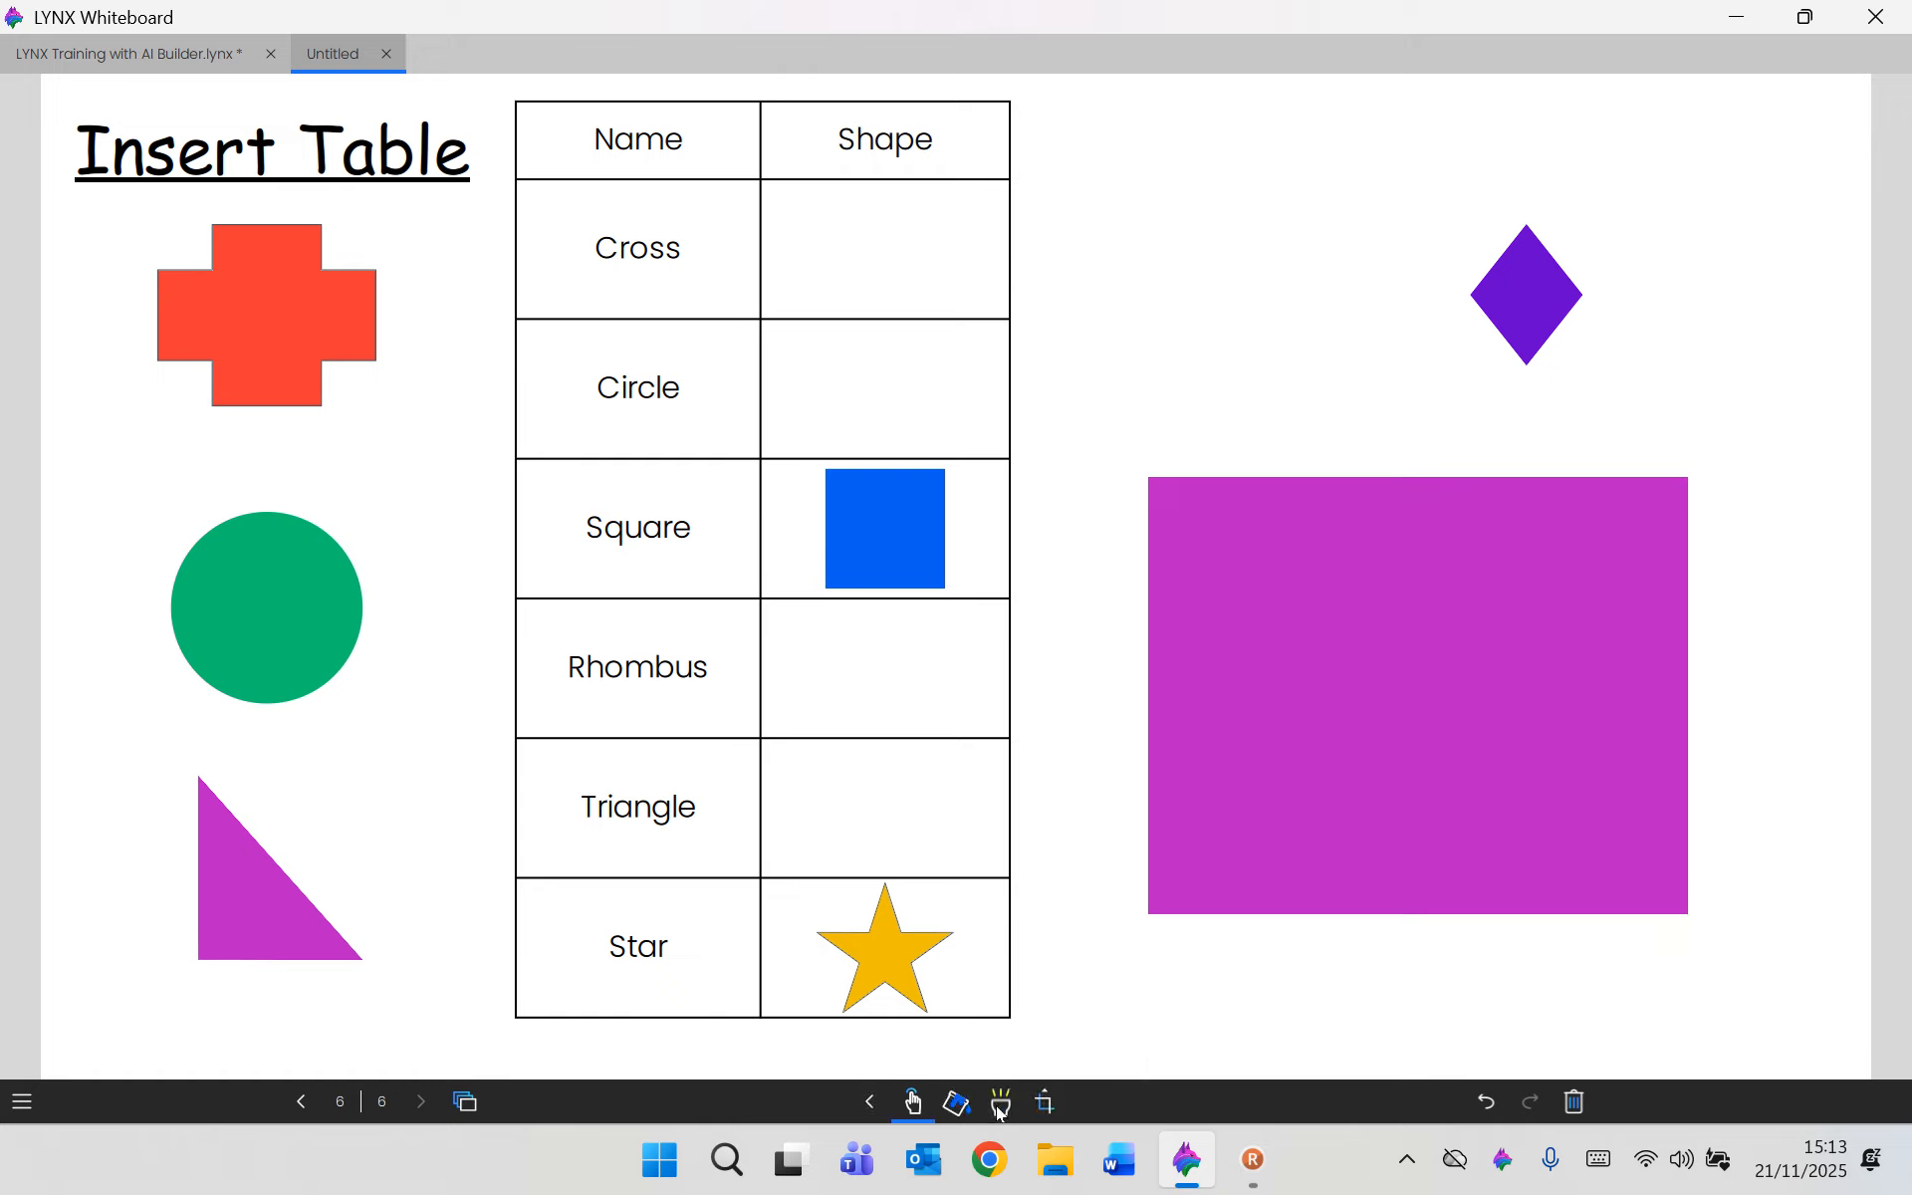
pyautogui.click(1047, 1091)
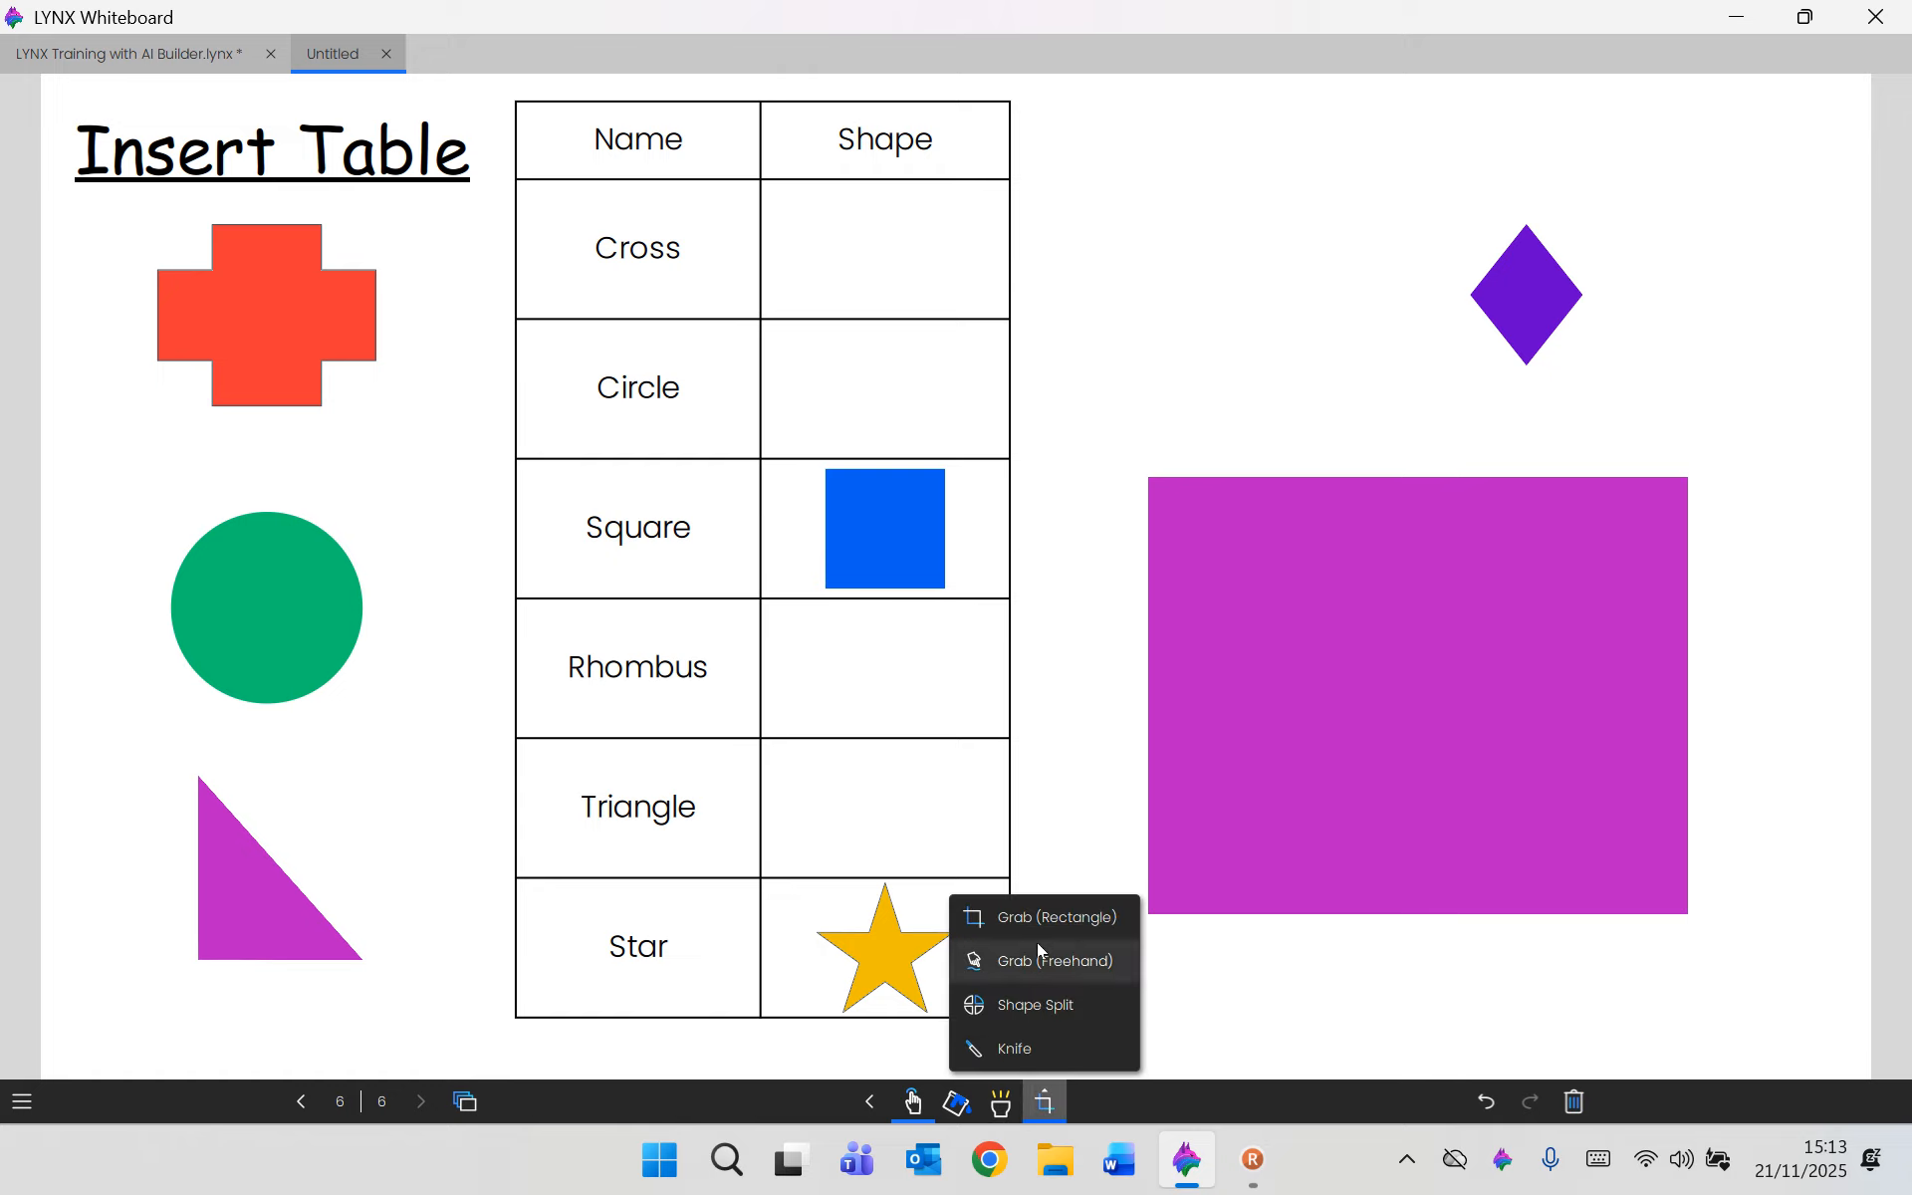
pyautogui.click(1043, 1008)
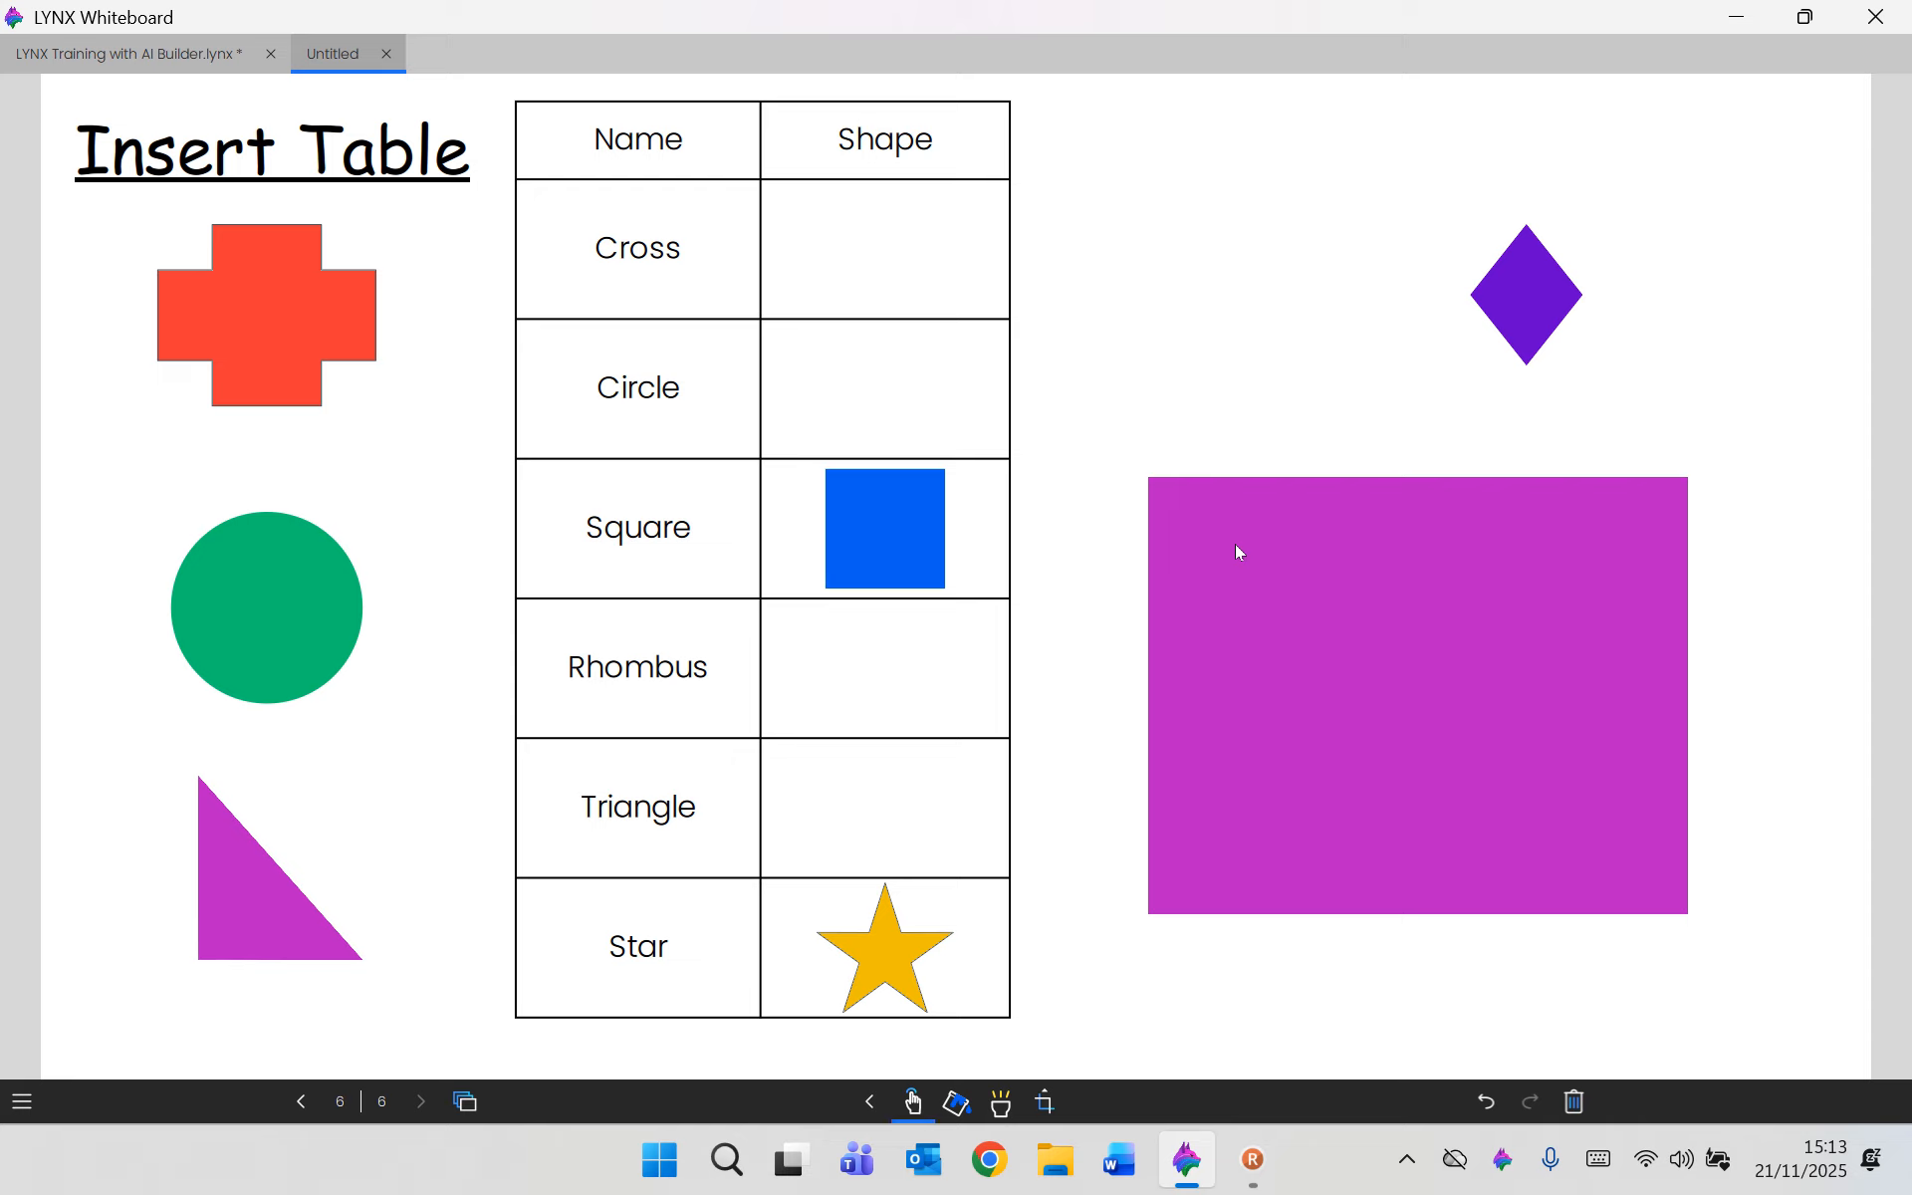
pyautogui.moveTo(1235, 544); pyautogui.dragTo(1440, 776)
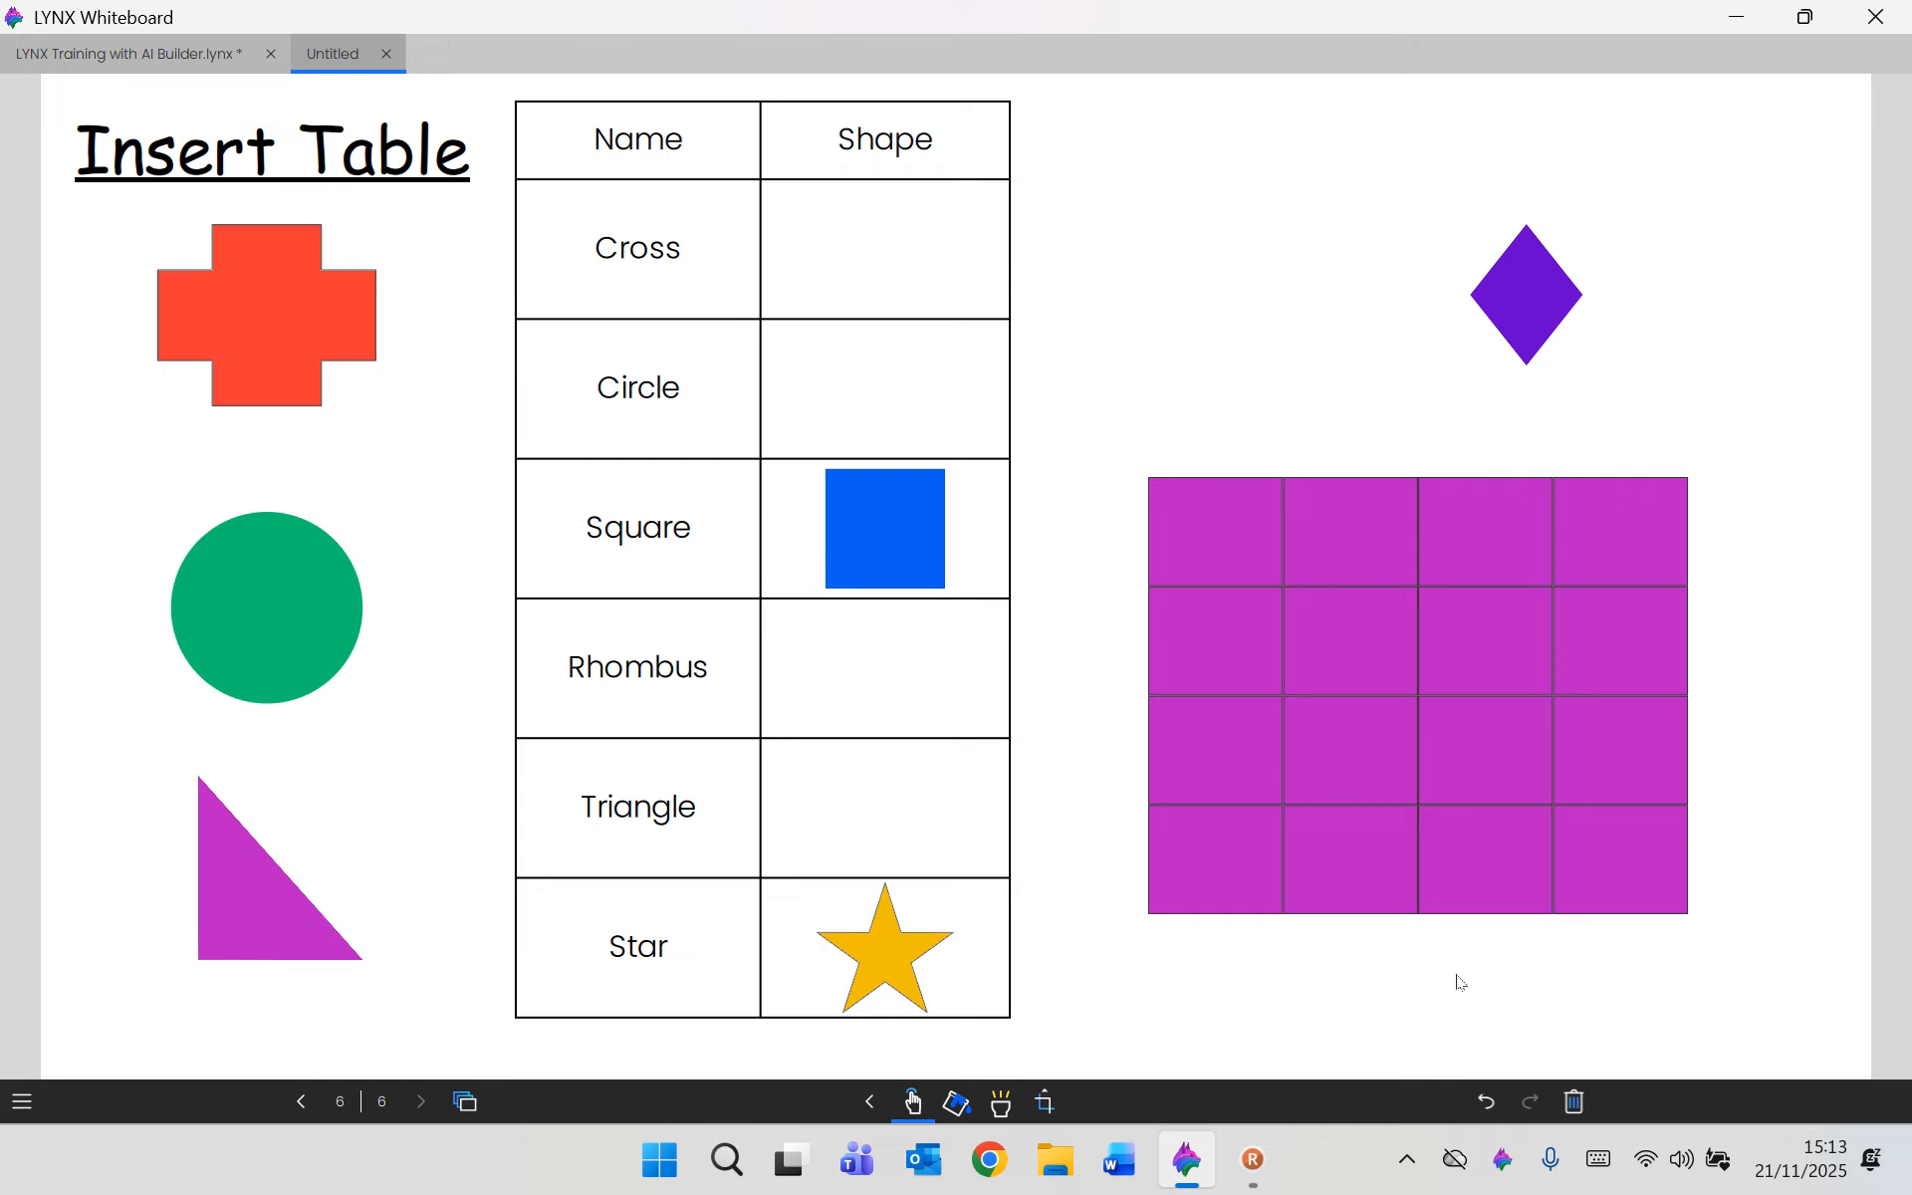
pyautogui.moveTo(1354, 889); pyautogui.dragTo(1340, 1073)
pyautogui.click(1483, 1101)
# Group all pieces of the magenta grid and enter "hello!" in the first cell of its first row.
pyautogui.moveTo(1061, 460); pyautogui.dragTo(1718, 899)
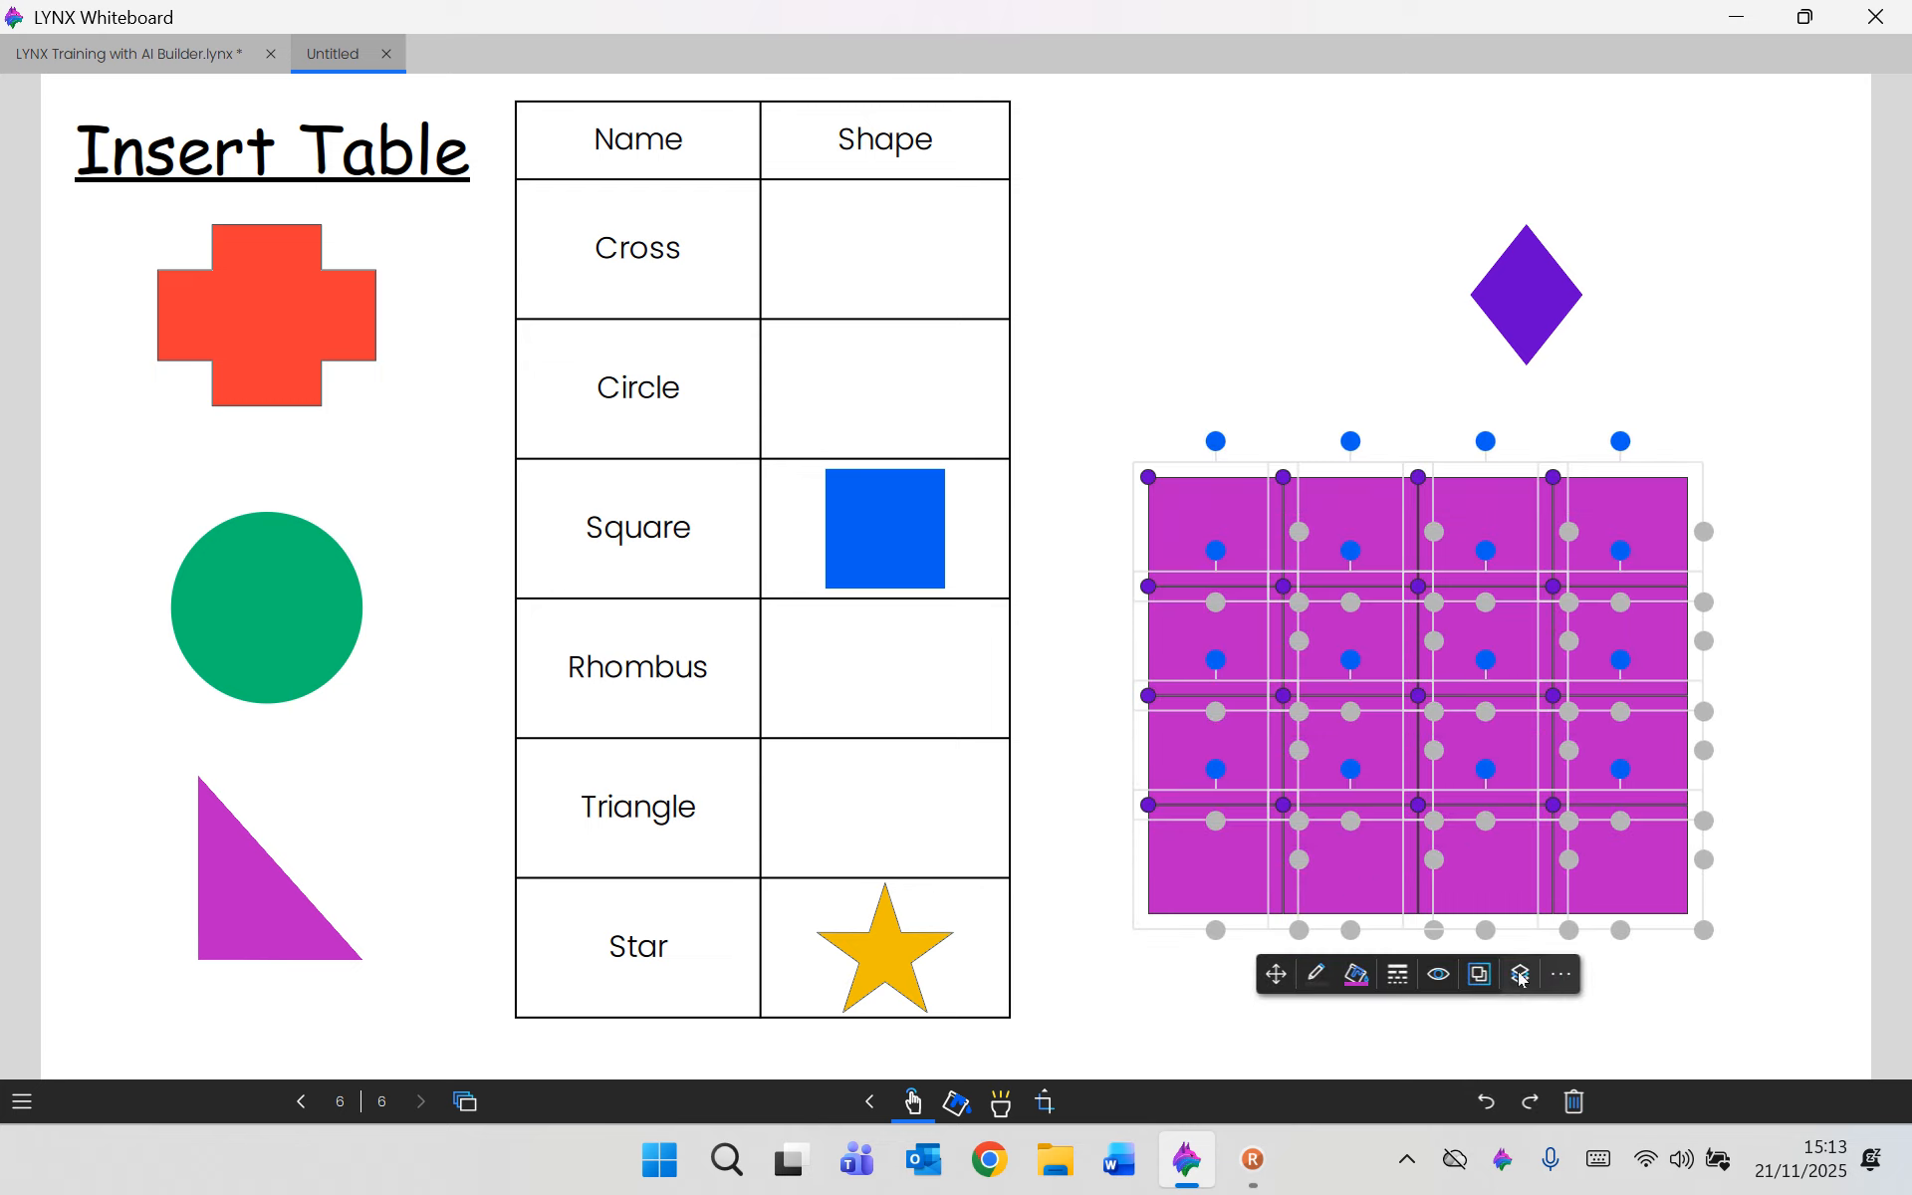
pyautogui.click(1479, 974)
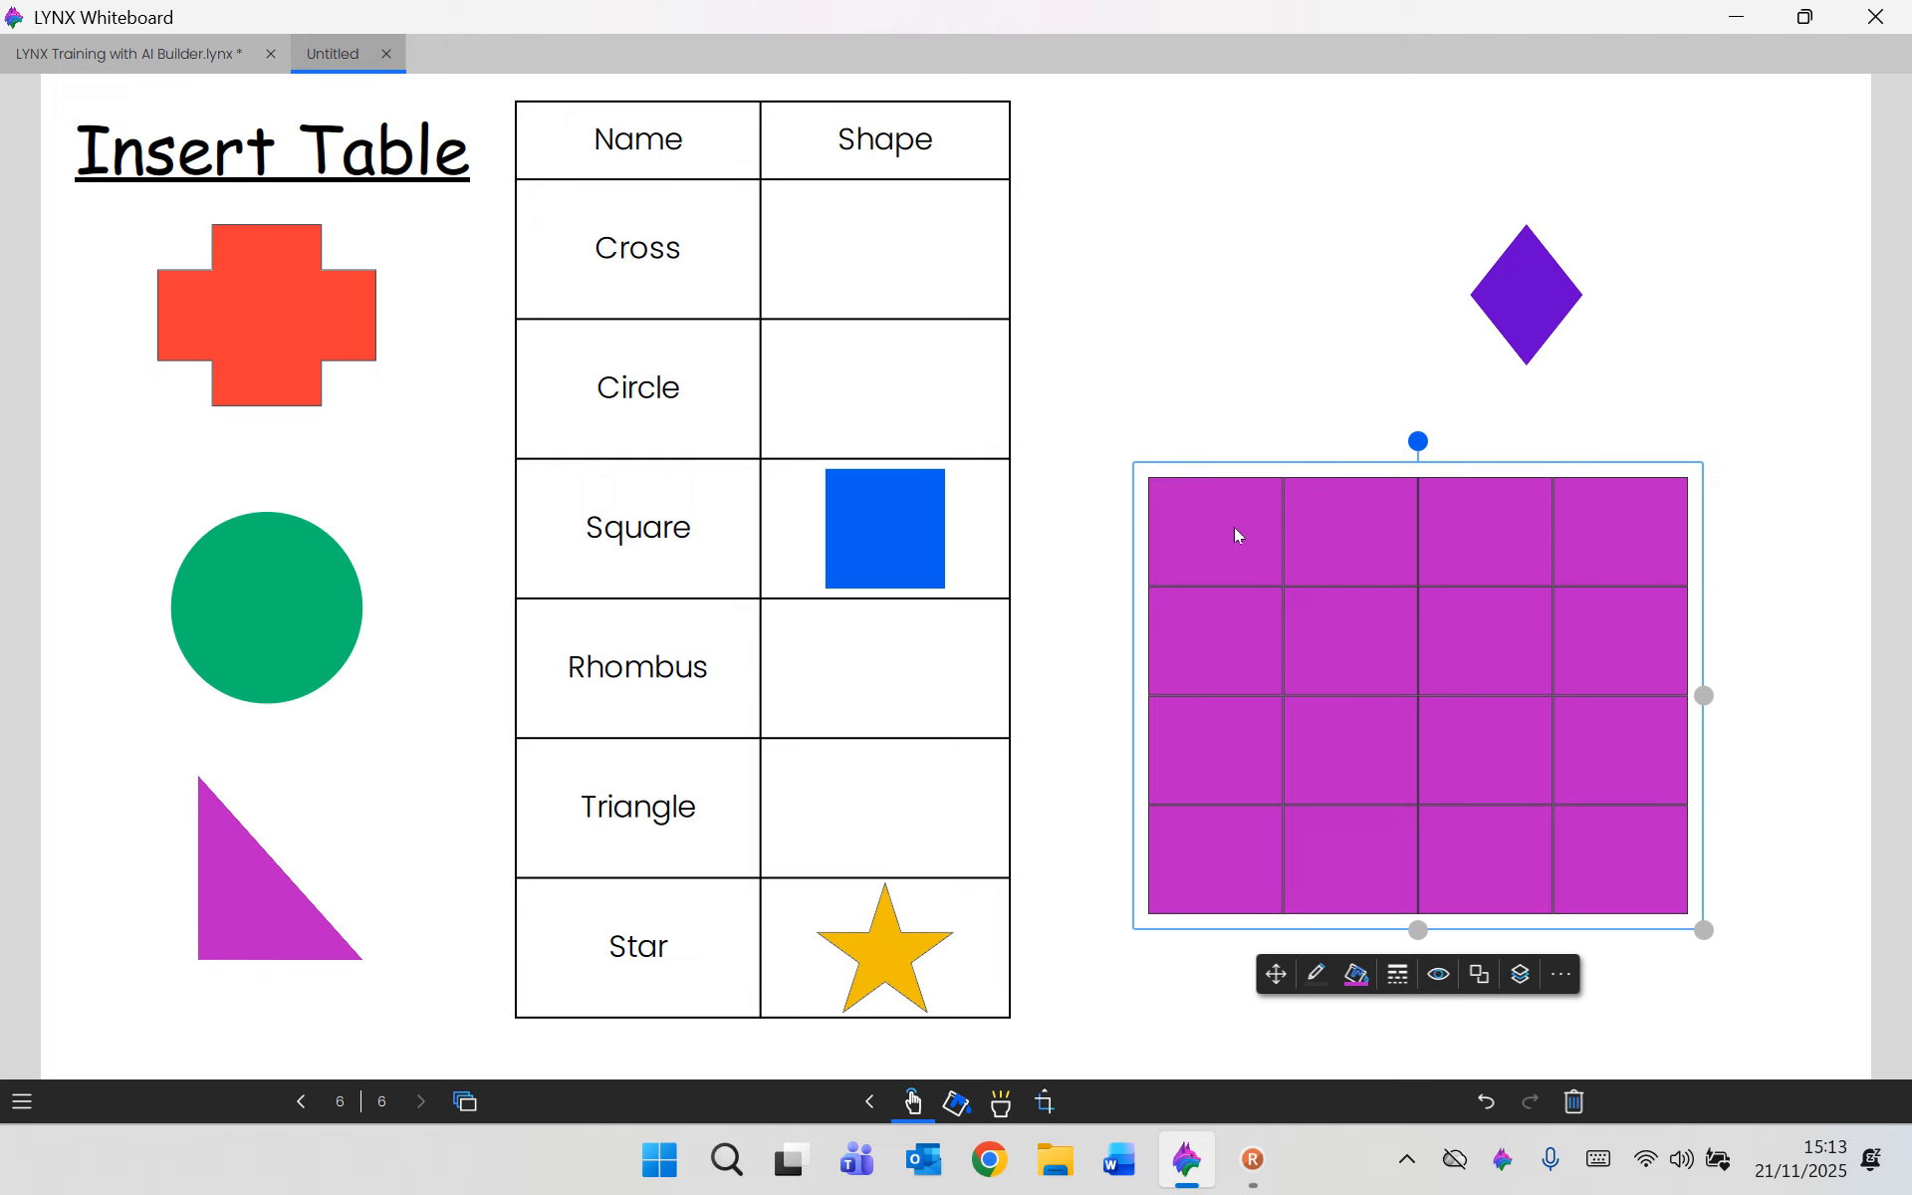
pyautogui.click(1207, 546)
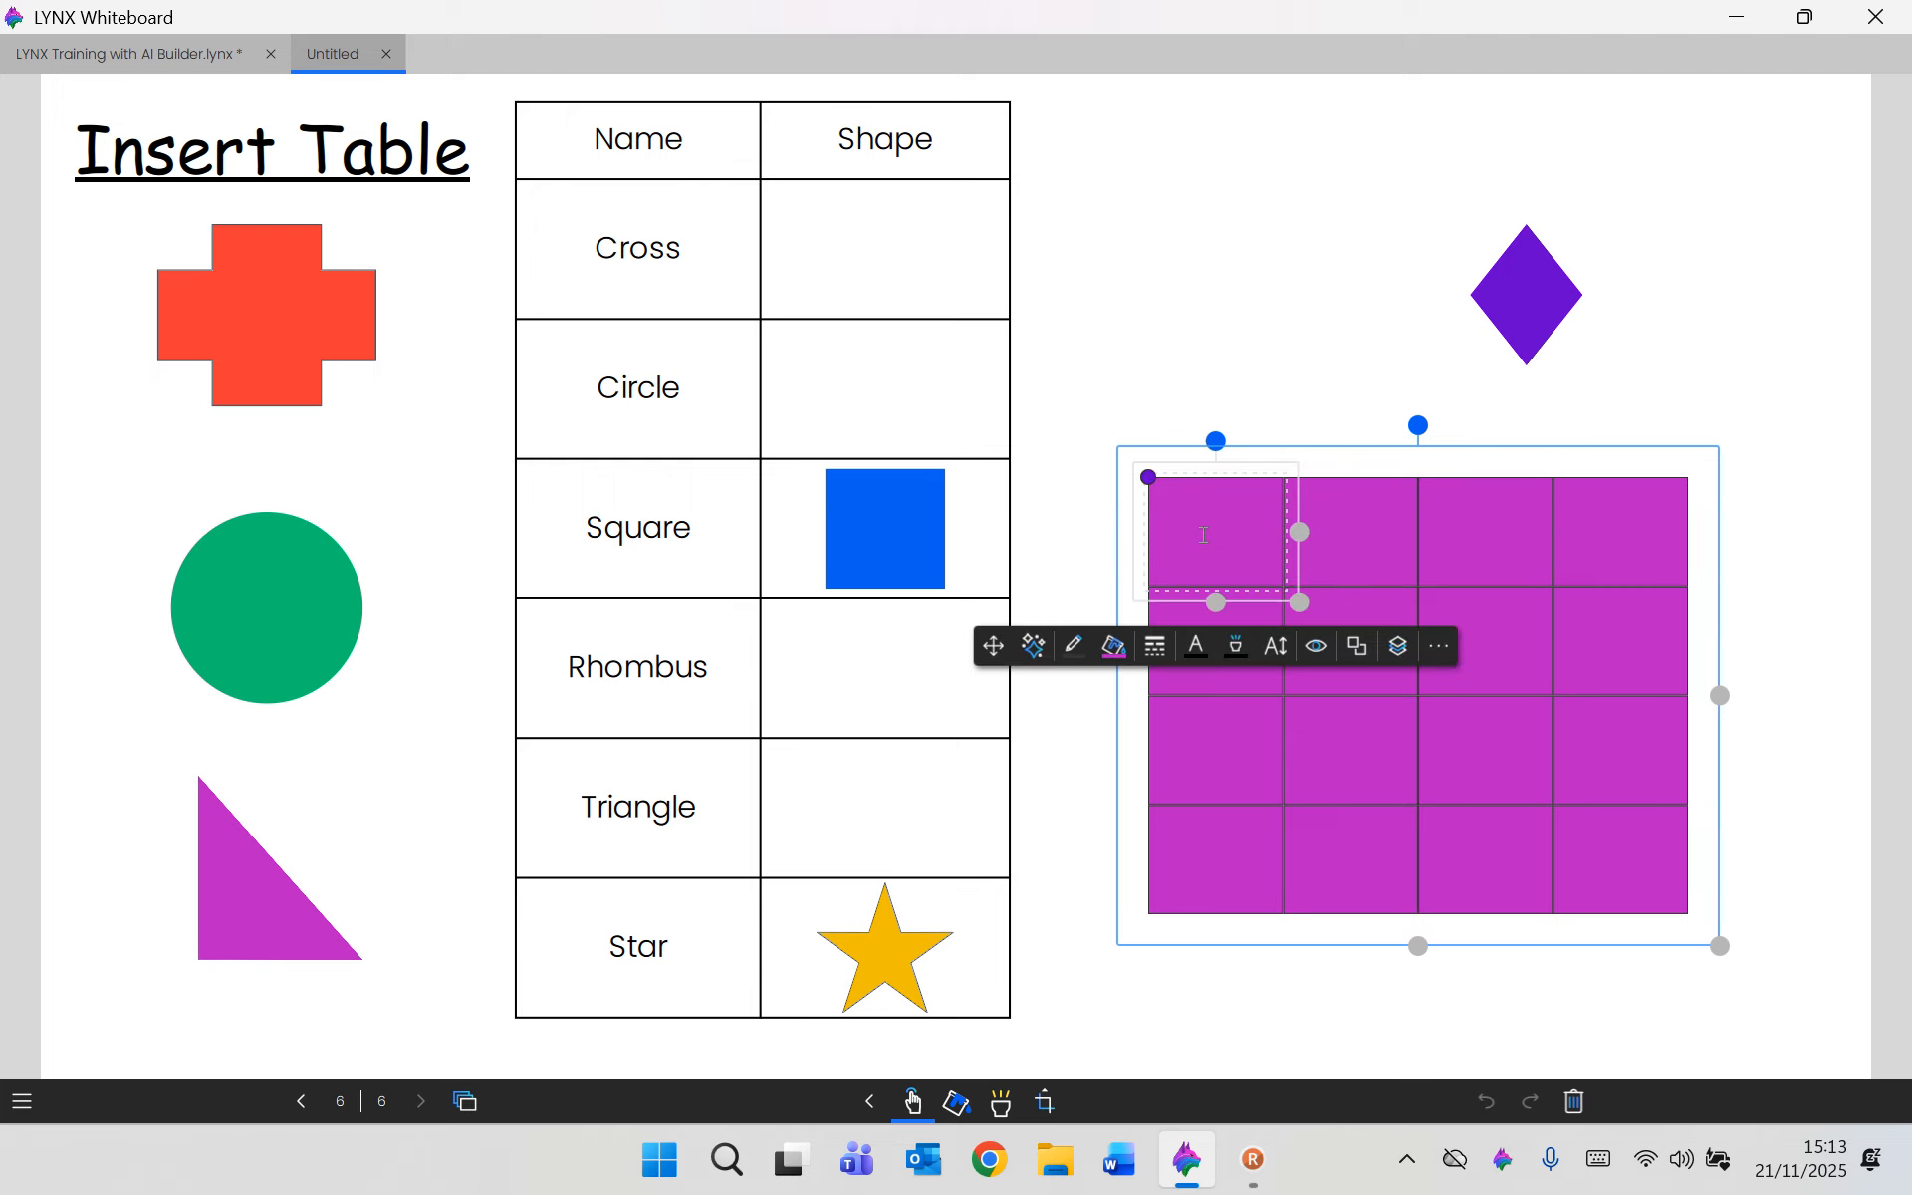
pyautogui.write('hello!')
pyautogui.click(1287, 325)
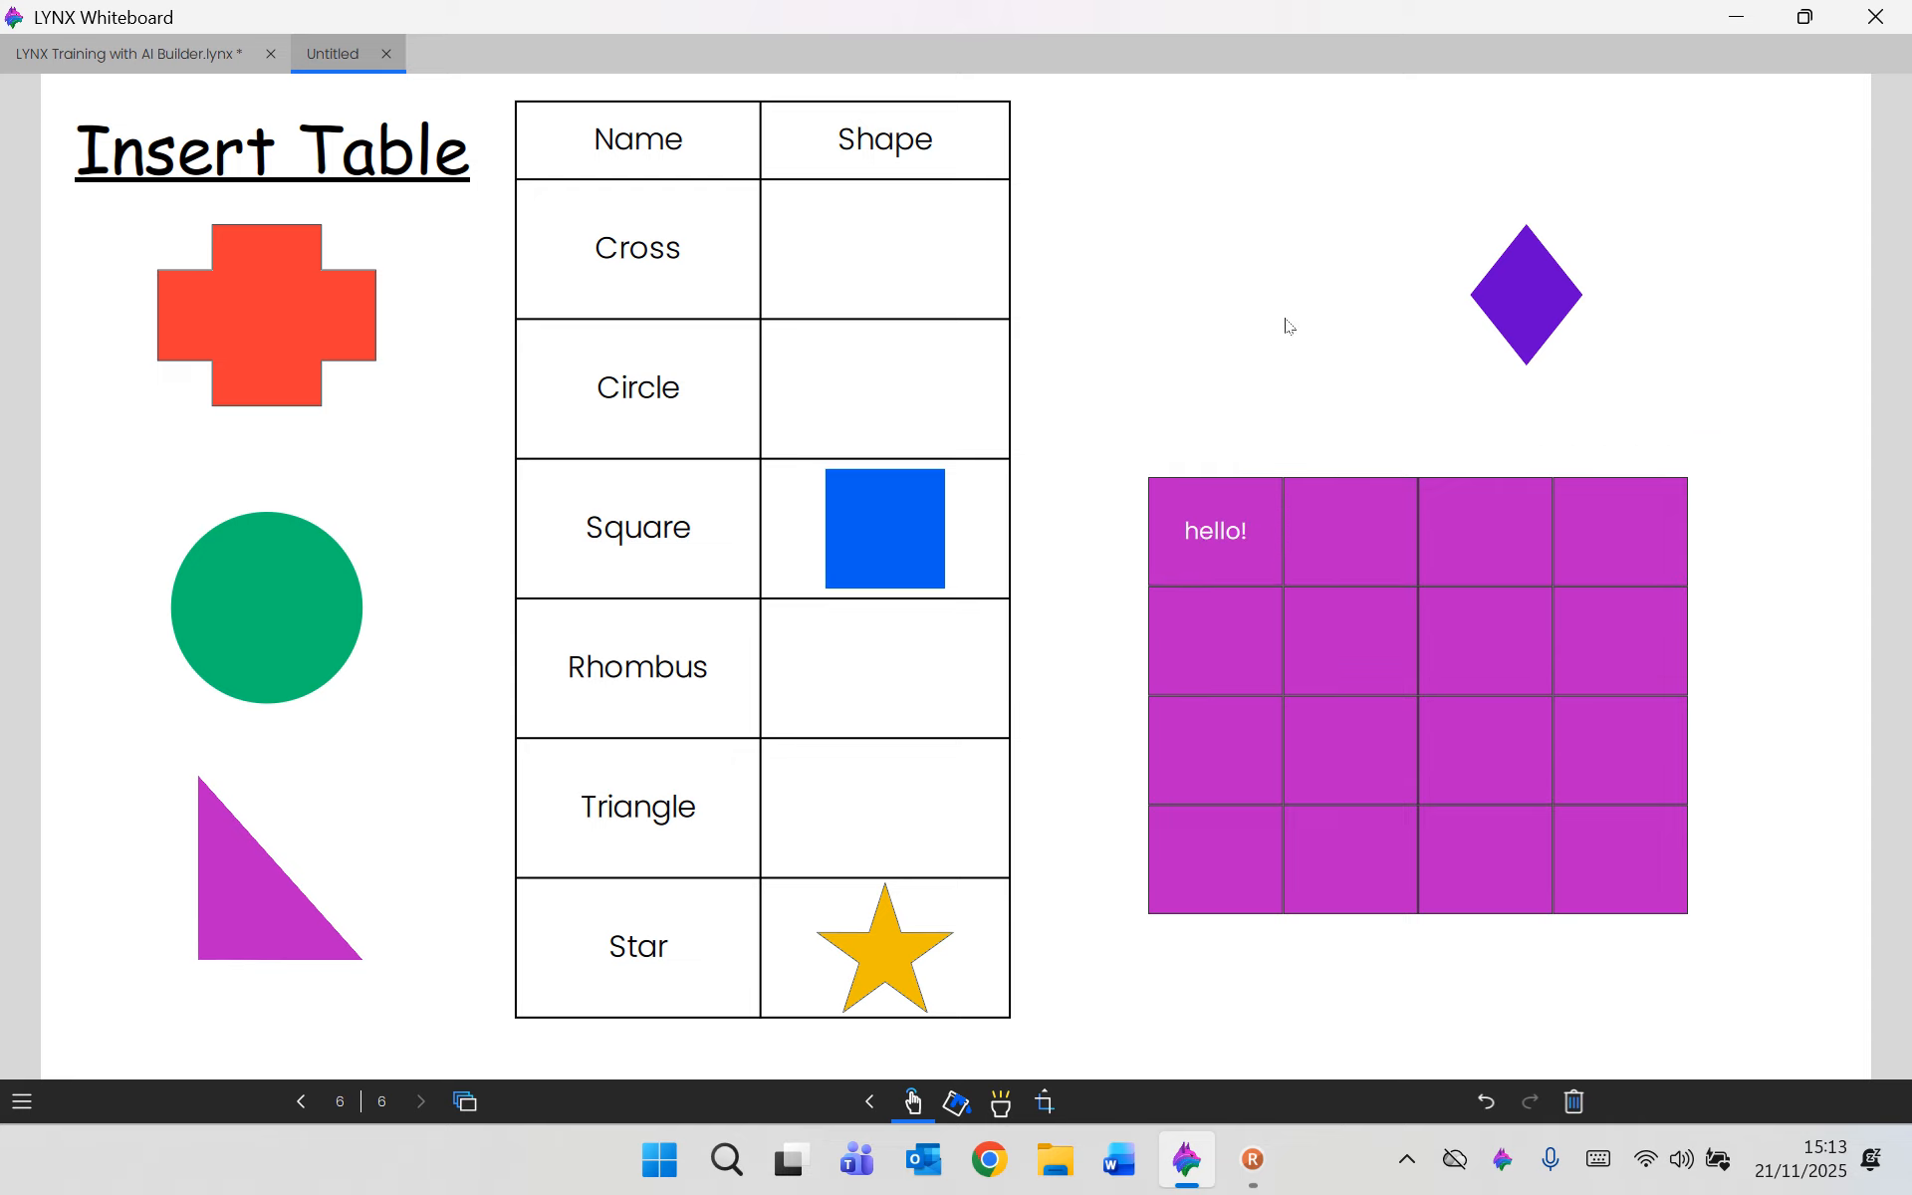